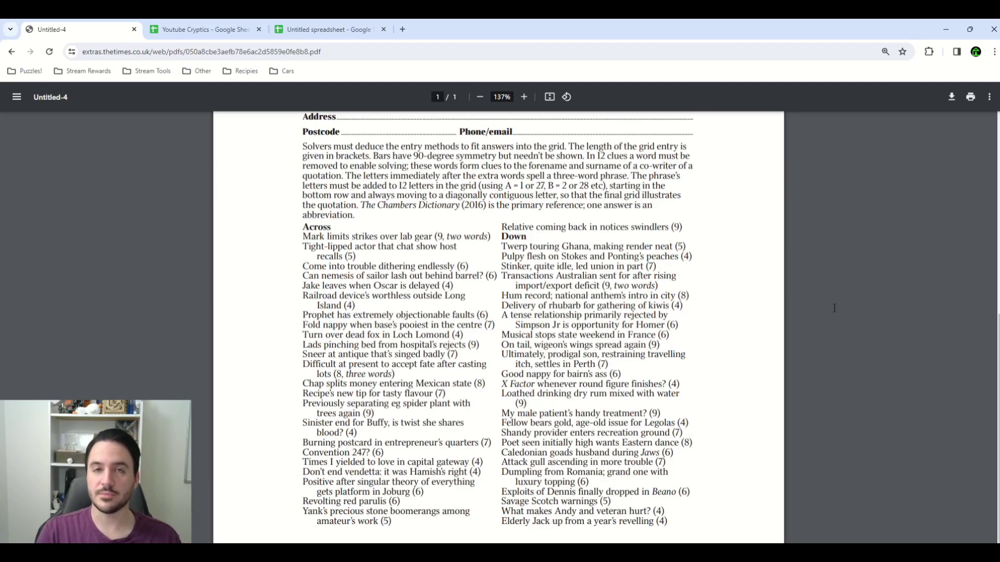
# Leave the puzzle PDF and switch to the Youtube Cryptics spreadsheet tab.
pyautogui.scroll(5, 807, 284)
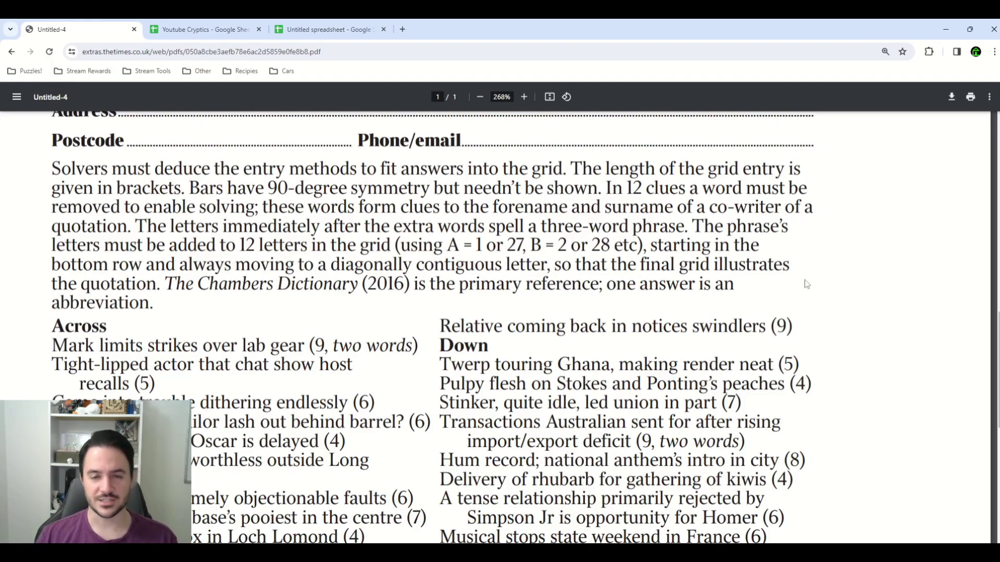
pyautogui.hotkey('ctrl', 'Tab')
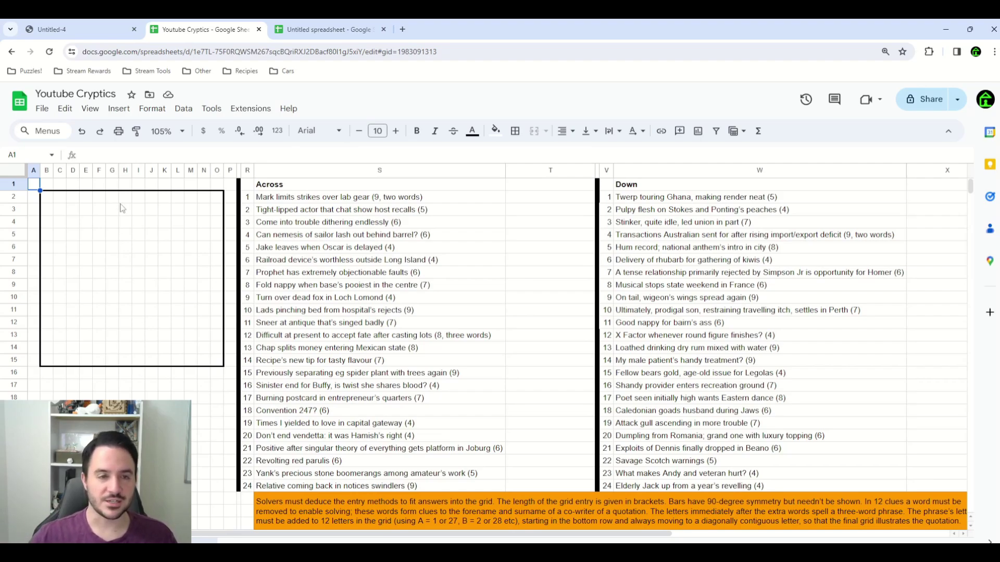
# Select and read through the Across and Down clue lists beside the grid.
pyautogui.click(248, 200)
pyautogui.moveTo(248, 203); pyautogui.dragTo(253, 486)
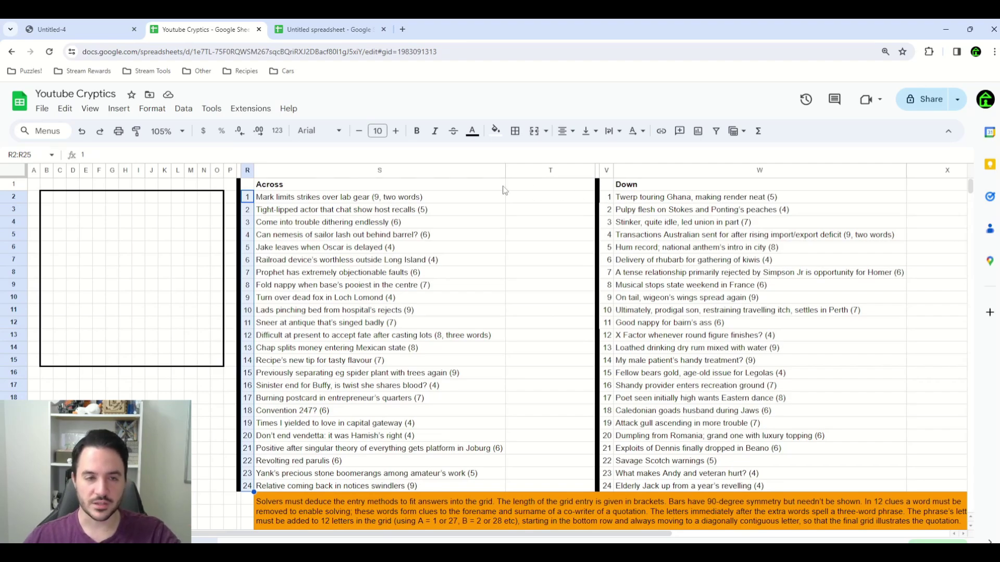
pyautogui.click(298, 187)
pyautogui.moveTo(253, 201); pyautogui.dragTo(502, 487)
pyautogui.moveTo(608, 198); pyautogui.dragTo(638, 487)
pyautogui.click(528, 286)
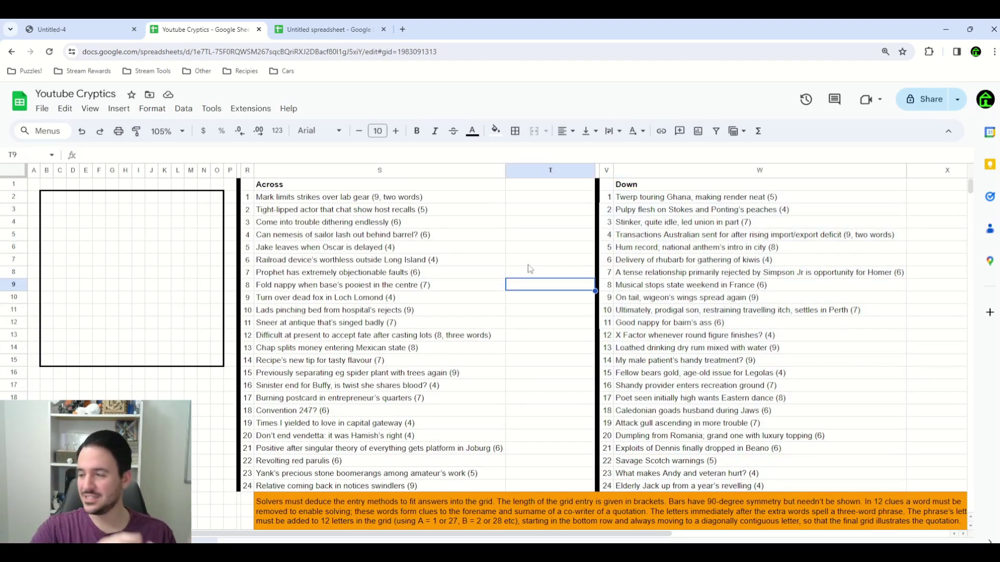
pyautogui.click(325, 197)
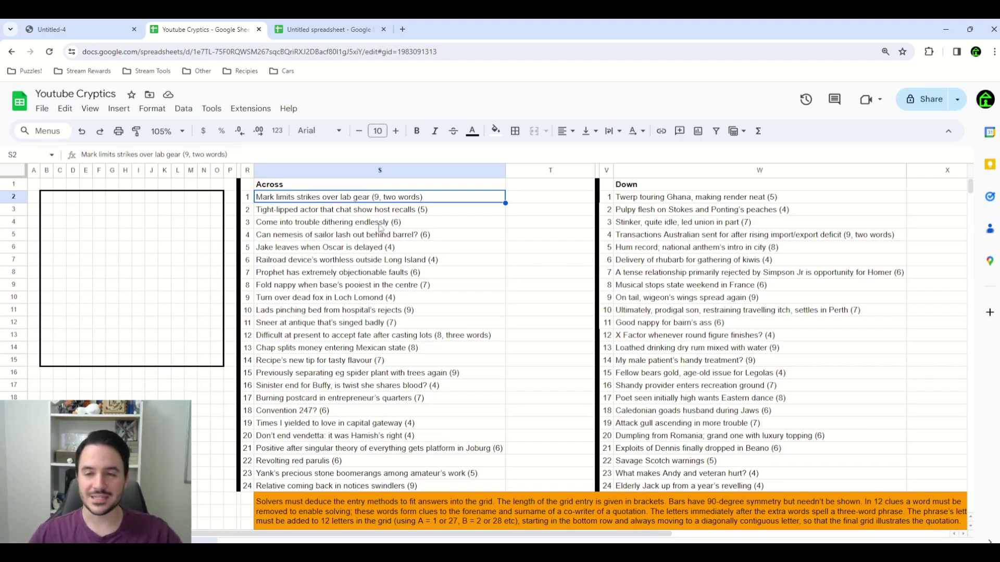
pyautogui.click(644, 202)
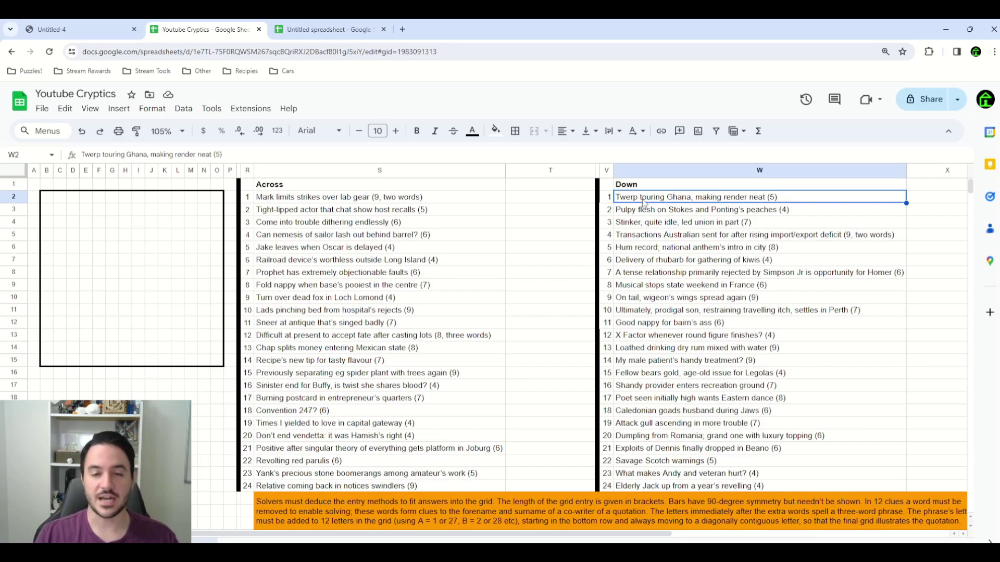
# Toggle compact mode with Ctrl+Shift+F to hide the title and menu bar.
pyautogui.hotkey('ctrl', 'shift', 'f')
pyautogui.press('Right')
pyautogui.press('Down')
pyautogui.press('Down')
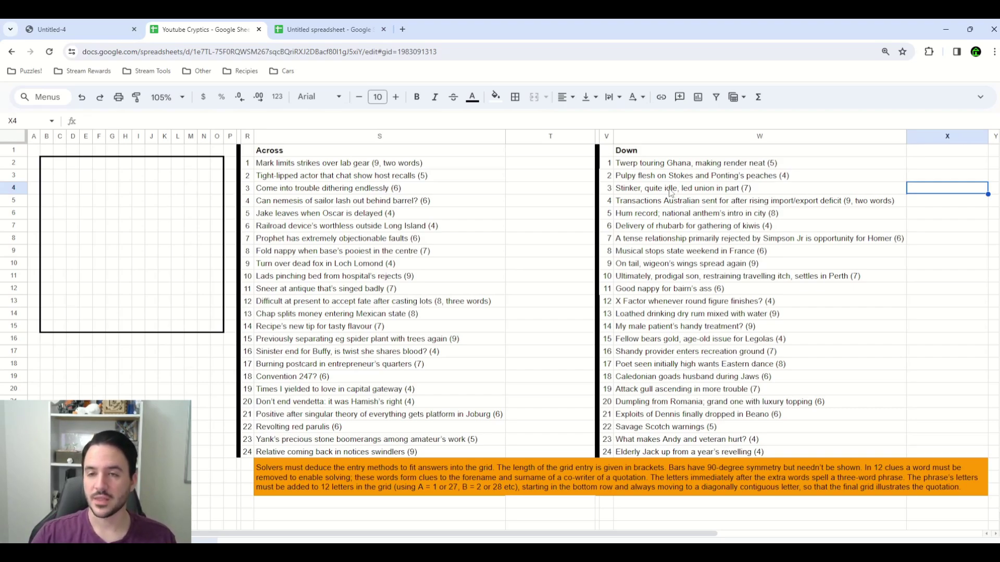
# Put the note _TE LED U_ in X4 beside Down clue 3.
pyautogui.doubleClick(658, 190)
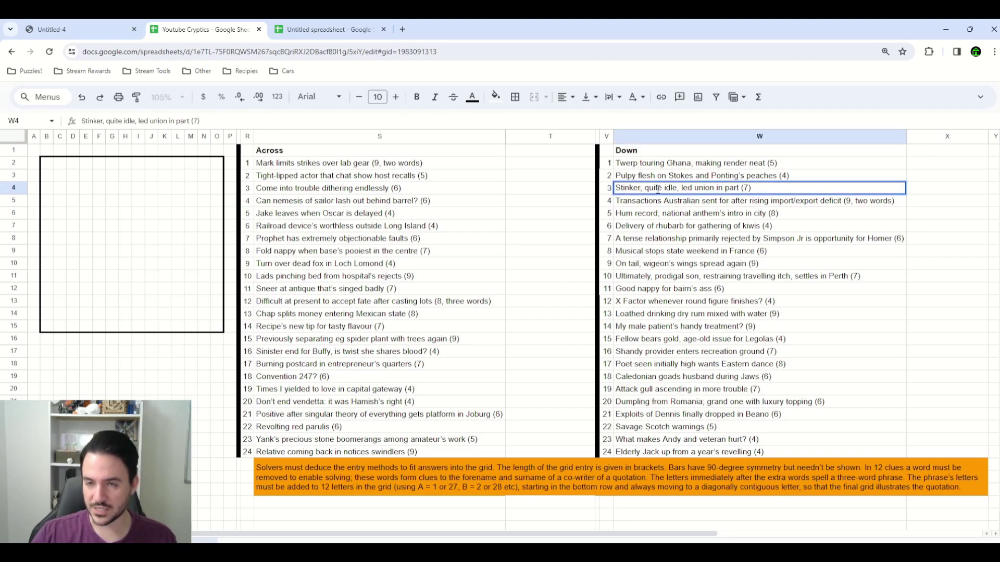
pyautogui.moveTo(658, 189); pyautogui.dragTo(698, 189)
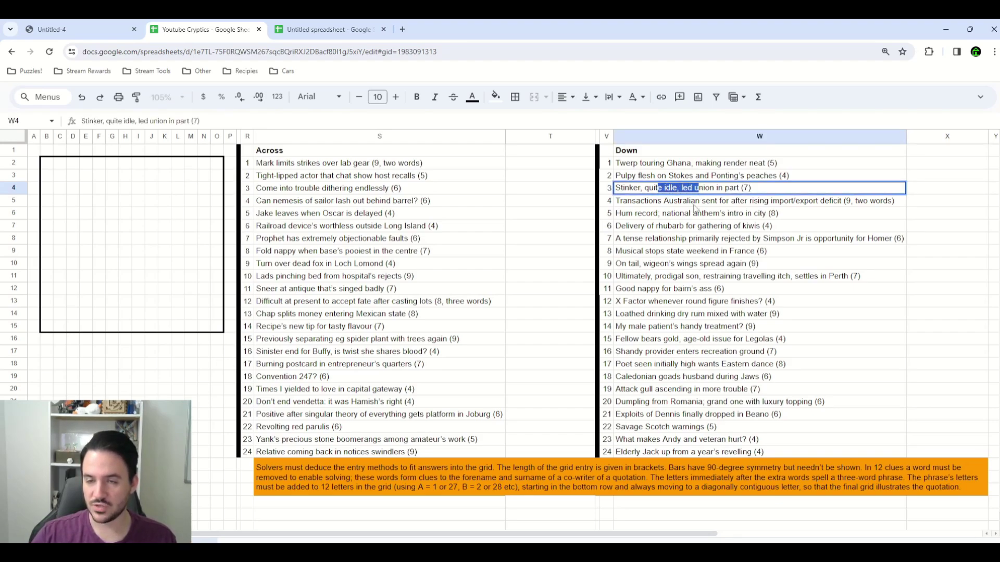
pyautogui.click(921, 190)
pyautogui.write('_TE LED U_')
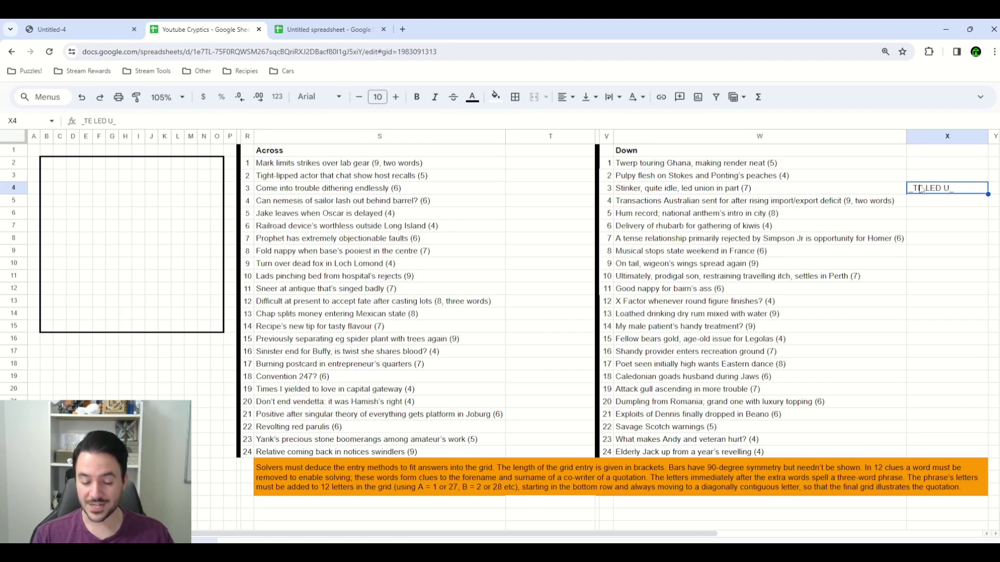
# Mark the extra word in Down clue 3 as a bold [idle].
pyautogui.doubleClick(671, 188)
pyautogui.write('[idle]')
pyautogui.hotkey('shift', 'Left')
pyautogui.hotkey('shift', 'Left')
pyautogui.hotkey('shift', 'Left')
pyautogui.hotkey('shift', 'Left')
pyautogui.hotkey('shift', 'Left')
pyautogui.hotkey('shift', 'Left')
pyautogui.hotkey('ctrl', 'b')
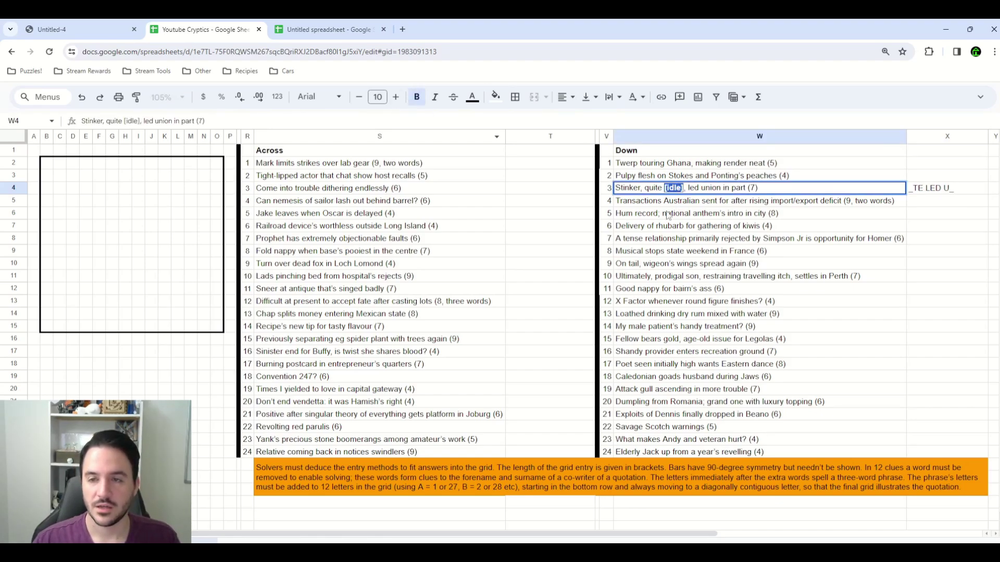
pyautogui.press('Return')
pyautogui.click(691, 188)
pyautogui.press('Return')
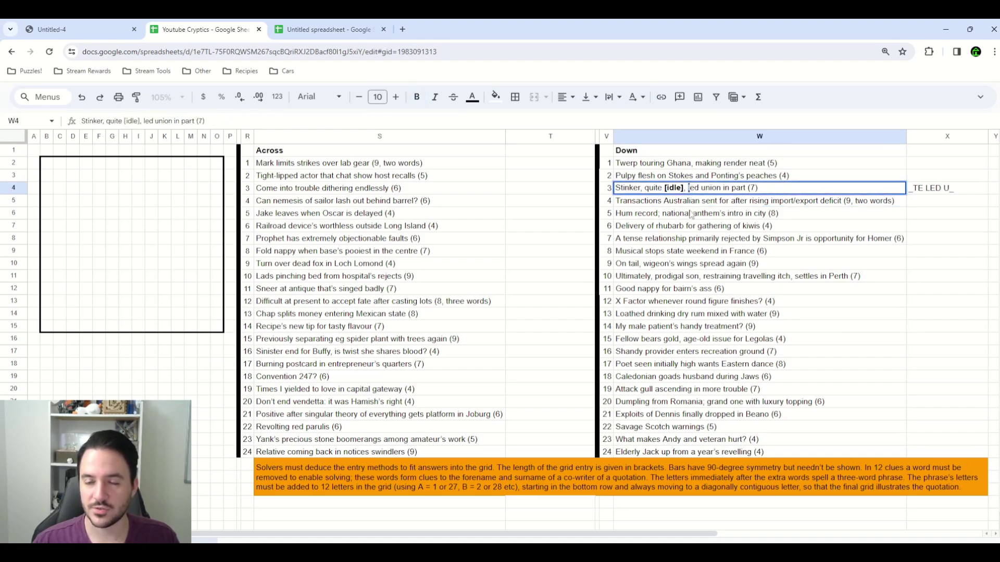
pyautogui.click(416, 97)
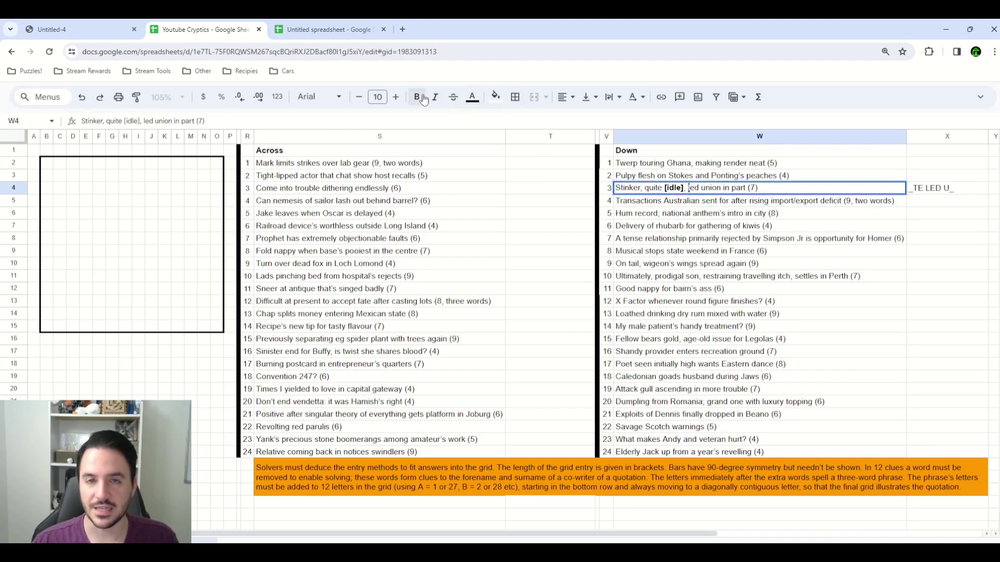
pyautogui.click(490, 99)
pyautogui.click(948, 225)
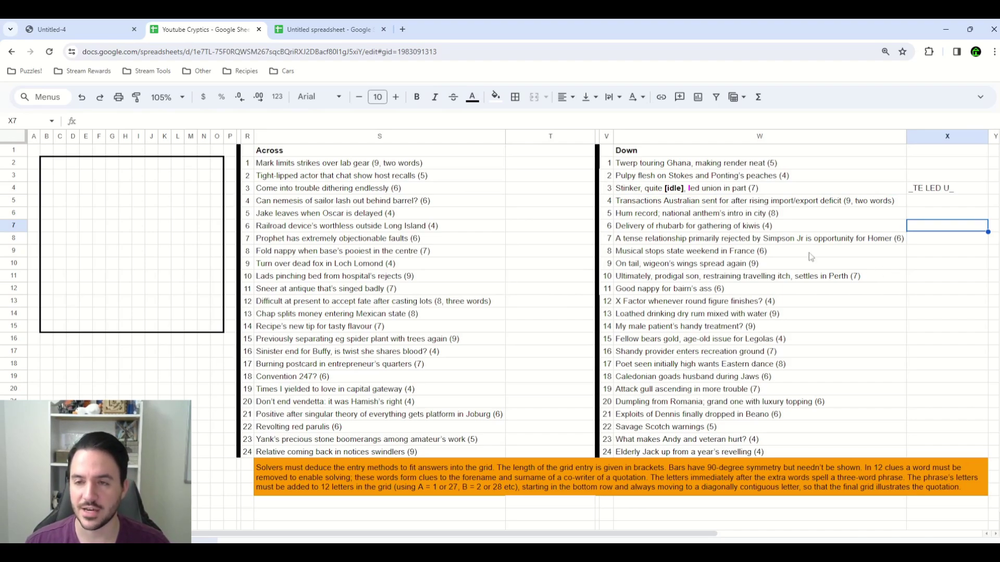
# Review the notes for Down clues 3 and 7 and Across clue 24.
pyautogui.press('Up')
pyautogui.press('Up')
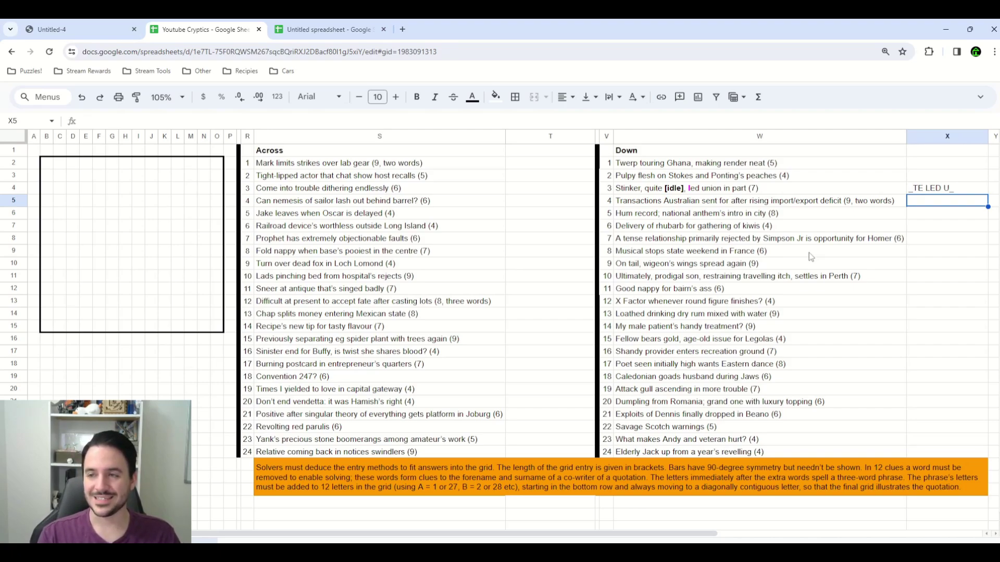
pyautogui.press('Up')
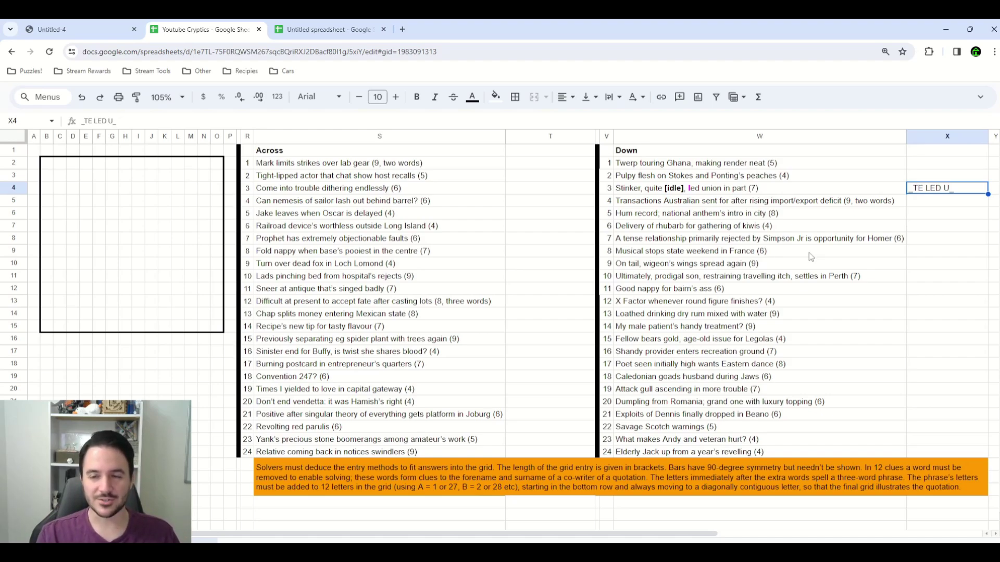
pyautogui.click(772, 194)
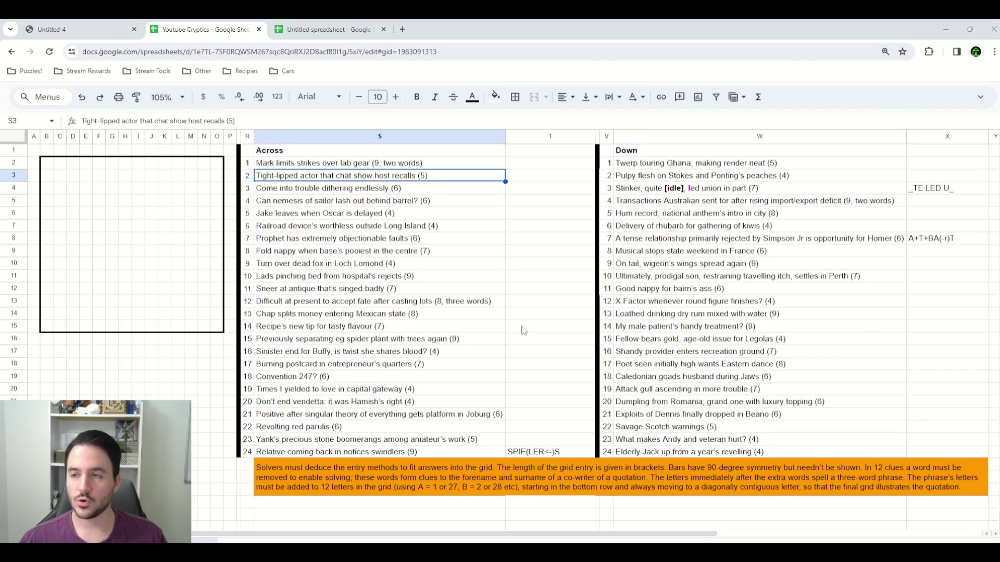
pyautogui.click(305, 453)
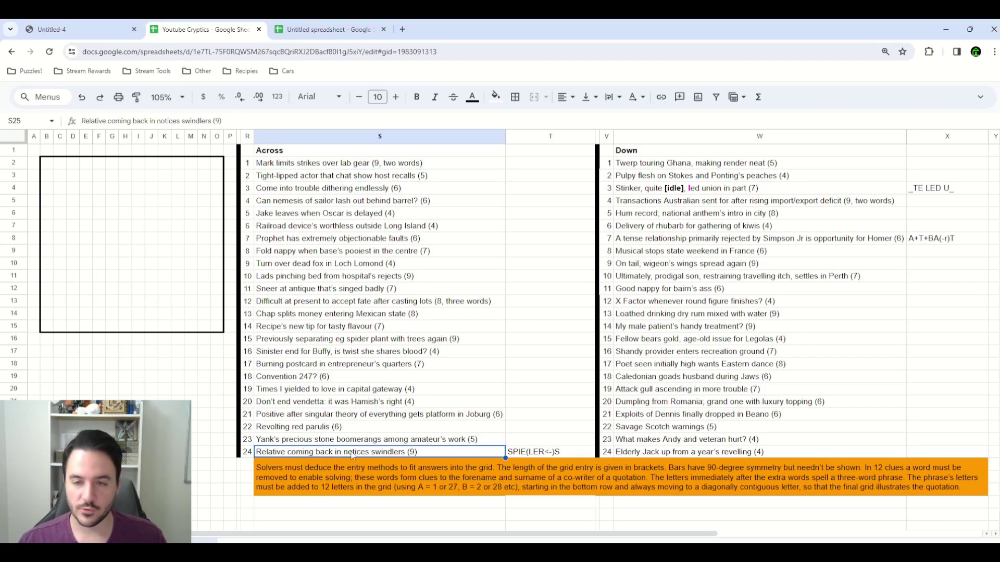
pyautogui.click(792, 238)
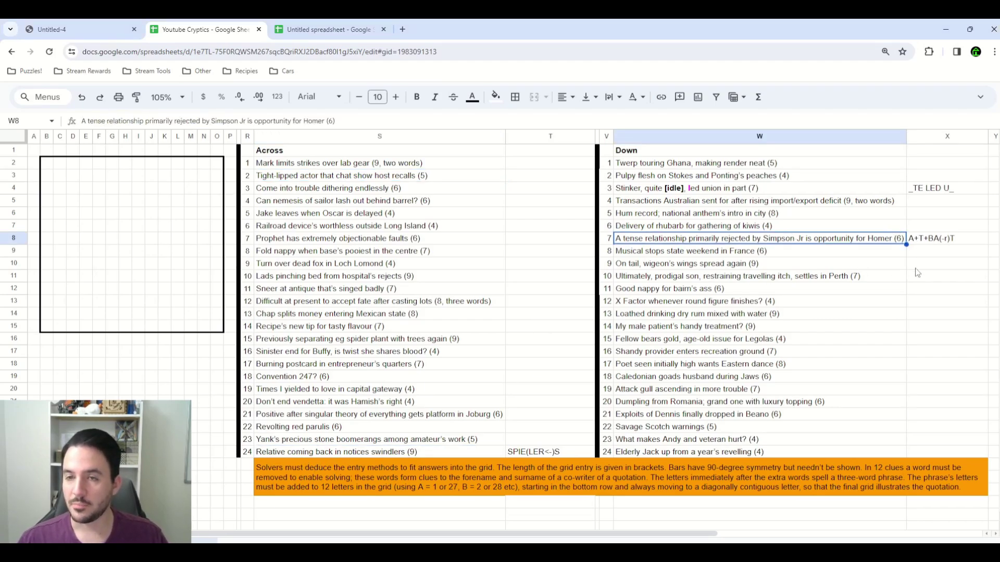
pyautogui.click(771, 183)
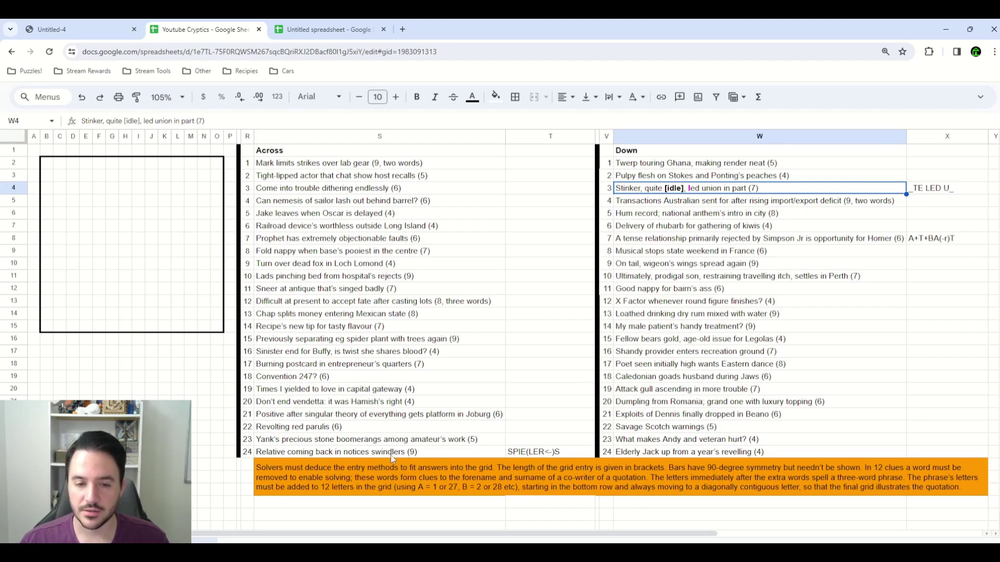
pyautogui.press('Down')
pyautogui.press('Down')
pyautogui.press('Down')
pyautogui.press('Down')
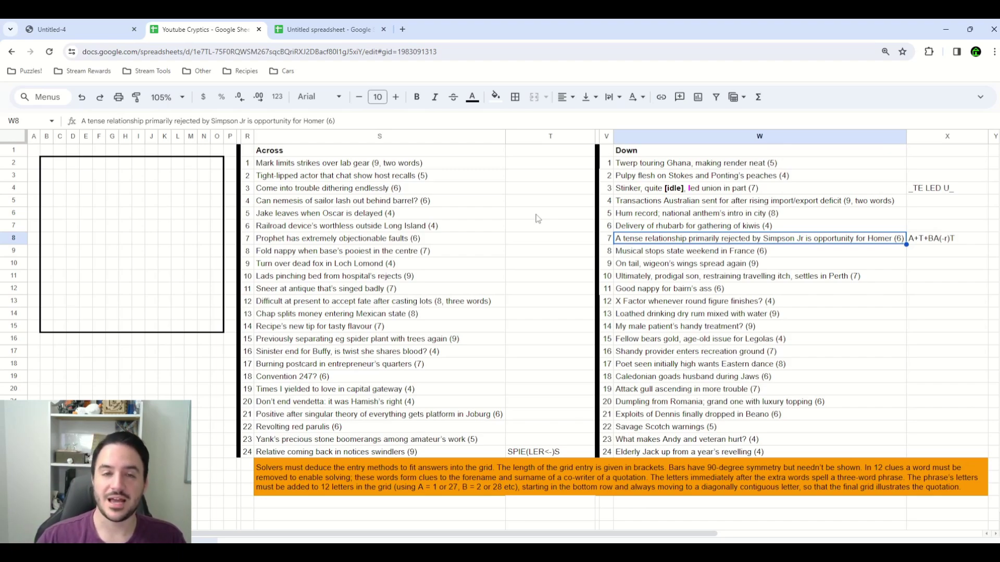
# Enter HARPO as the working note for Across clue 2 in T3.
pyautogui.click(475, 177)
pyautogui.click(526, 177)
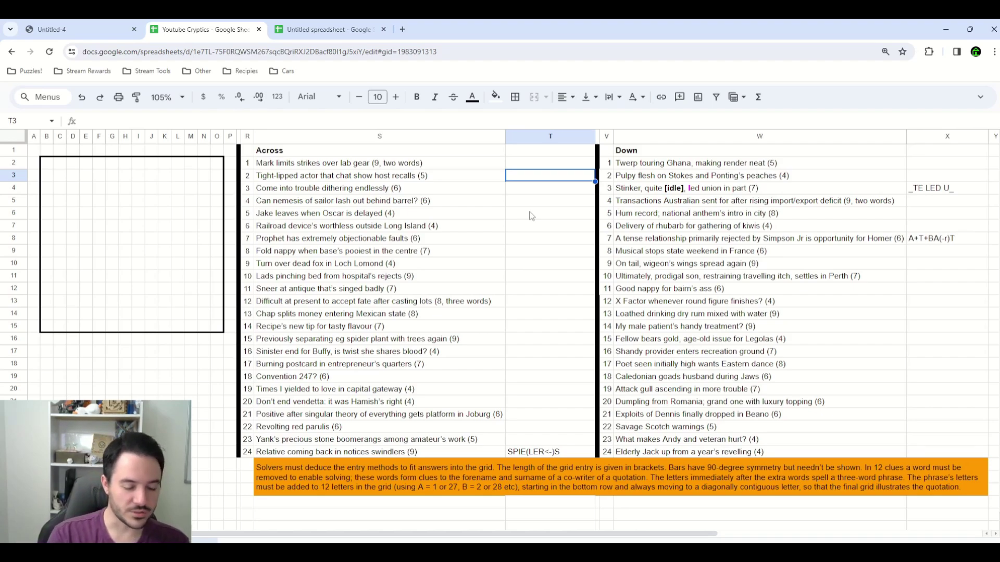
pyautogui.write('HARPO')
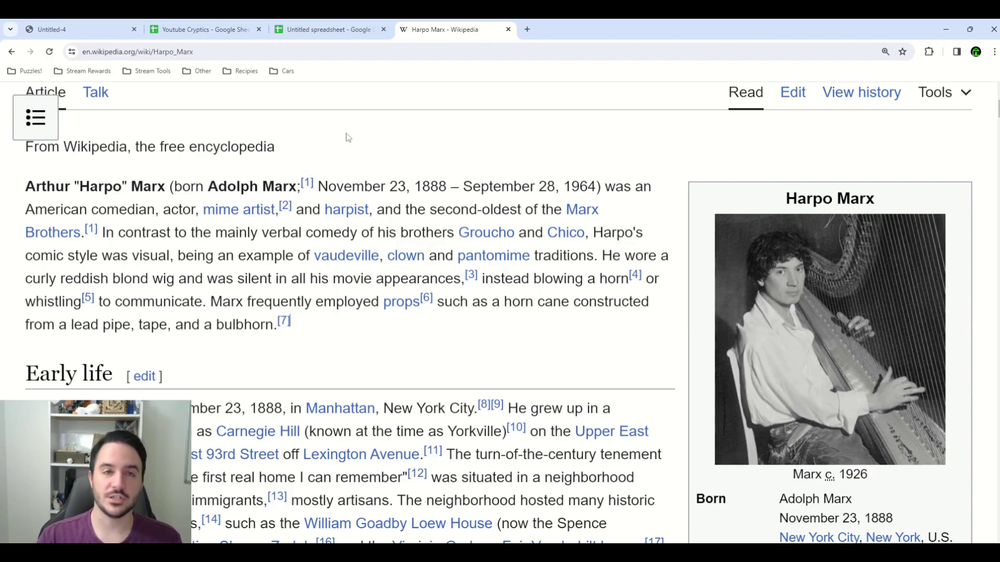
# Close the Harpo Marx Wikipedia tab after reading it.
pyautogui.middleClick(427, 30)
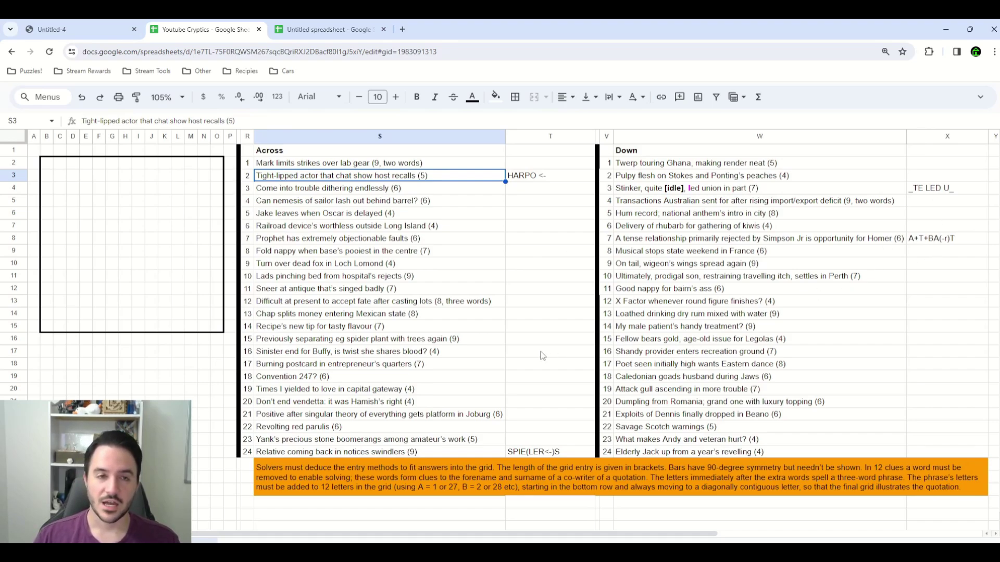
# Check the HARPO note, read Across and Down clue 13, and undo a stray edit.
pyautogui.click(560, 163)
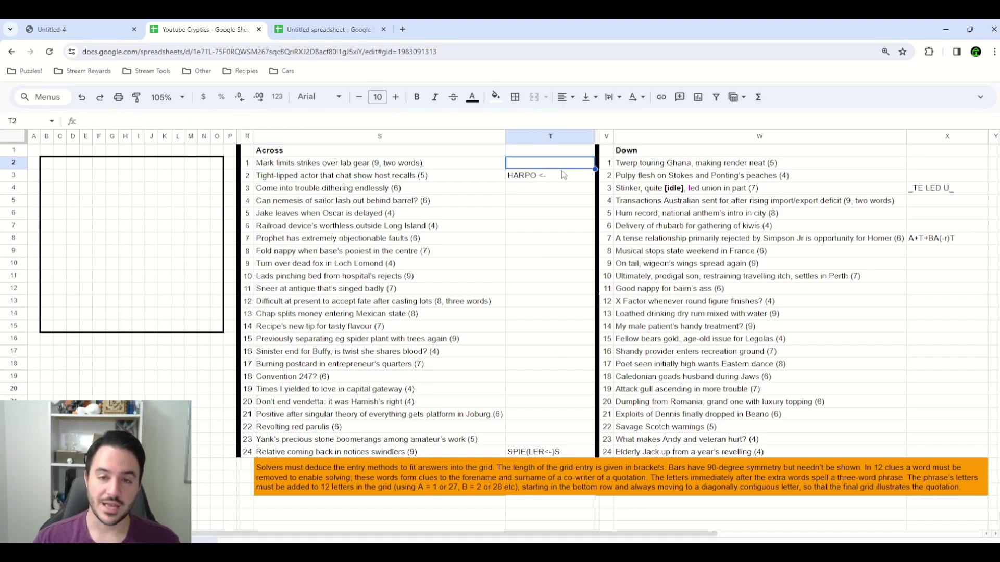
pyautogui.click(562, 171)
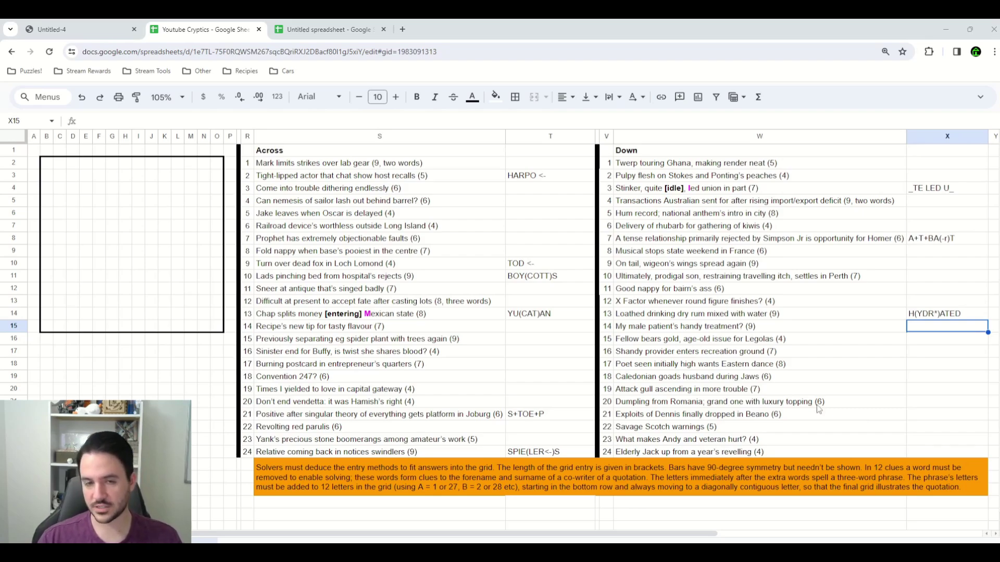
pyautogui.click(415, 317)
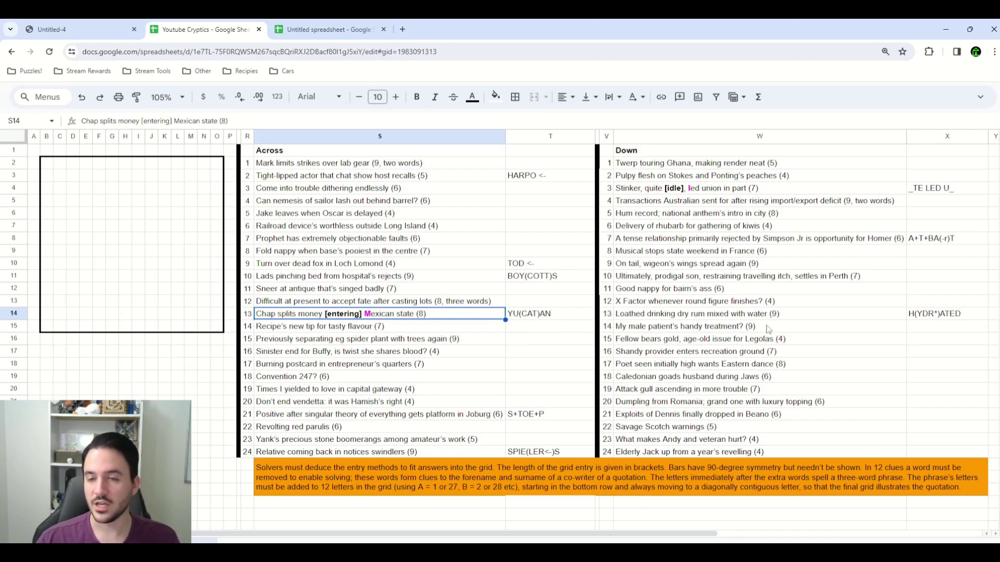
pyautogui.click(767, 318)
pyautogui.click(930, 328)
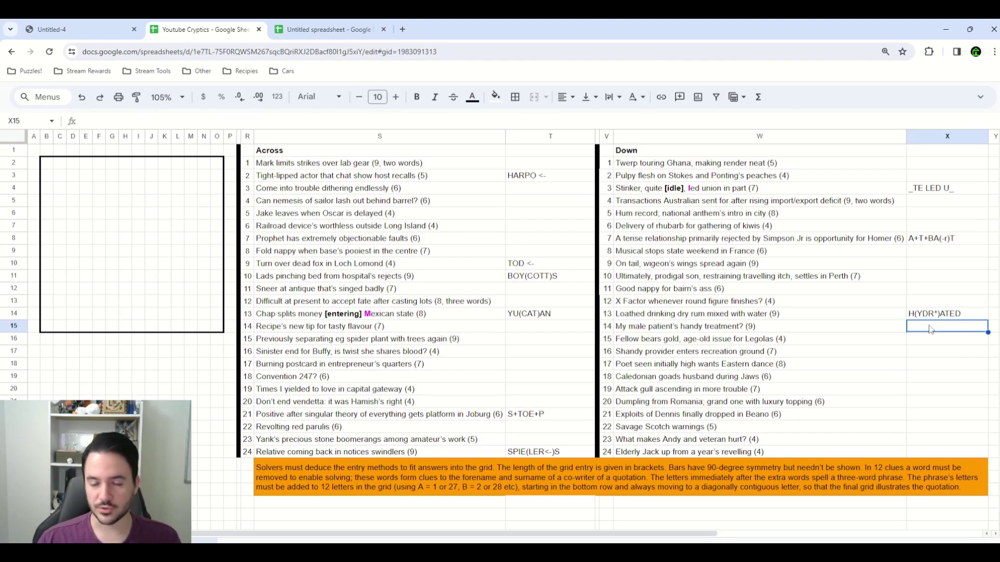
pyautogui.hotkey('ctrl', 'z')
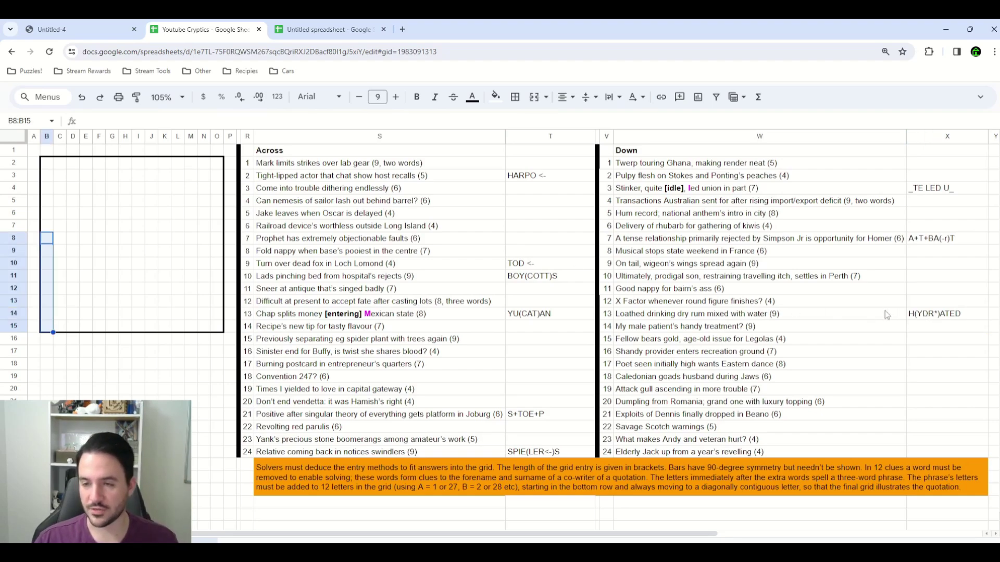
# Compare the shared Y in the H(YDR*)ATED and YU(CAT)AN notes, leaving both unchanged.
pyautogui.click(919, 316)
pyautogui.doubleClick(920, 313)
pyautogui.moveTo(918, 314); pyautogui.dragTo(924, 314)
pyautogui.click(394, 316)
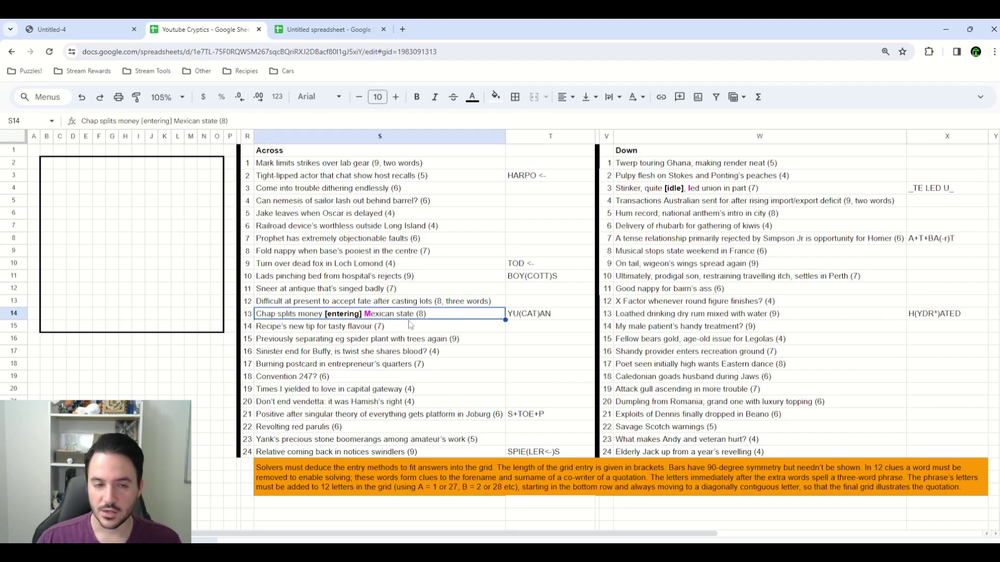
pyautogui.click(515, 325)
pyautogui.click(519, 315)
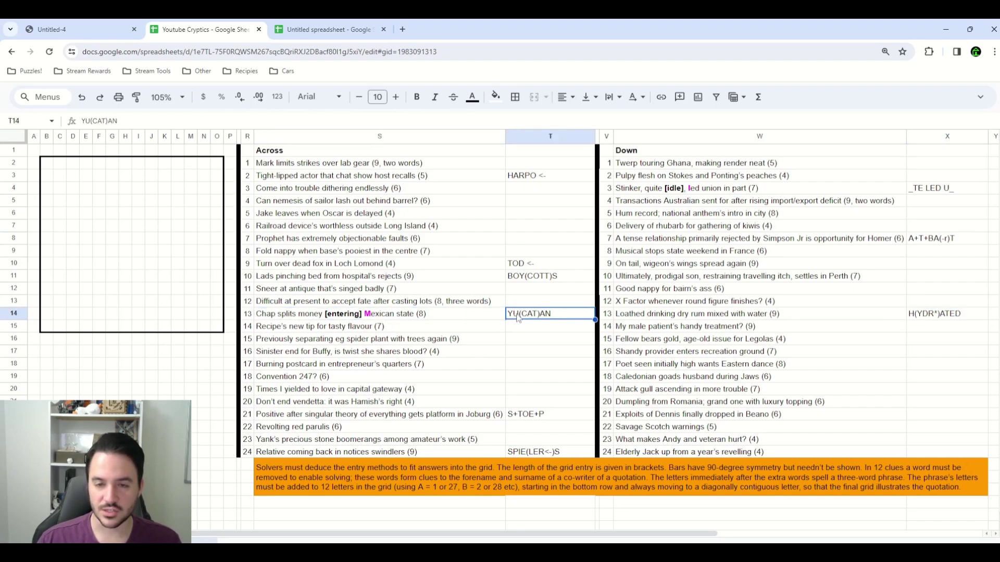
pyautogui.doubleClick(515, 314)
pyautogui.moveTo(507, 313); pyautogui.dragTo(513, 314)
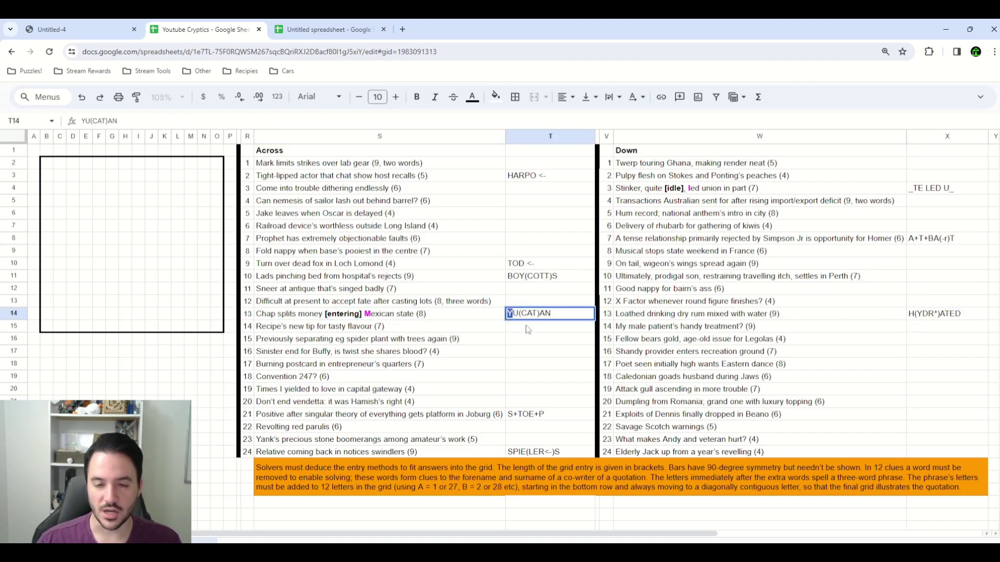
pyautogui.click(527, 330)
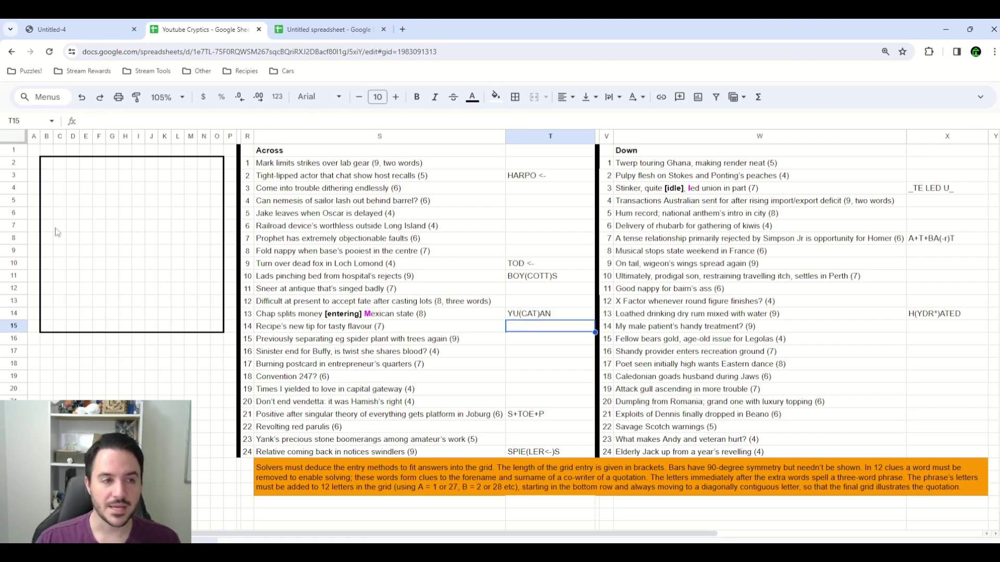
# Fill in YDRATED down column B of the grid.
pyautogui.hotkey('ctrl', 'z')
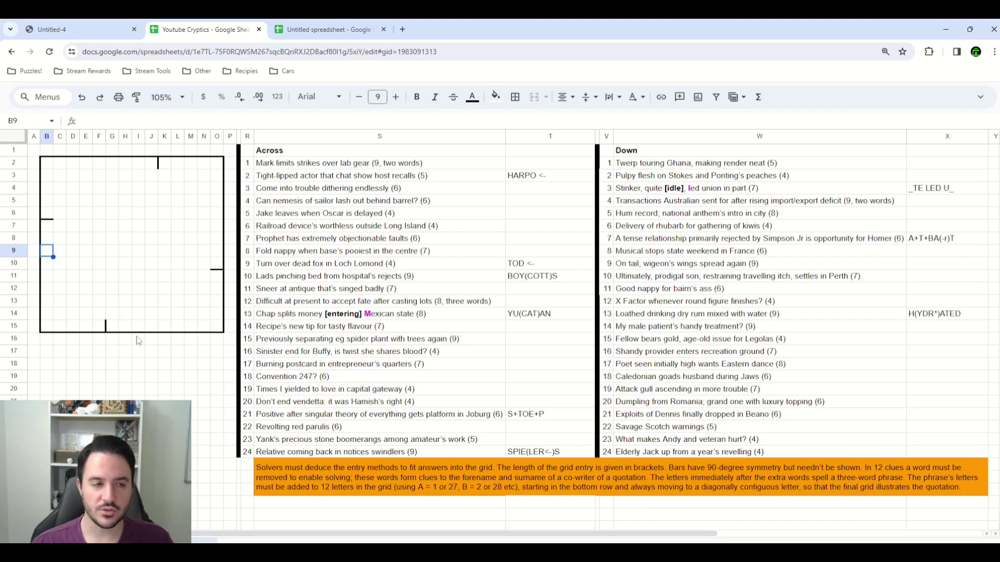
pyautogui.write('Y')
pyautogui.press('Up')
pyautogui.press('Up')
pyautogui.press('Down')
pyautogui.hotkey('shift', 'Up')
pyautogui.press('Down')
pyautogui.press('Up')
pyautogui.press('Up')
pyautogui.press('Down')
pyautogui.press('Up')
pyautogui.press('Down')
pyautogui.press('Up')
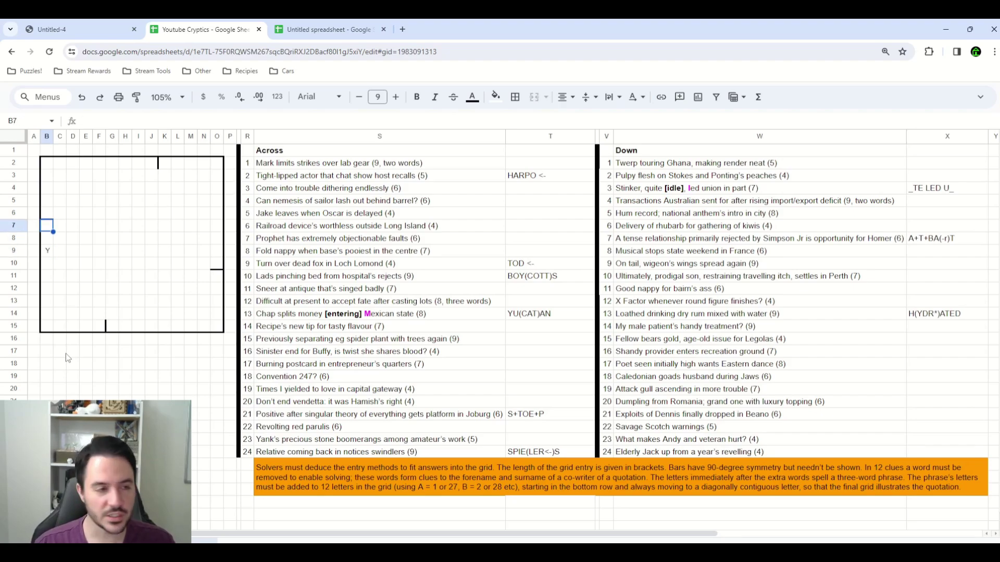
pyautogui.press('Down')
pyautogui.press('Down')
pyautogui.press('Down')
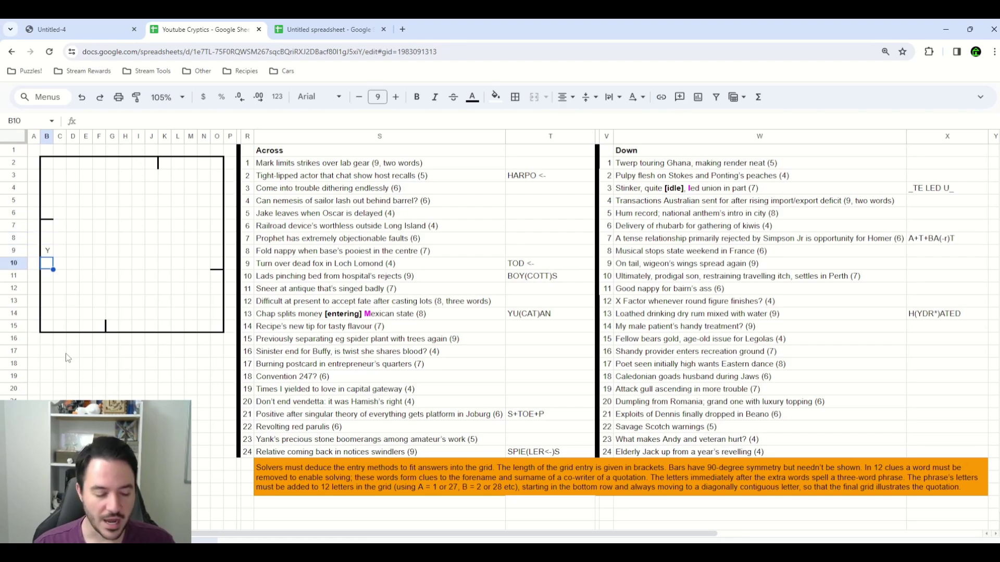
pyautogui.write('D')
pyautogui.press('Return')
pyautogui.write('R')
pyautogui.press('Return')
pyautogui.write('A')
pyautogui.press('Return')
pyautogui.write('T')
pyautogui.press('Return')
pyautogui.write('E')
pyautogui.press('Return')
pyautogui.write('D')
pyautogui.press('Return')
pyautogui.click(65, 352)
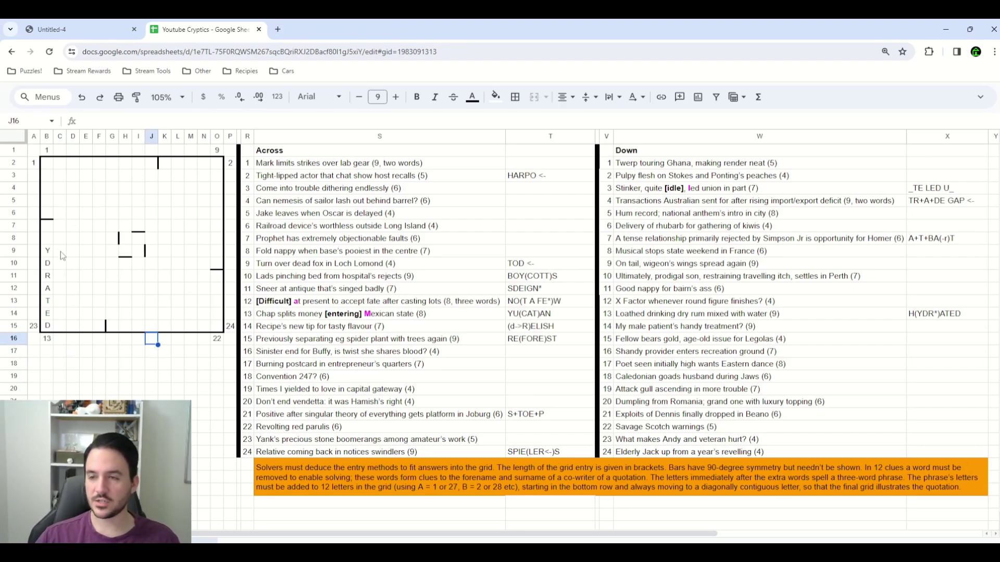
# Complete YUCATAN across row 9, starting from the Y in B9.
pyautogui.moveTo(250, 264); pyautogui.dragTo(517, 348)
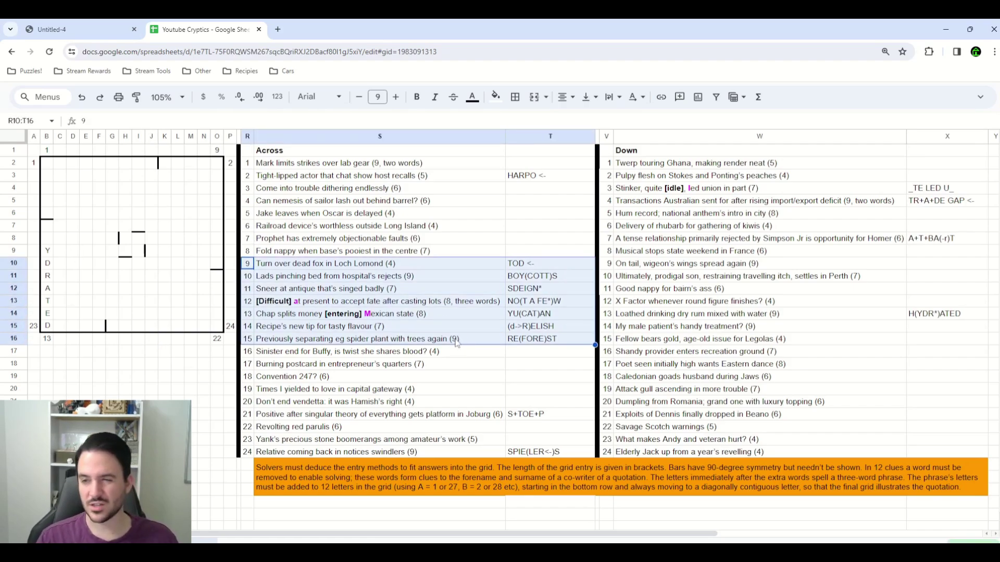
pyautogui.click(60, 251)
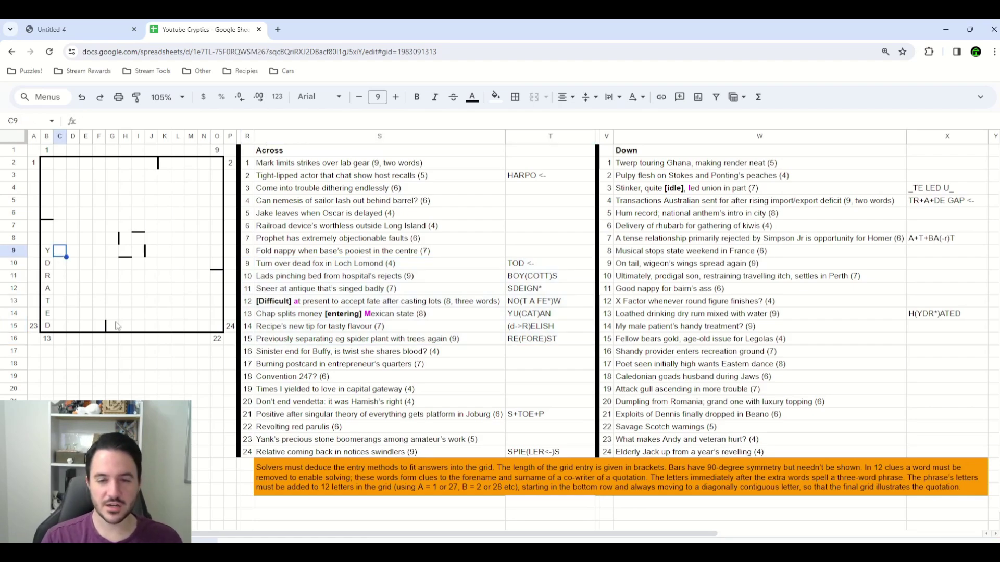
pyautogui.write('U\tC\tA\tT\tA\tN')
pyautogui.press('Left')
pyautogui.press('Left')
pyautogui.press('Left')
pyautogui.press('Left')
pyautogui.press('Left')
pyautogui.press('Left')
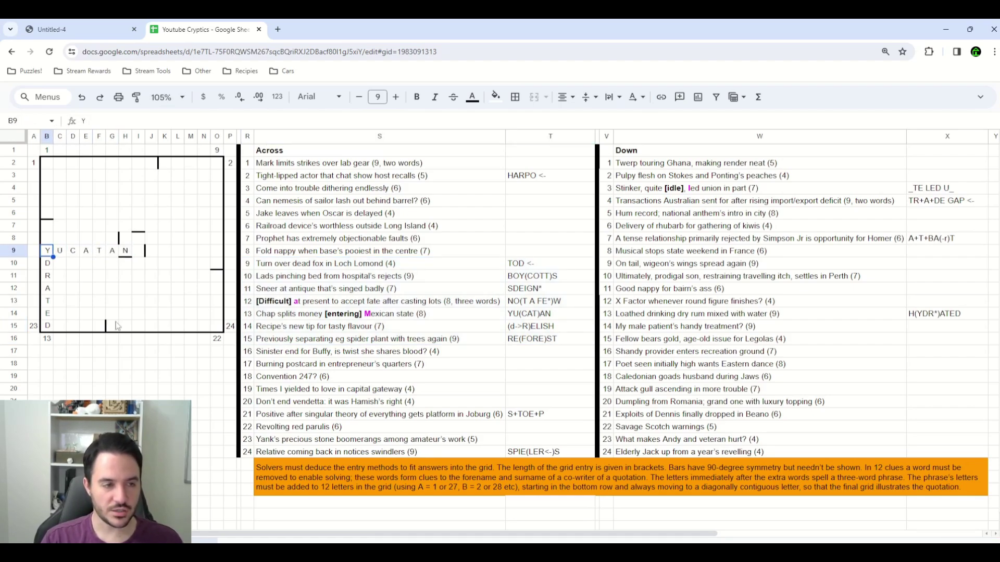
pyautogui.press('Right')
pyautogui.press('Right')
pyautogui.press('Right')
pyautogui.press('Right')
pyautogui.press('Right')
pyautogui.press('Right')
pyautogui.press('Right')
pyautogui.press('Left')
pyautogui.press('Left')
pyautogui.press('Left')
pyautogui.press('Left')
pyautogui.press('Up')
pyautogui.press('Up')
pyautogui.press('Up')
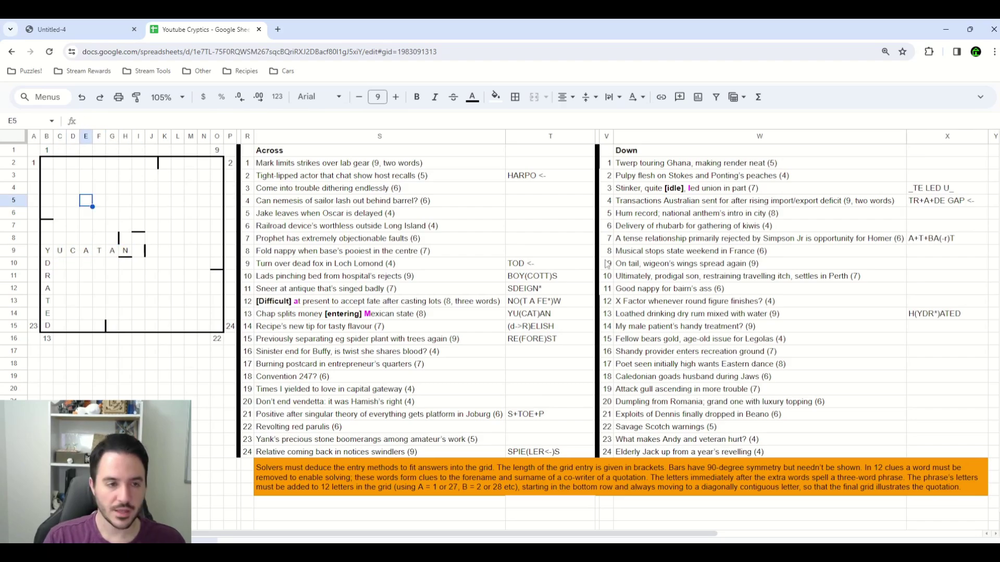
pyautogui.press('Down')
pyautogui.press('Down')
pyautogui.press('Down')
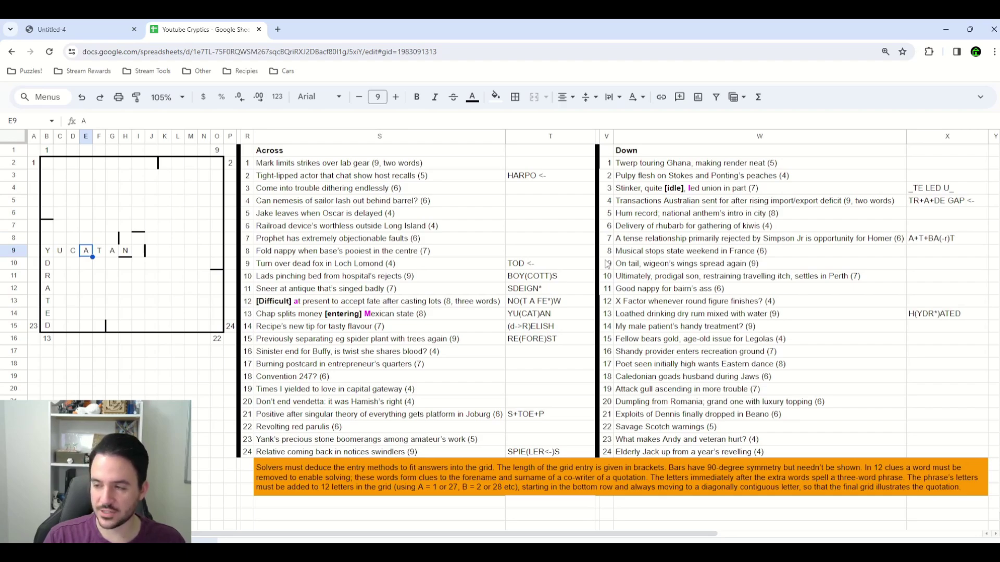
# Fill TRADEGAP down column E from E3, then undo the entered letters.
pyautogui.press('Up')
pyautogui.press('Up')
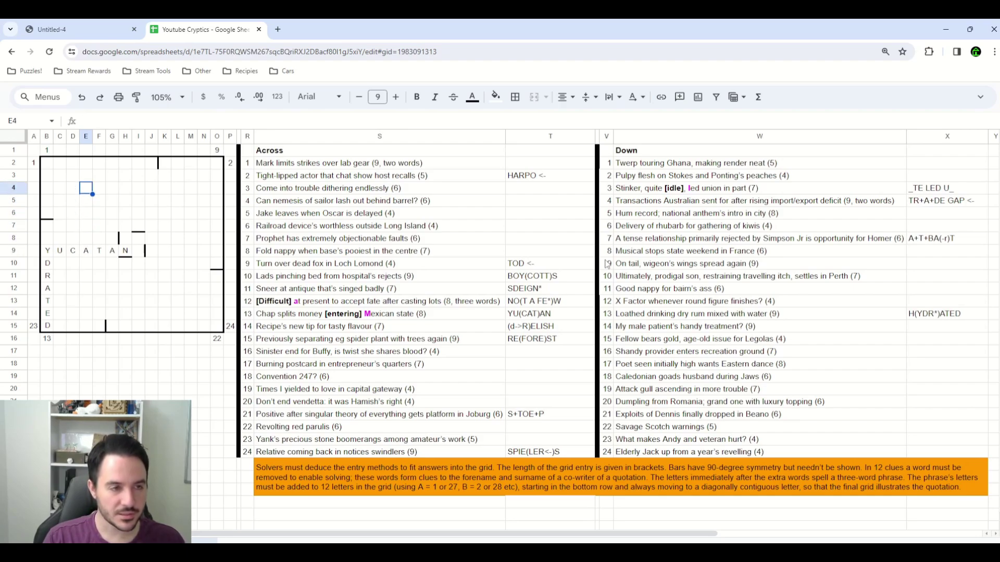
pyautogui.press('Up')
pyautogui.write('T R A D E')
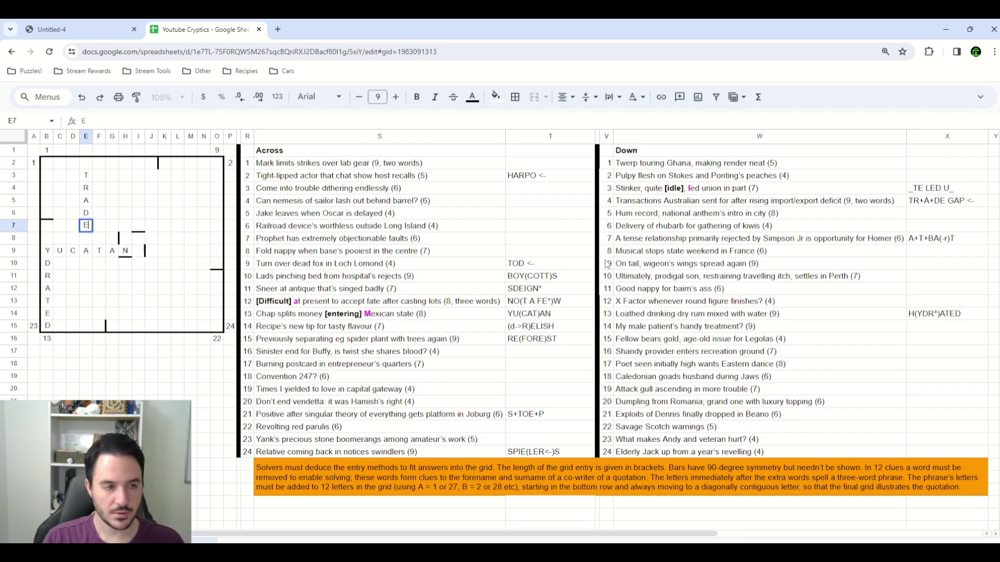
pyautogui.press('Return')
pyautogui.write('G')
pyautogui.press('Return')
pyautogui.write('A')
pyautogui.press('Return')
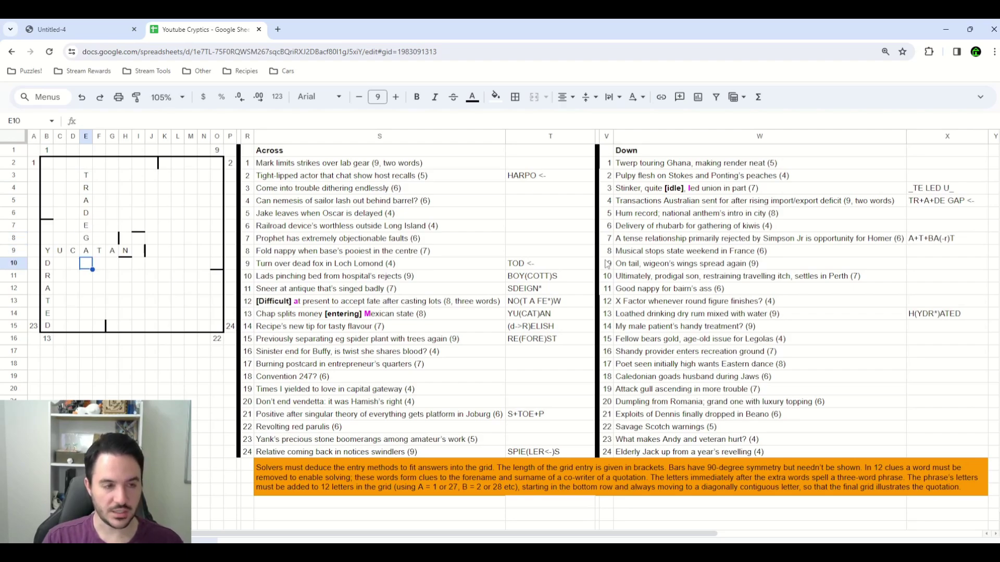
pyautogui.write('P')
pyautogui.press('Return')
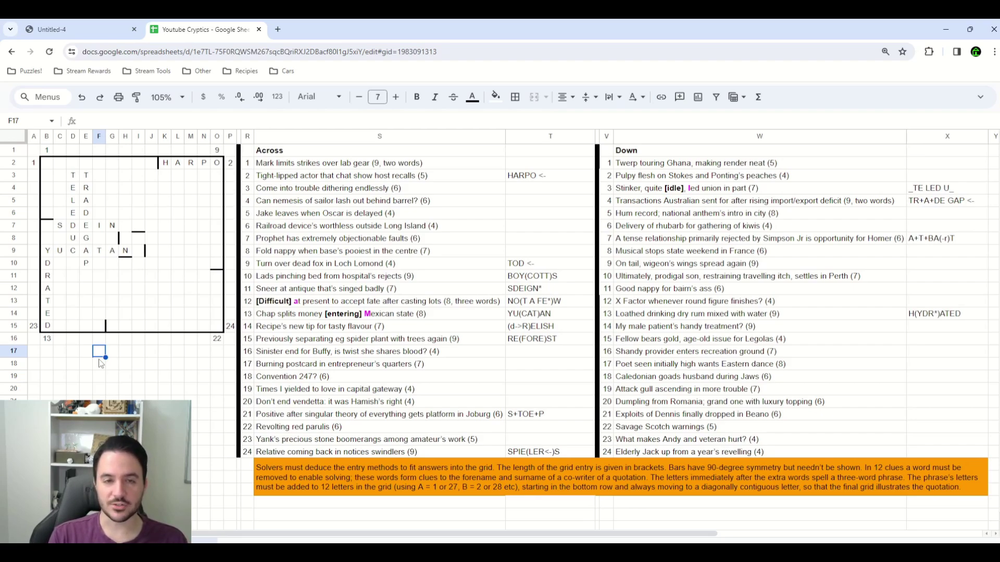
pyautogui.hotkey('ctrl', 'z')
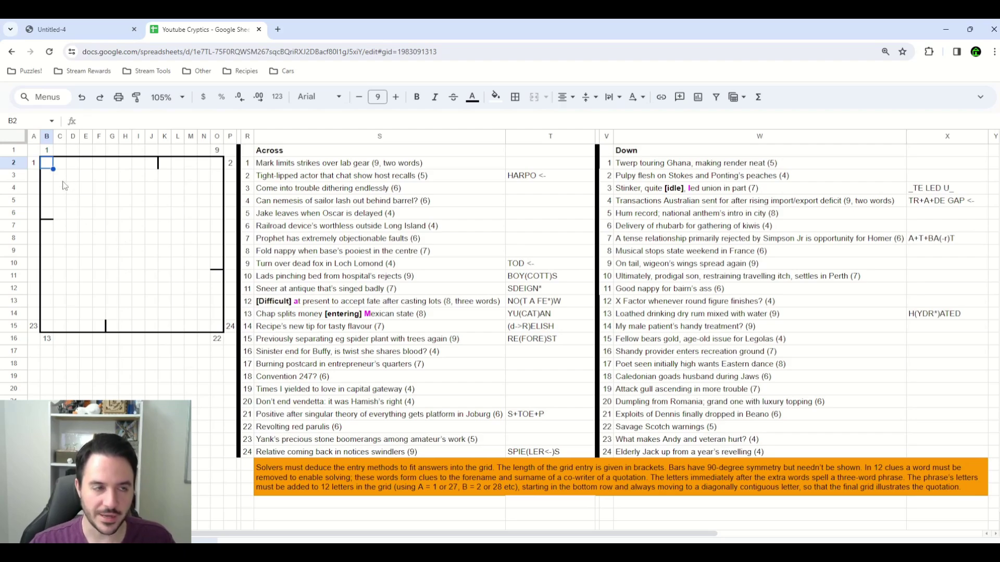
# Inspect the empty grid's clue-number cells 1, 13 and 24 and its edge columns.
pyautogui.click(217, 163)
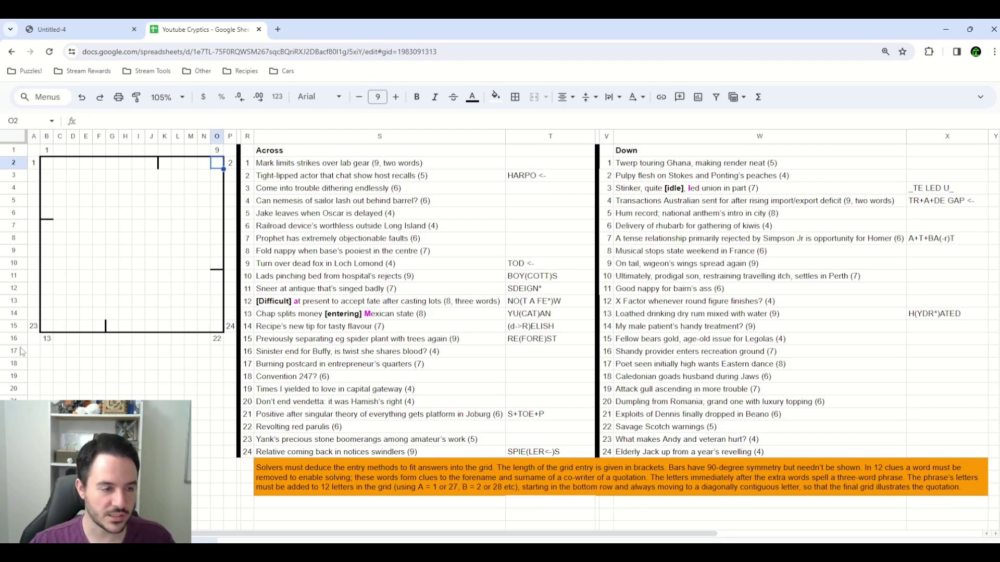
pyautogui.click(231, 327)
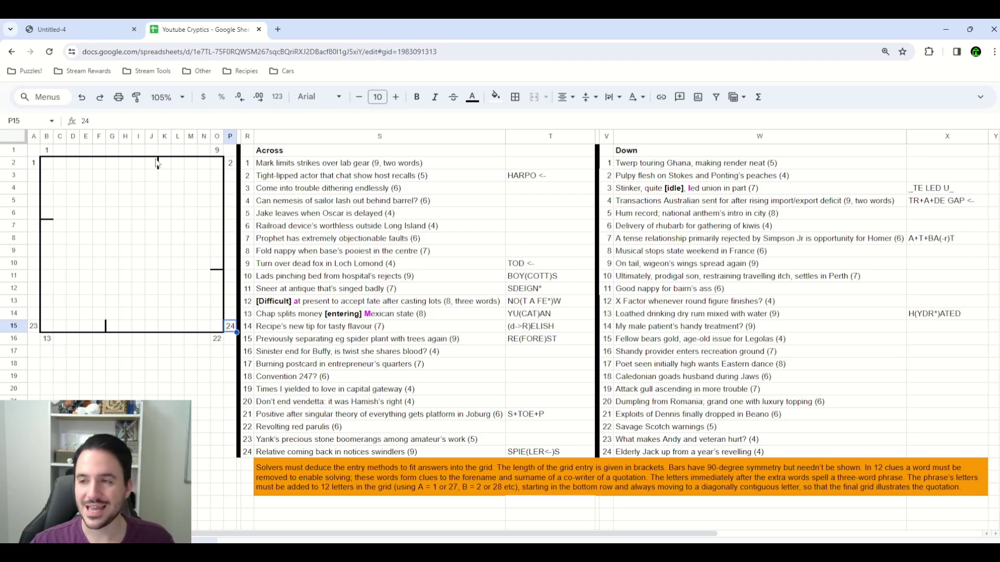
pyautogui.click(48, 152)
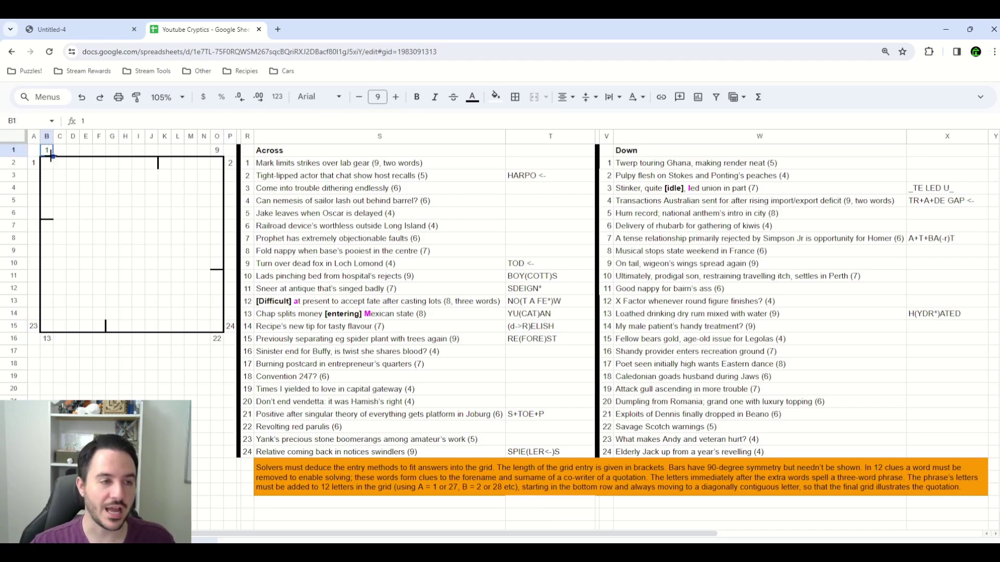
pyautogui.click(48, 340)
pyautogui.moveTo(47, 226); pyautogui.dragTo(52, 328)
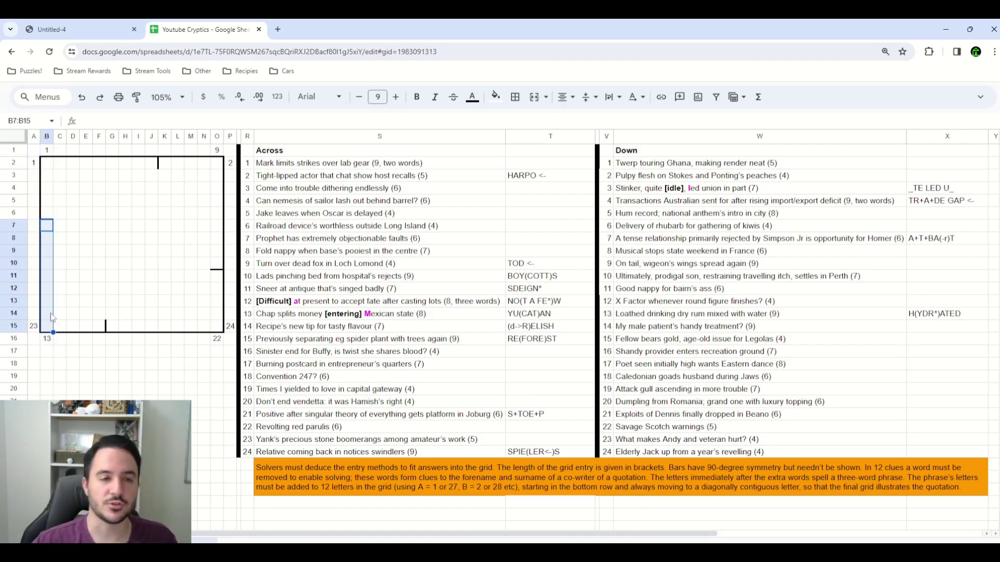
pyautogui.moveTo(219, 151); pyautogui.dragTo(222, 345)
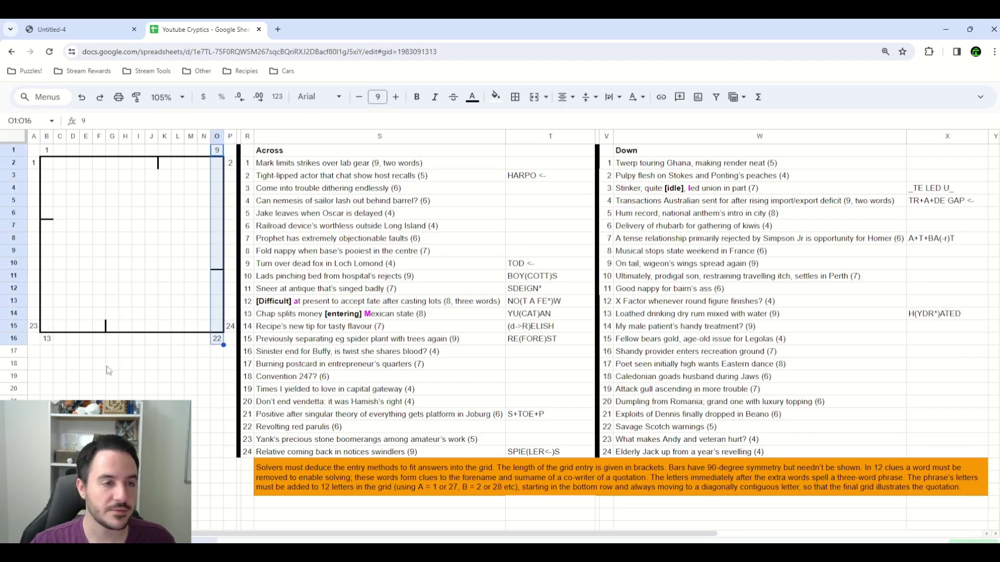
pyautogui.click(99, 363)
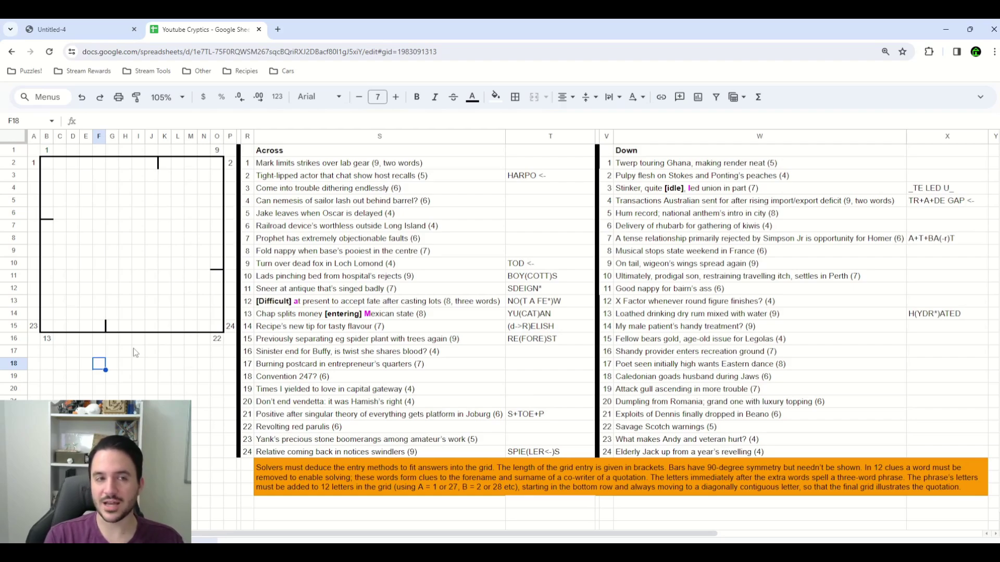
# Measure the six-cell run for clue 3 Across and a five-cell run in column N.
pyautogui.click(46, 179)
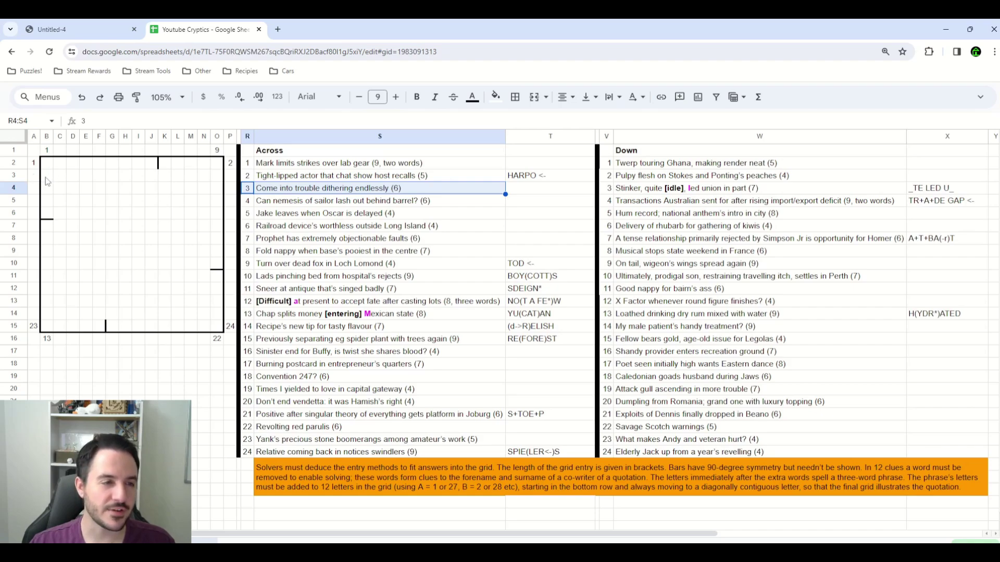
pyautogui.moveTo(46, 177); pyautogui.dragTo(147, 183)
pyautogui.moveTo(54, 180); pyautogui.dragTo(118, 179)
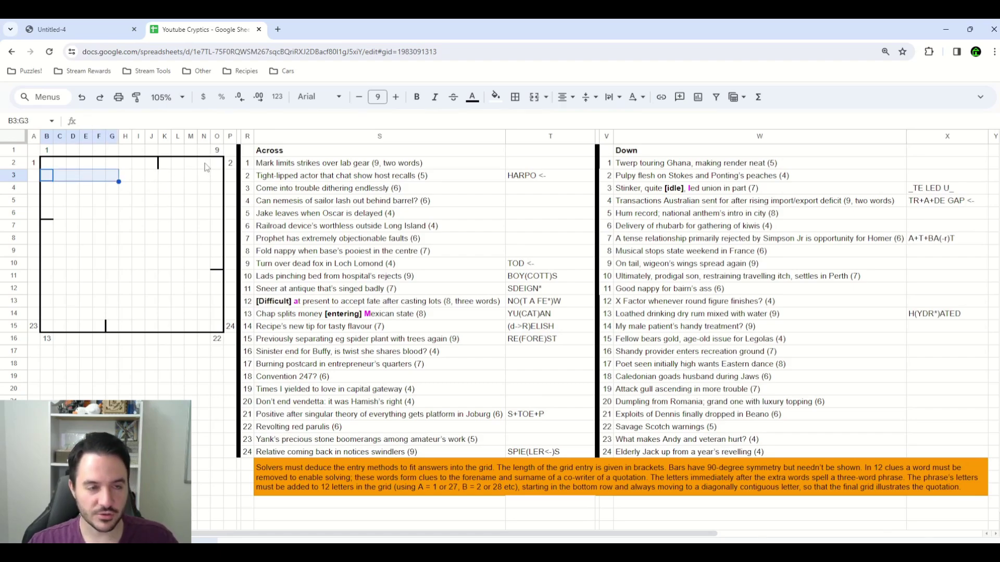
pyautogui.moveTo(205, 164); pyautogui.dragTo(205, 214)
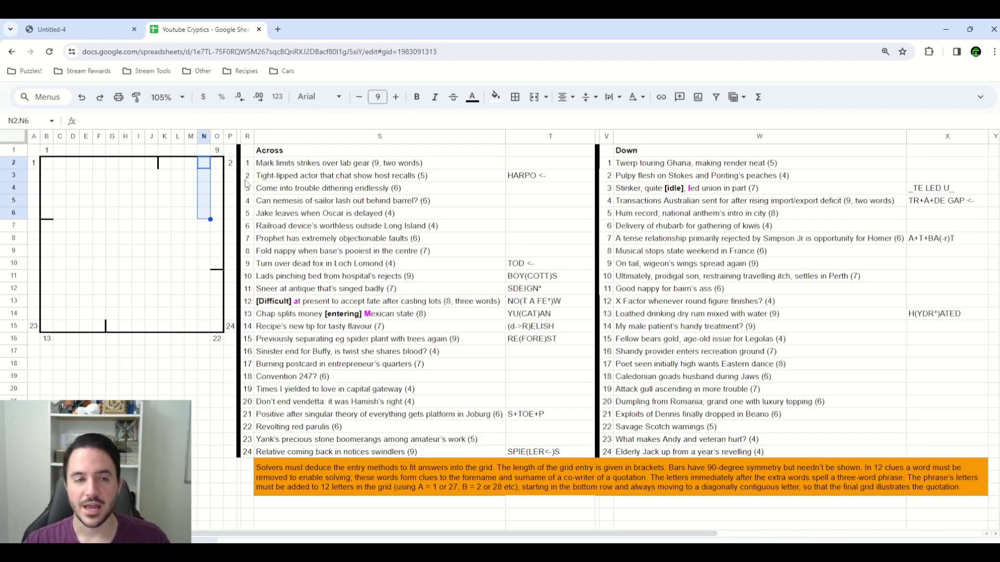
pyautogui.click(634, 255)
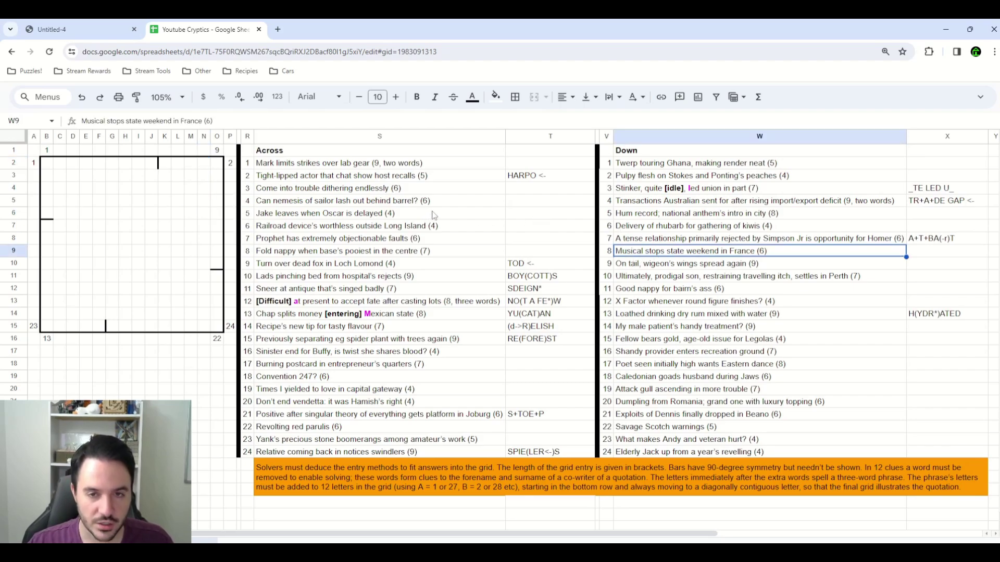
pyautogui.click(38, 177)
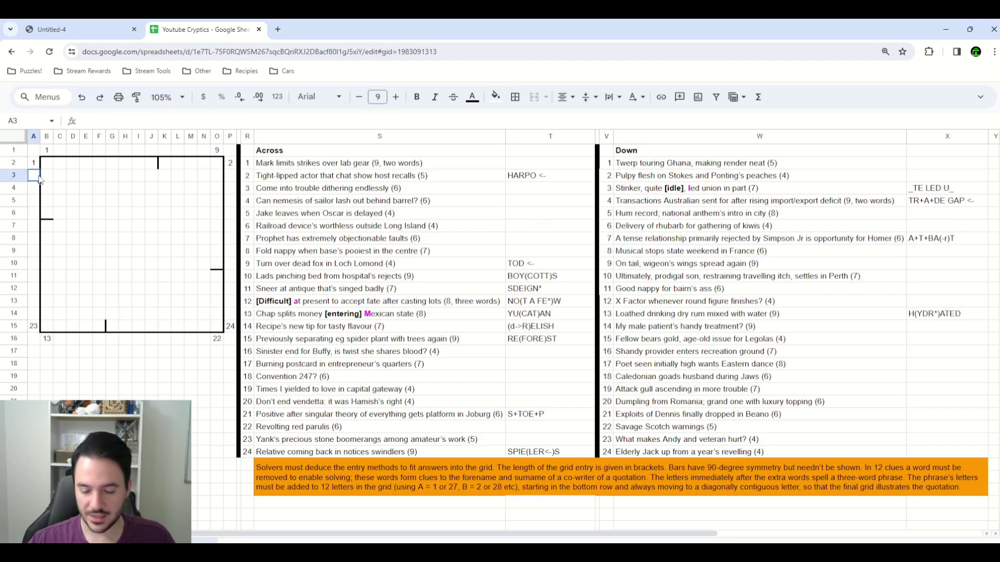
pyautogui.press('Return')
# Add clue number 22 in P14 and clue number 8 in N1.
pyautogui.click(231, 317)
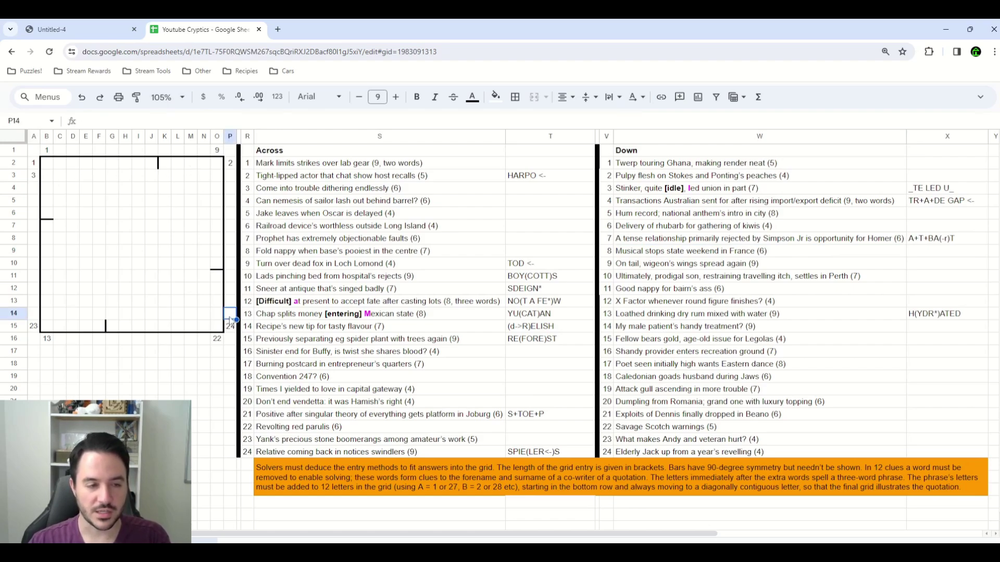
pyautogui.write('22')
pyautogui.press('Return')
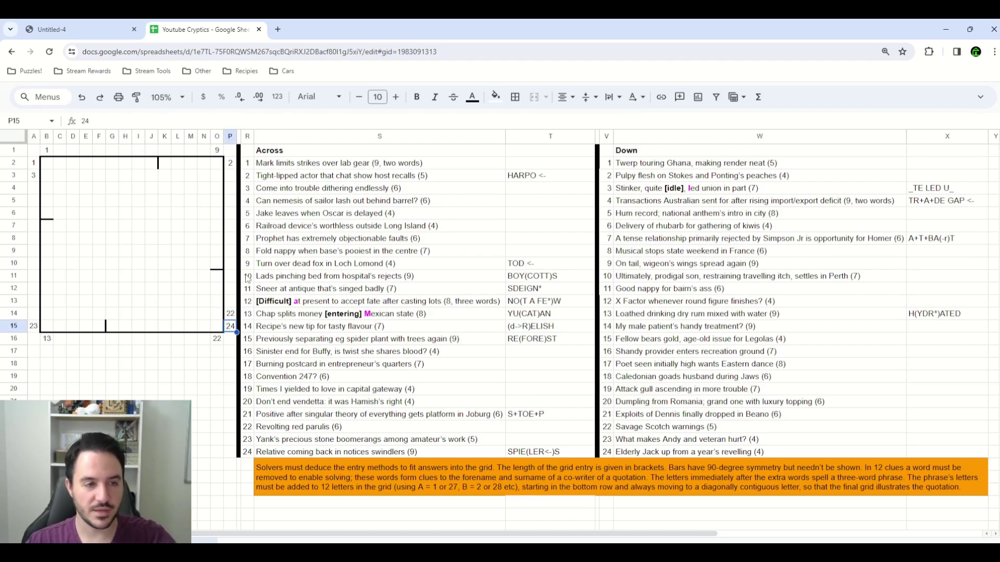
pyautogui.click(205, 151)
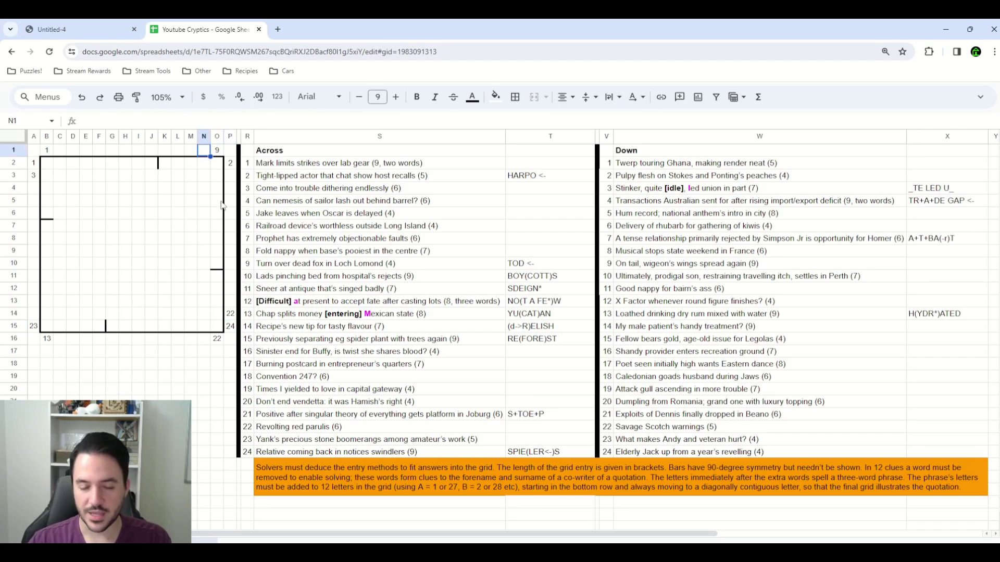
pyautogui.write('8')
pyautogui.press('Return')
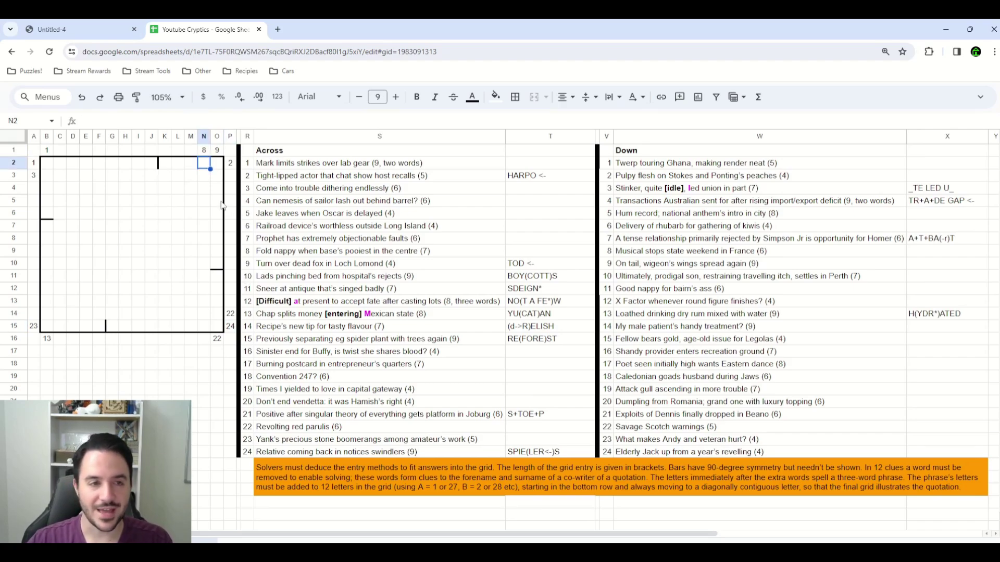
# Review Down clues 18, 20 and 21, then select cells C12 to C16.
pyautogui.click(61, 338)
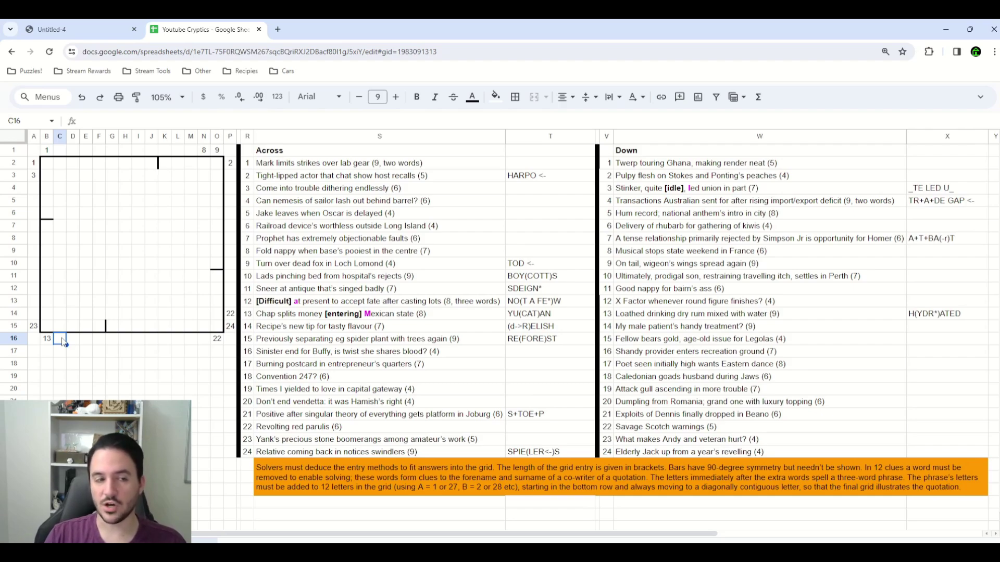
pyautogui.moveTo(606, 377); pyautogui.dragTo(759, 376)
pyautogui.moveTo(607, 401); pyautogui.dragTo(659, 414)
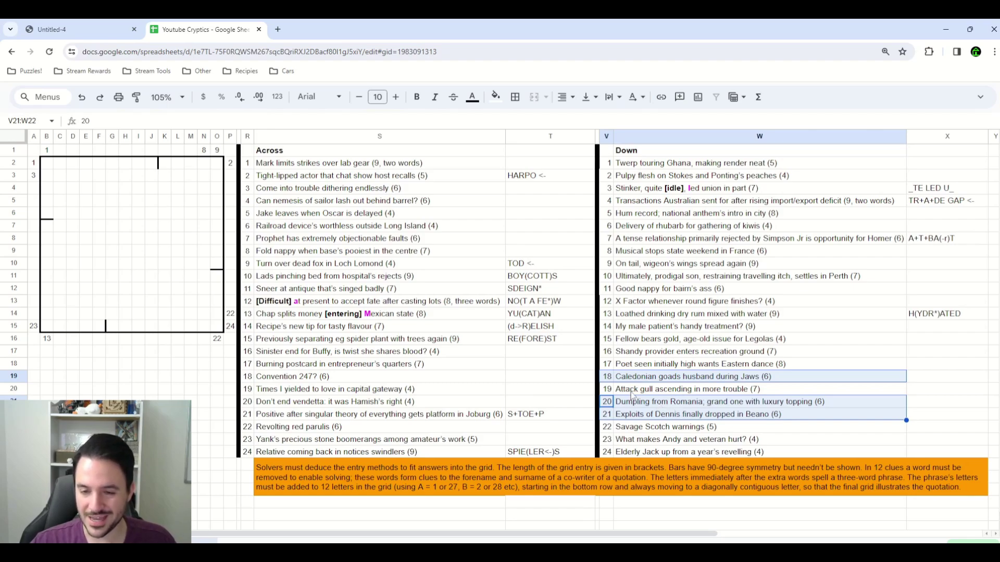
pyautogui.click(62, 337)
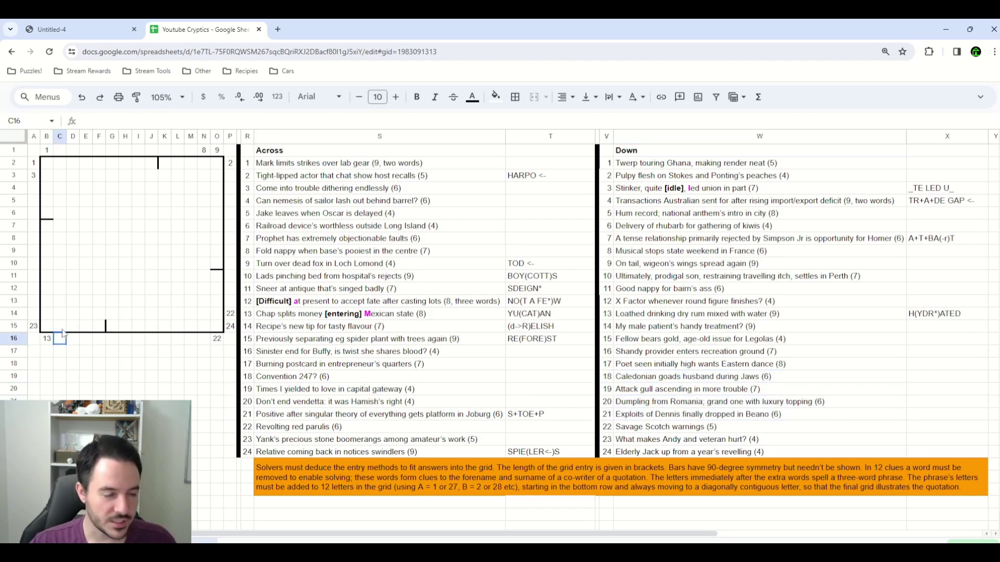
pyautogui.moveTo(63, 329); pyautogui.dragTo(65, 293)
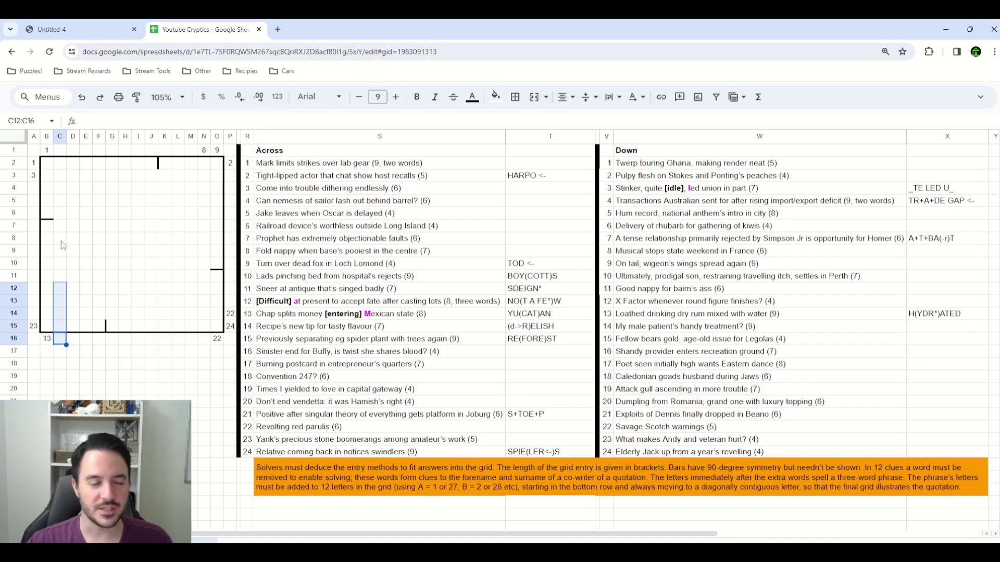
# Select the row 3 span from H3 to O3 as a bar position.
pyautogui.click(120, 175)
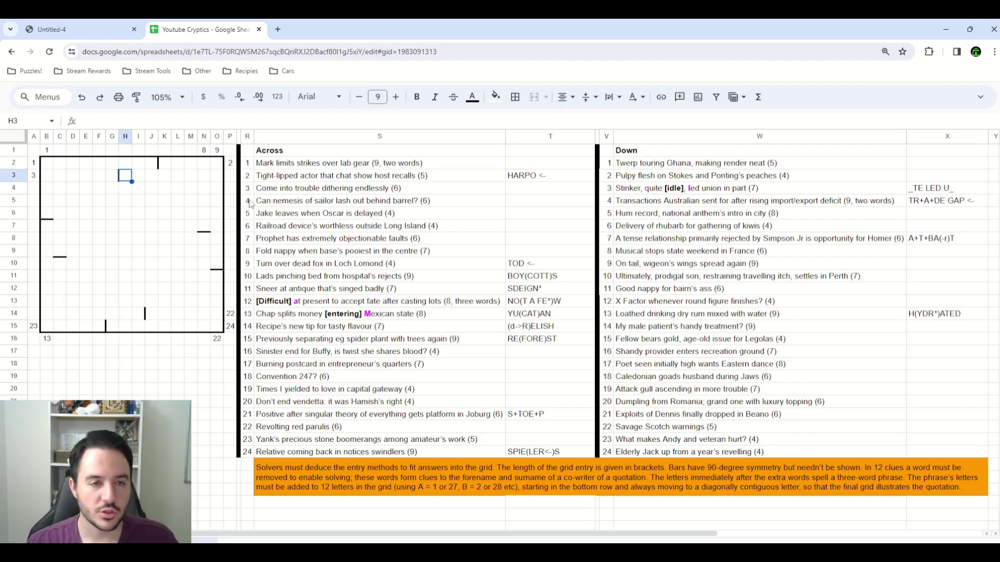
pyautogui.click(191, 179)
pyautogui.click(218, 179)
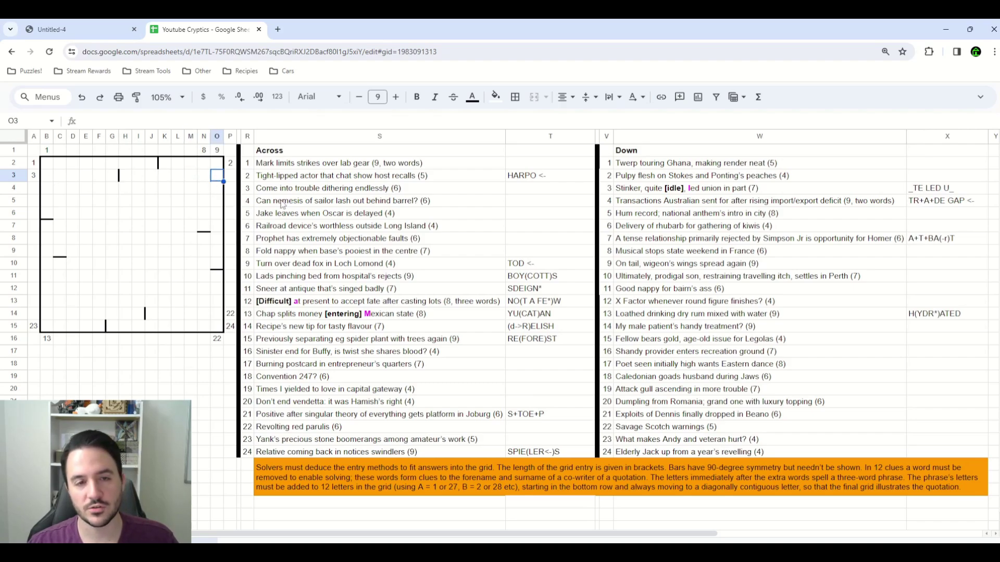
pyautogui.press('Down')
pyautogui.press('Down')
pyautogui.press('Right')
pyautogui.press('Right')
pyautogui.press('Right')
pyautogui.moveTo(123, 177); pyautogui.dragTo(218, 177)
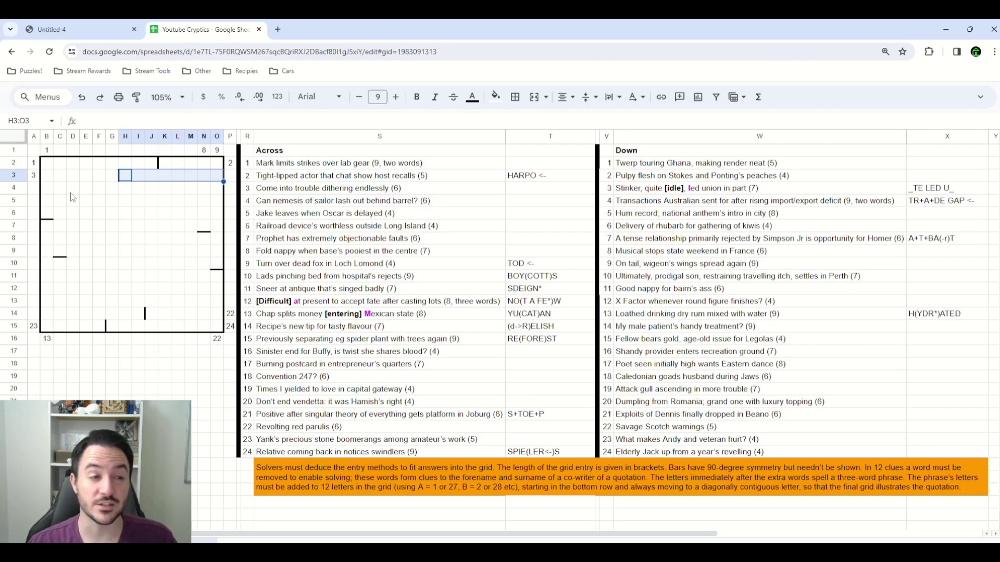
# Select J3 through O3 and cells C2 to C7 as further bar positions.
pyautogui.click(51, 192)
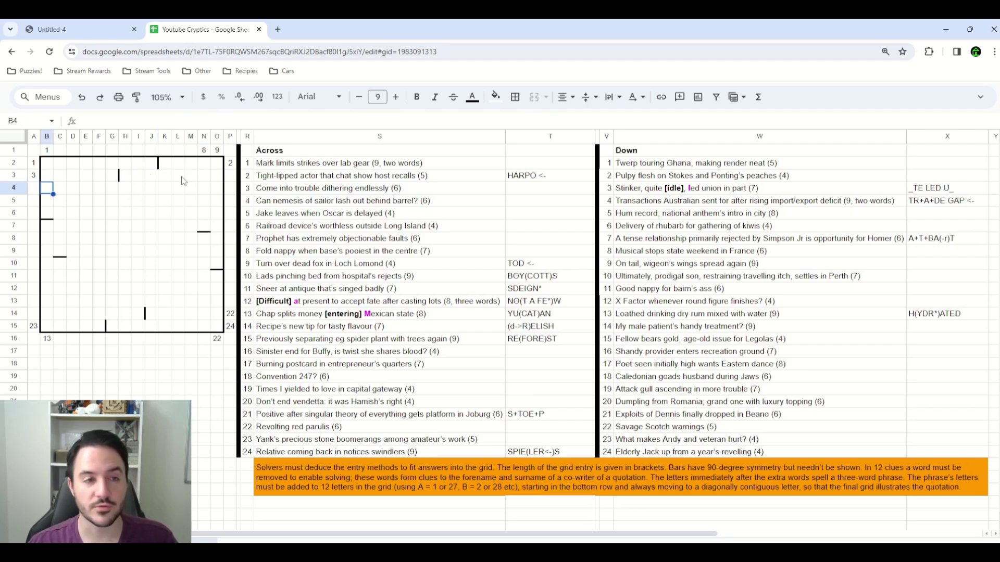
pyautogui.click(179, 177)
pyautogui.click(218, 178)
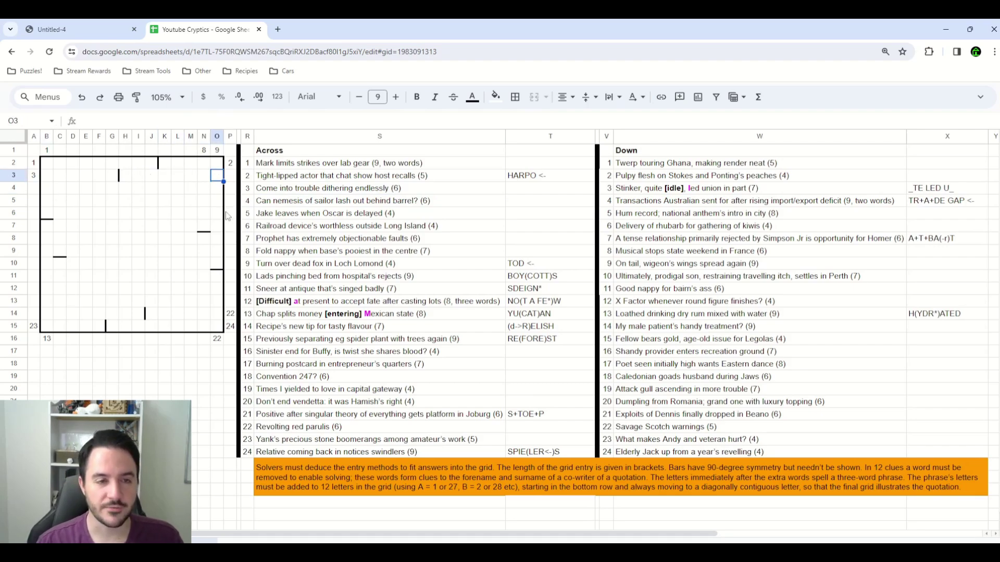
pyautogui.hotkey('shift', 'Left')
pyautogui.hotkey('shift', 'Left')
pyautogui.hotkey('shift', 'Left')
pyautogui.hotkey('shift', 'Left')
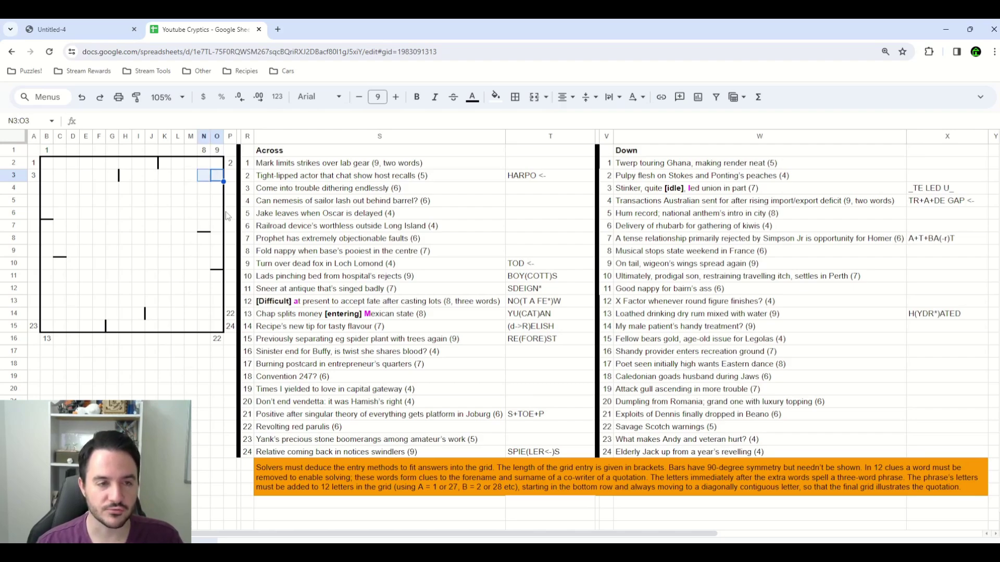
pyautogui.hotkey('shift', 'Left')
pyautogui.hotkey('shift', 'Left')
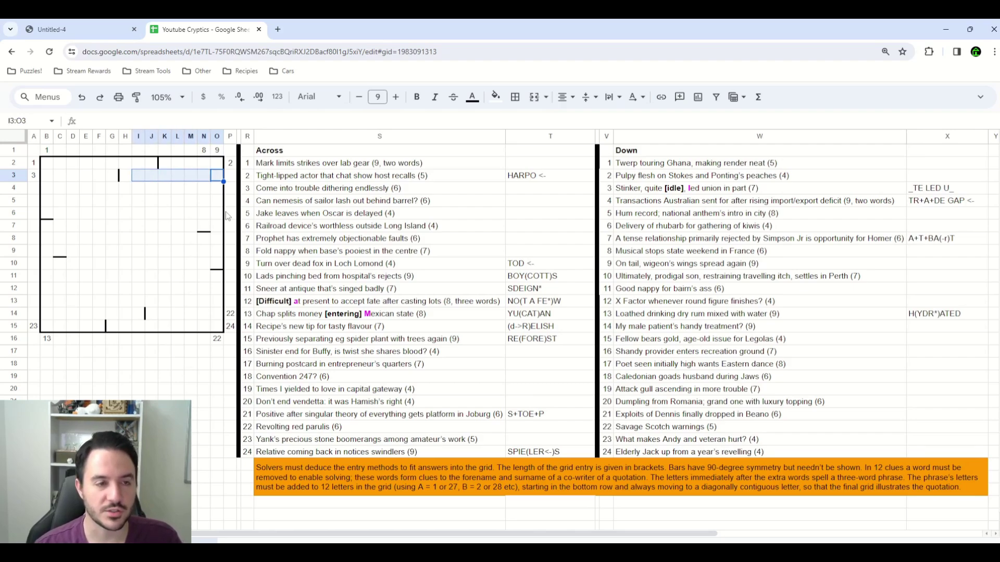
pyautogui.hotkey('shift', 'Right')
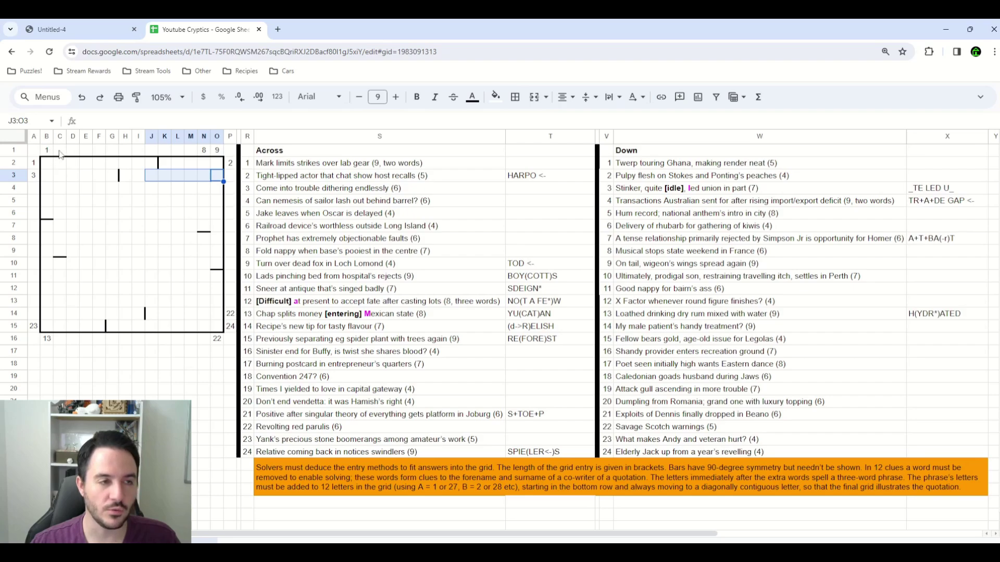
pyautogui.moveTo(60, 162); pyautogui.dragTo(71, 195)
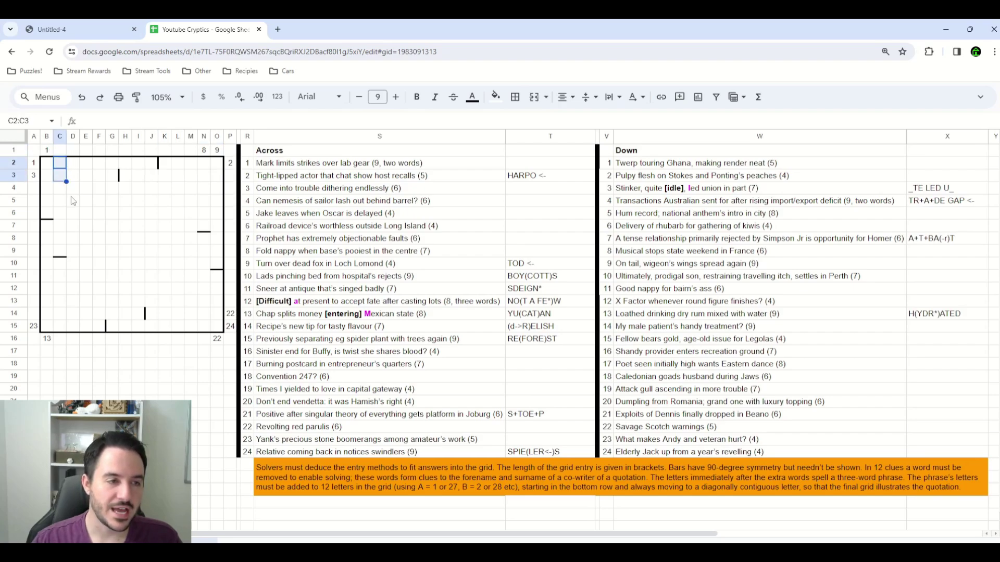
pyautogui.hotkey('shift', 'Down')
pyautogui.hotkey('shift', 'Down')
pyautogui.hotkey('shift', 'Down')
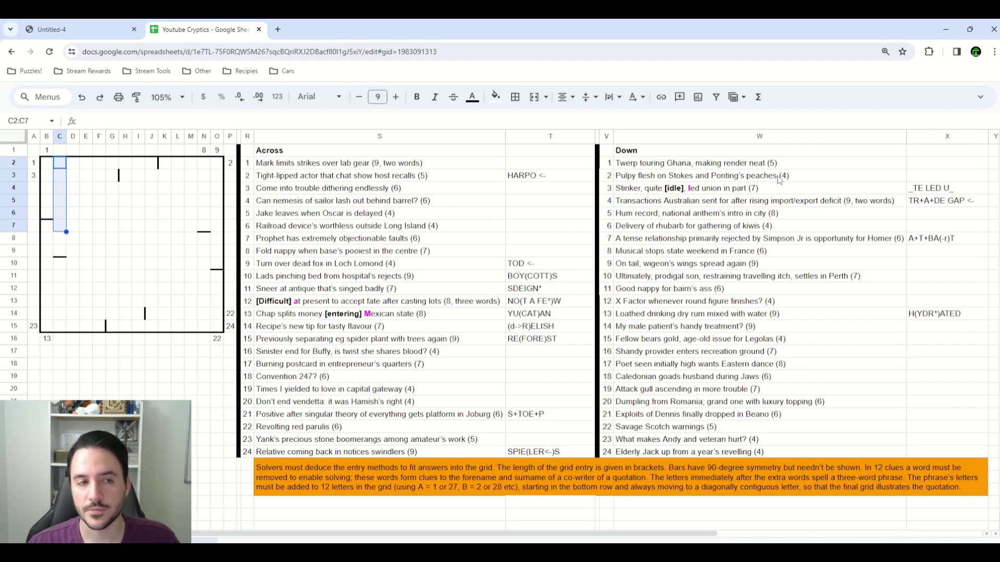
pyautogui.click(213, 177)
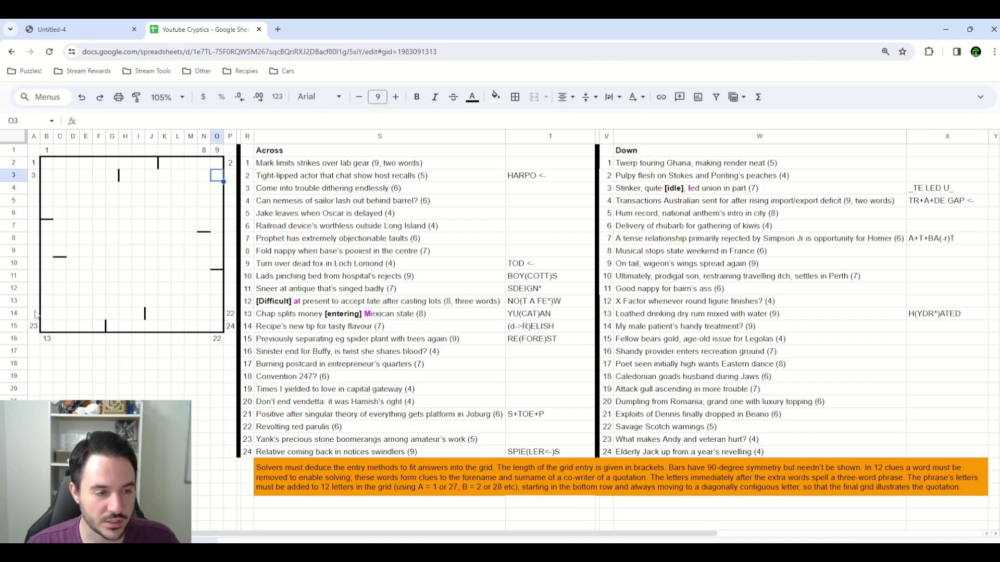
# Add a bar on the left side of square C14.
pyautogui.click(60, 314)
pyautogui.click(515, 97)
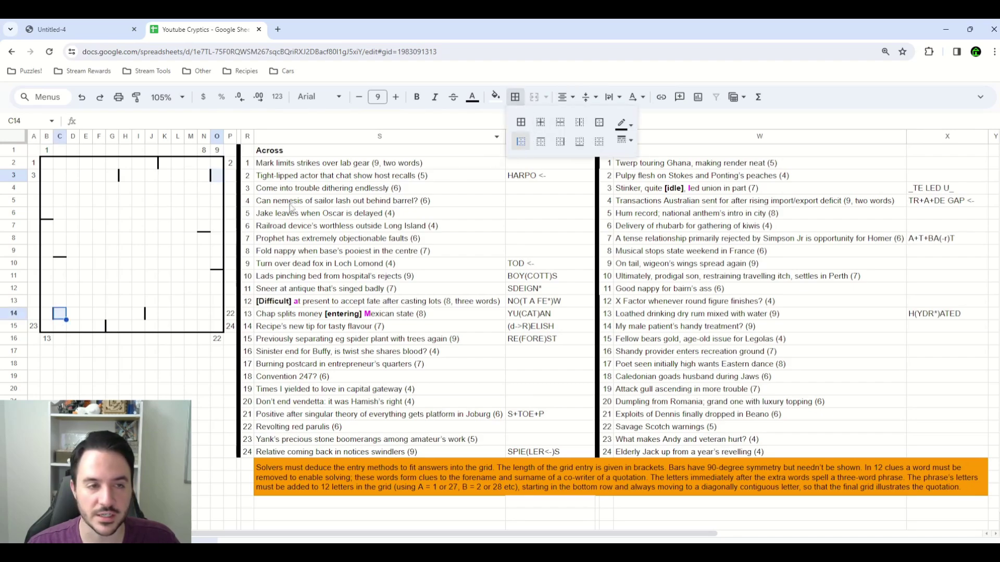
pyautogui.click(521, 142)
pyautogui.click(57, 163)
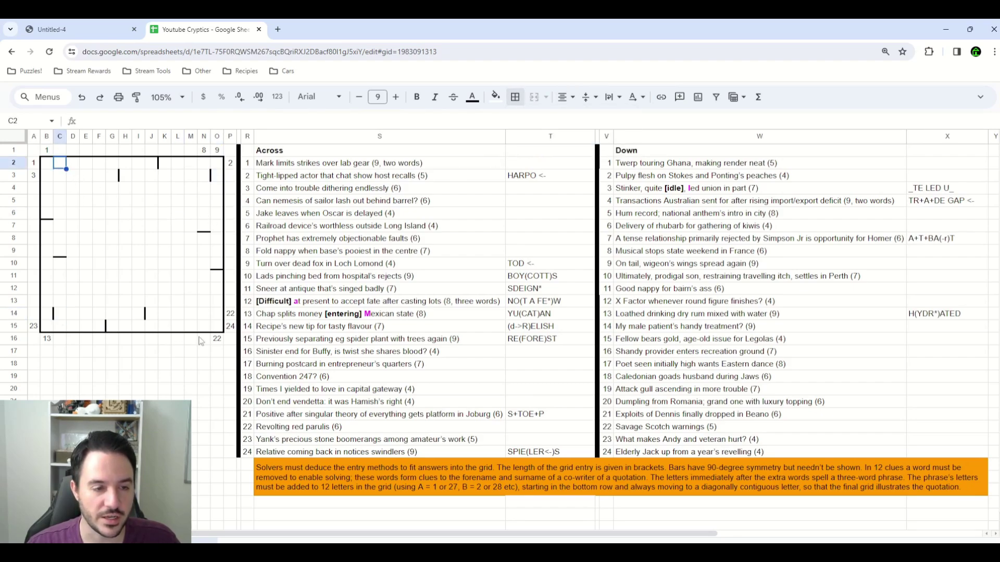
pyautogui.click(203, 327)
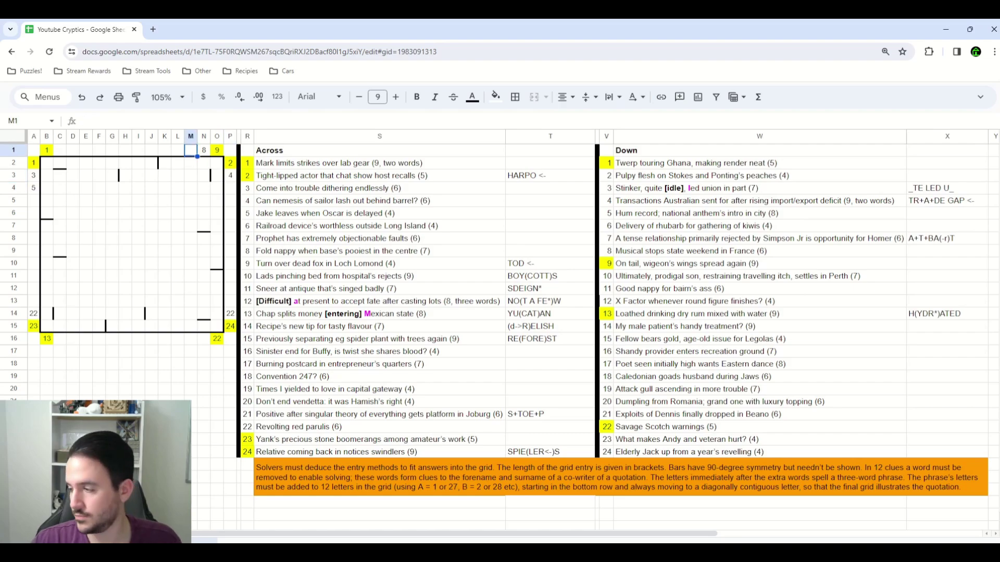
# Apply a bar to C4 and pick C5 and O5 for more bars.
pyautogui.click(515, 97)
pyautogui.click(625, 140)
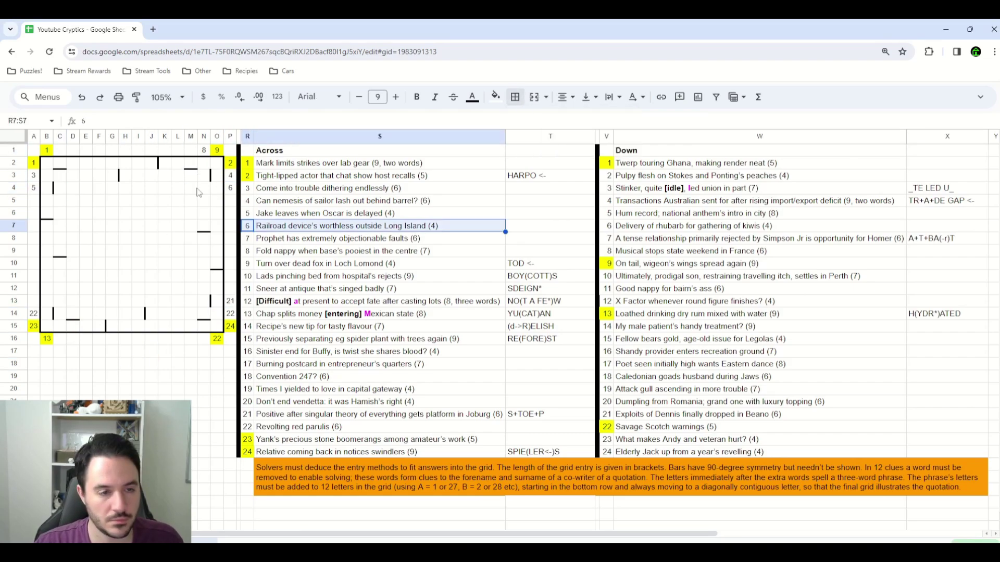
pyautogui.click(248, 226)
pyautogui.click(60, 200)
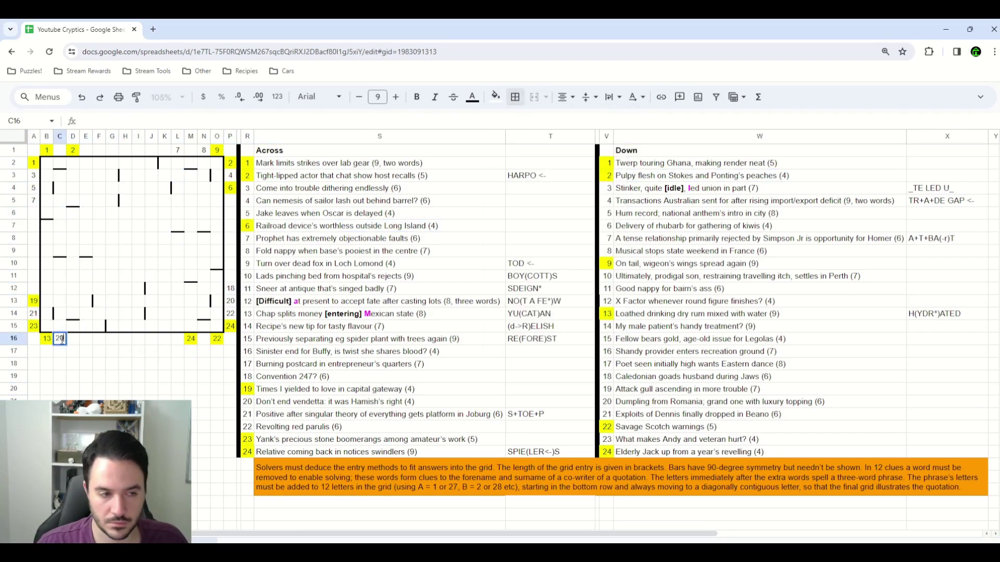
pyautogui.click(218, 200)
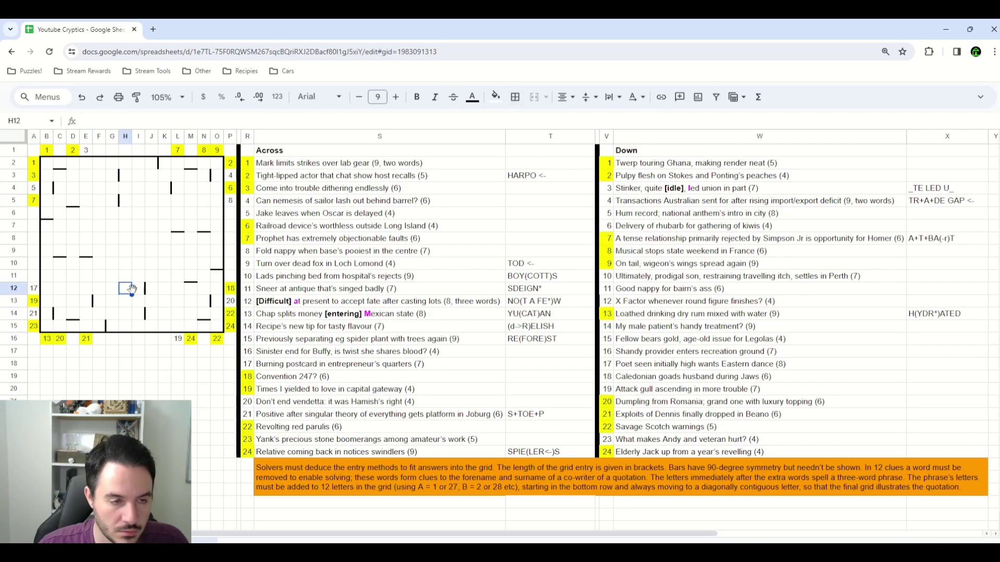
# Select the K2 clue square and cells below the grid.
pyautogui.click(164, 162)
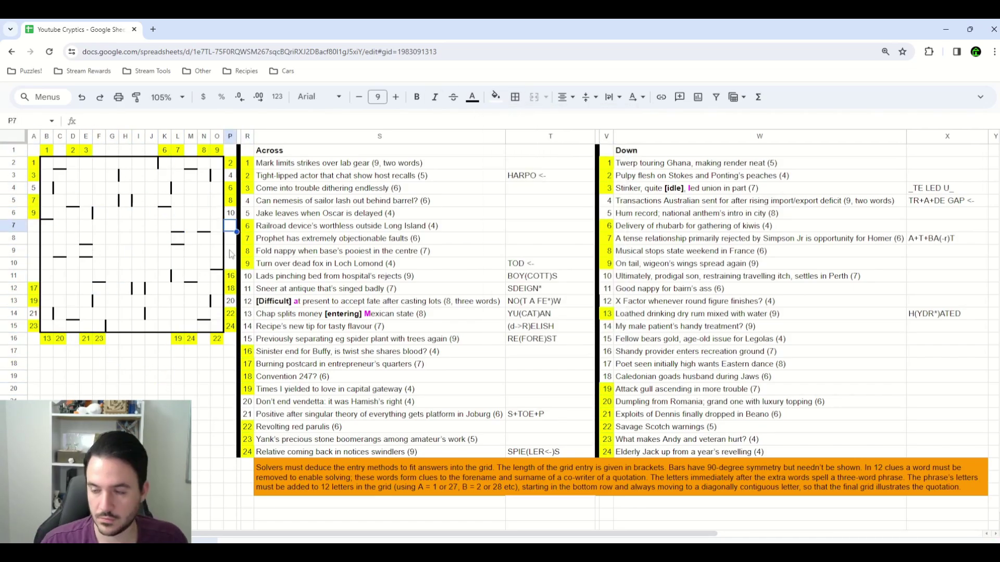
pyautogui.click(99, 376)
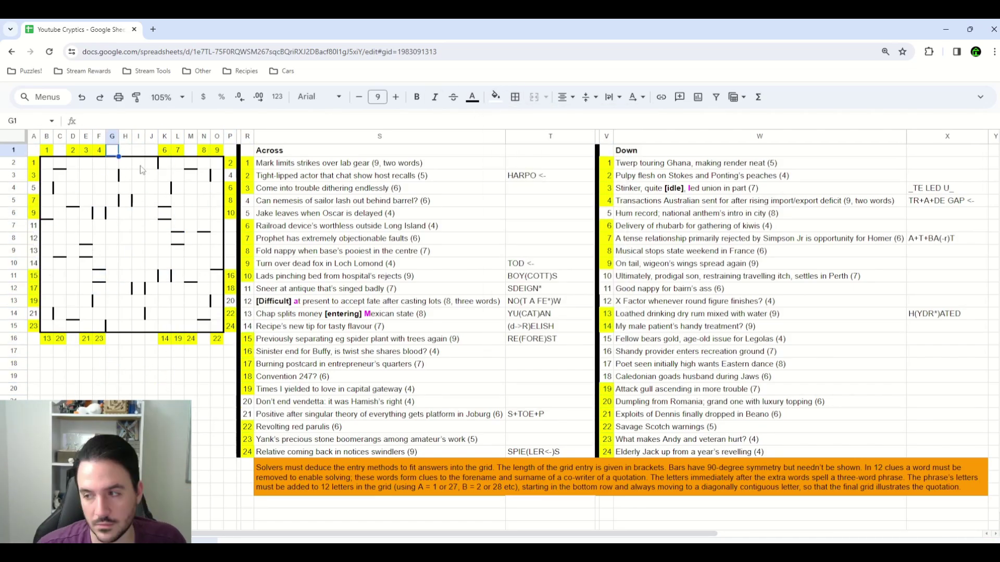
pyautogui.click(125, 351)
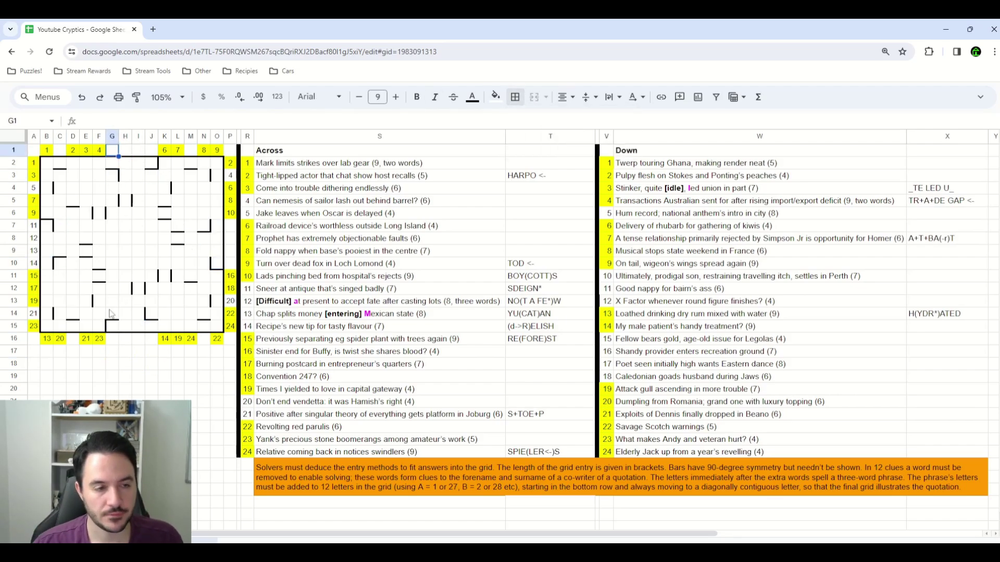
pyautogui.click(99, 364)
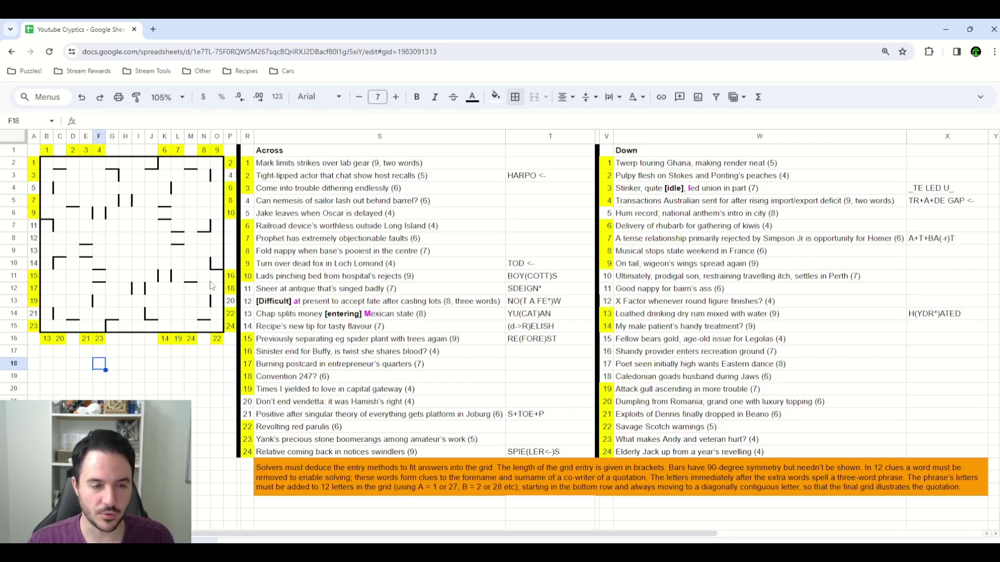
# Restore the clue numbers and review columns H–I, rows 8–9 and the Down clues.
pyautogui.hotkey('ctrl', 'z')
pyautogui.hotkey('ctrl', 'z')
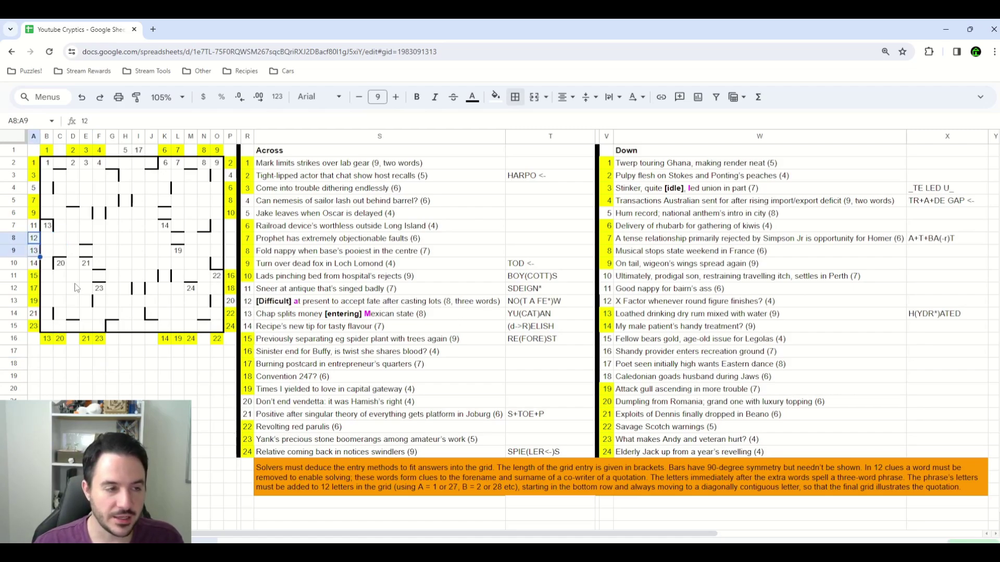
pyautogui.hotkey('shift', 'Right')
pyautogui.hotkey('shift', 'Right')
pyautogui.hotkey('shift', 'Right')
pyautogui.hotkey('shift', 'Right')
pyautogui.hotkey('shift', 'Right')
pyautogui.hotkey('shift', 'Right')
pyautogui.hotkey('shift', 'Right')
pyautogui.hotkey('shift', 'Right')
pyautogui.hotkey('shift', 'Right')
pyautogui.hotkey('shift', 'Right')
pyautogui.hotkey('shift', 'Right')
pyautogui.hotkey('shift', 'Right')
pyautogui.hotkey('shift', 'Right')
pyautogui.hotkey('shift', 'Right')
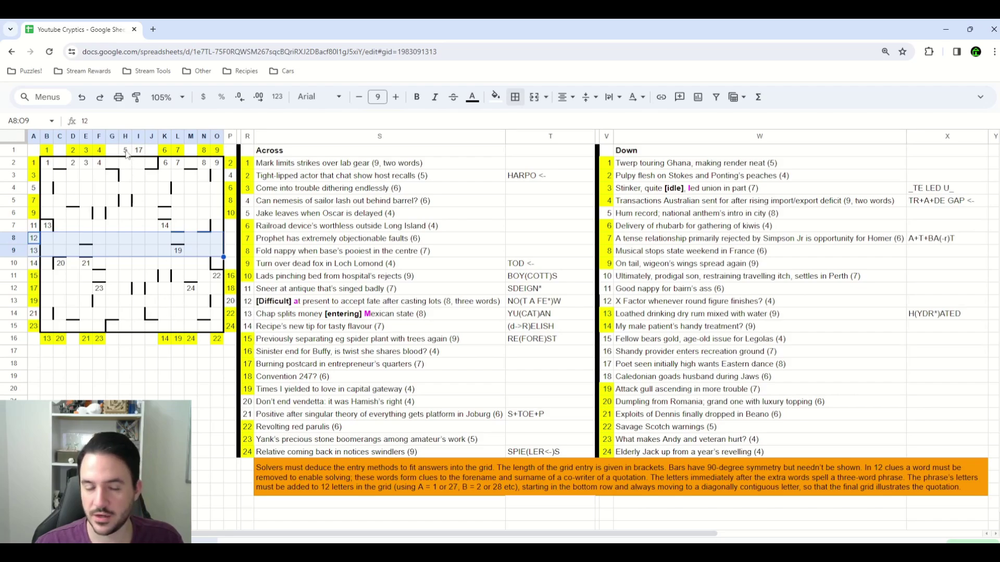
pyautogui.moveTo(126, 152); pyautogui.dragTo(137, 331)
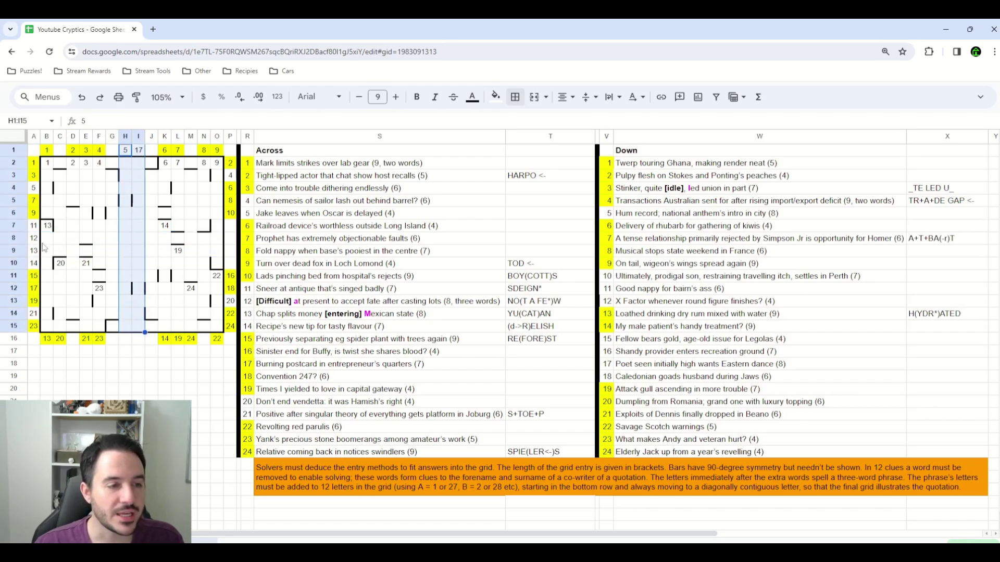
pyautogui.moveTo(32, 241); pyautogui.dragTo(221, 255)
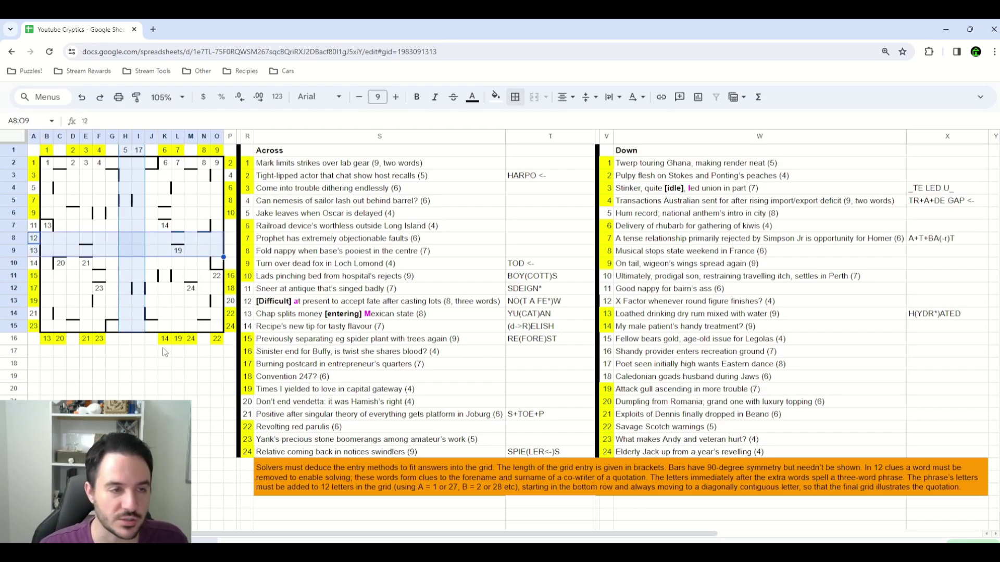
pyautogui.click(126, 151)
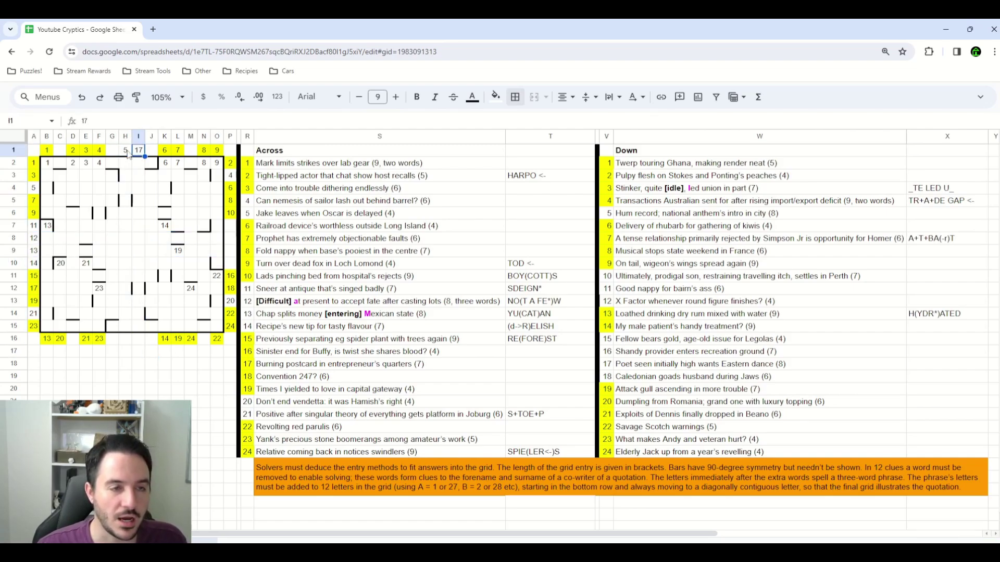
pyautogui.moveTo(608, 165); pyautogui.dragTo(651, 451)
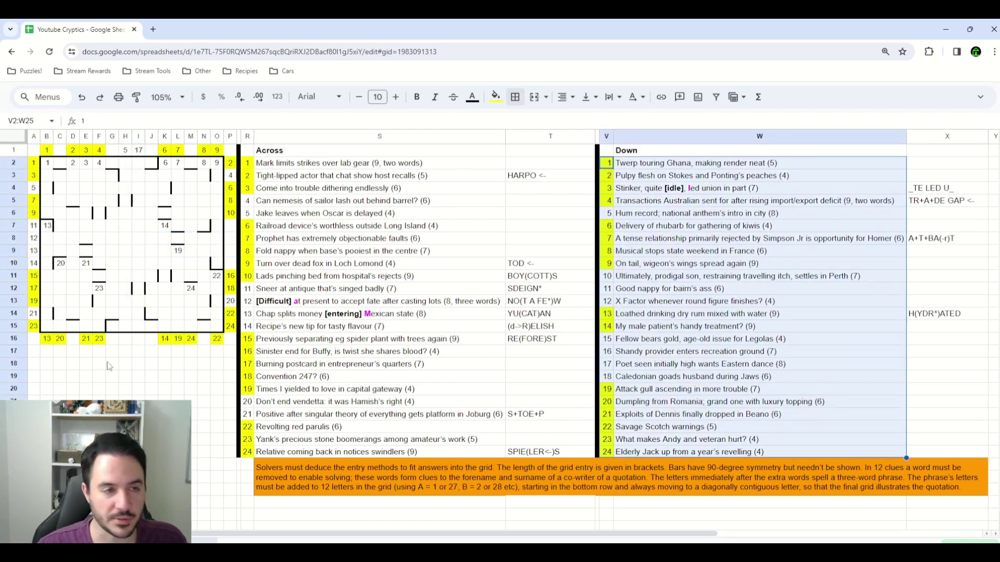
pyautogui.click(73, 363)
pyautogui.click(125, 151)
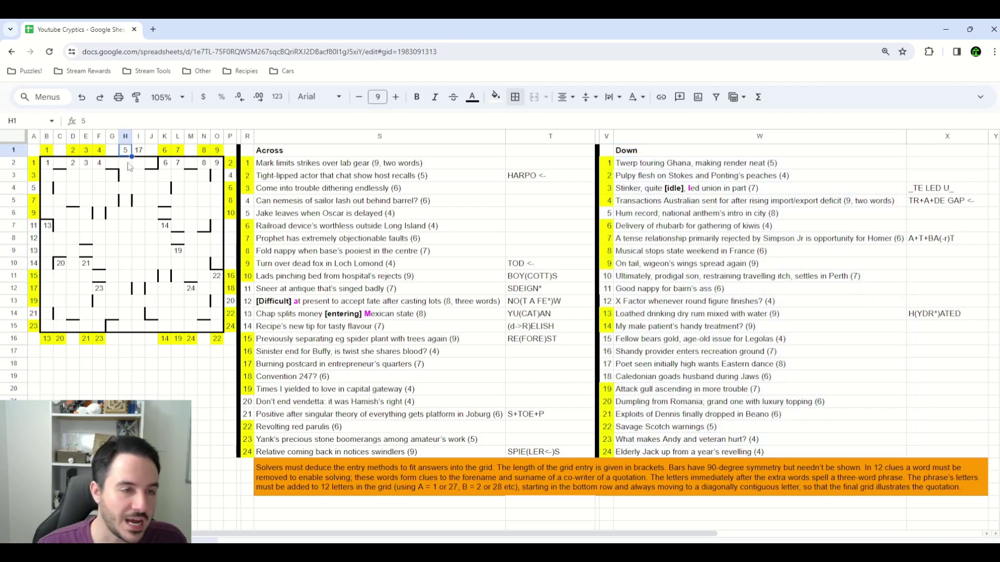
pyautogui.click(103, 164)
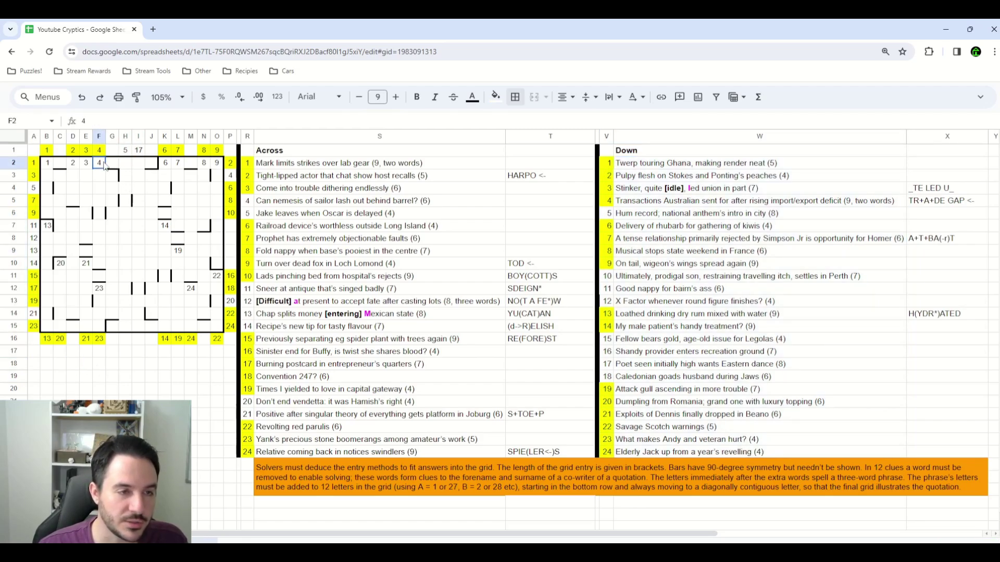
pyautogui.keyDown('ctrl'); pyautogui.click(166, 164); pyautogui.keyUp('ctrl')
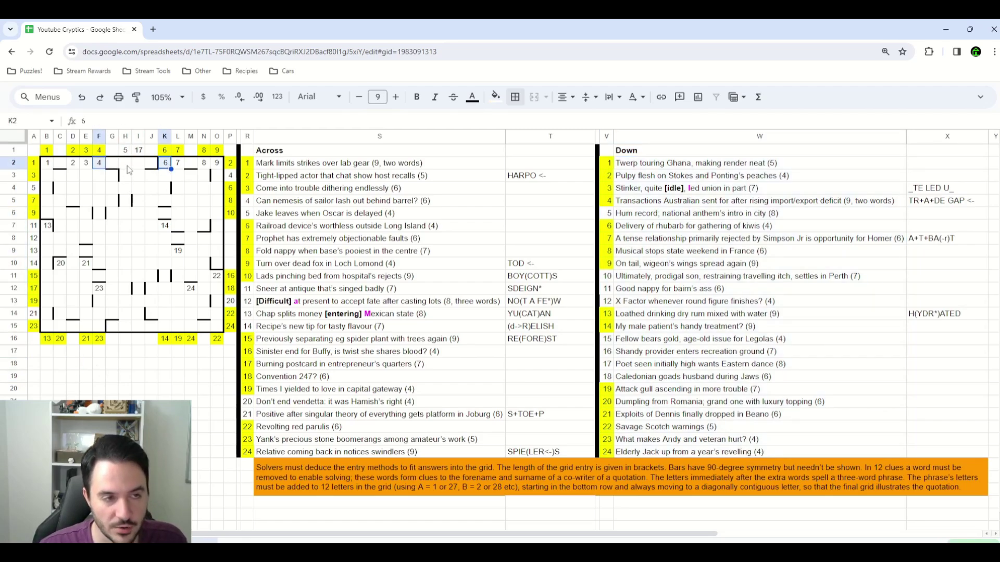
pyautogui.moveTo(130, 202); pyautogui.dragTo(127, 310)
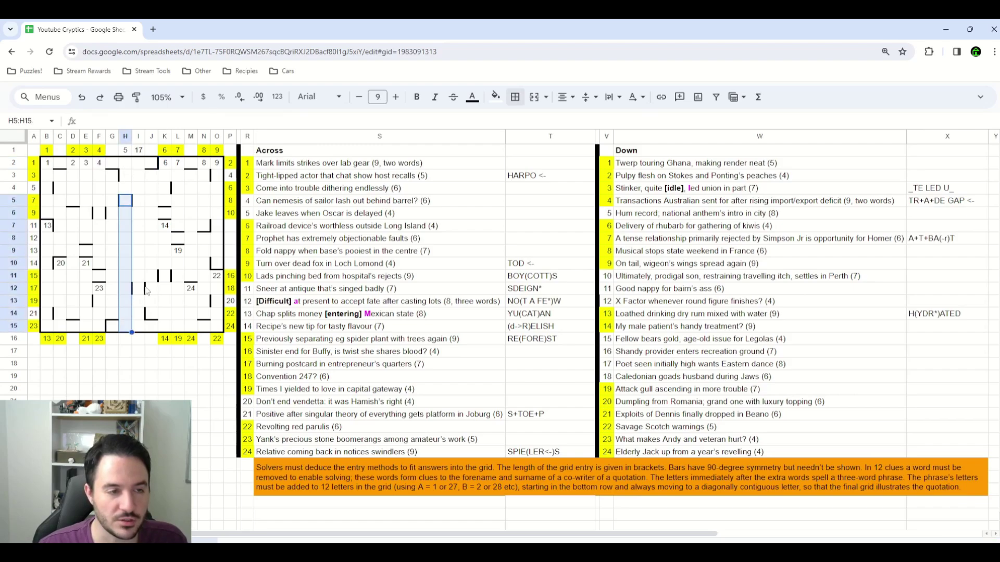
# Number square H2 as clue 5 and square I8 as clue 17.
pyautogui.click(127, 164)
pyautogui.write('5')
pyautogui.press('Return')
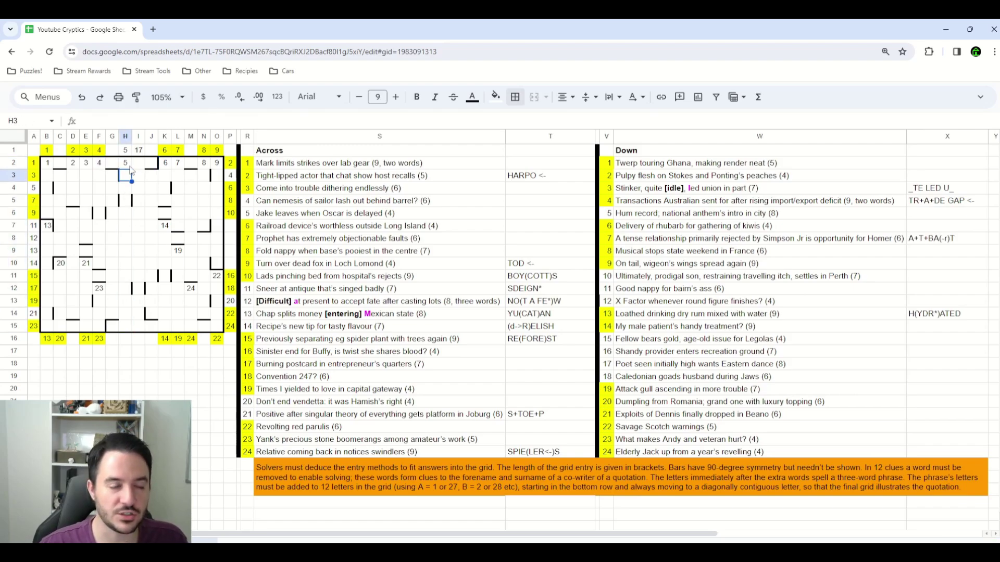
pyautogui.click(138, 238)
pyautogui.write('17')
pyautogui.press('Return')
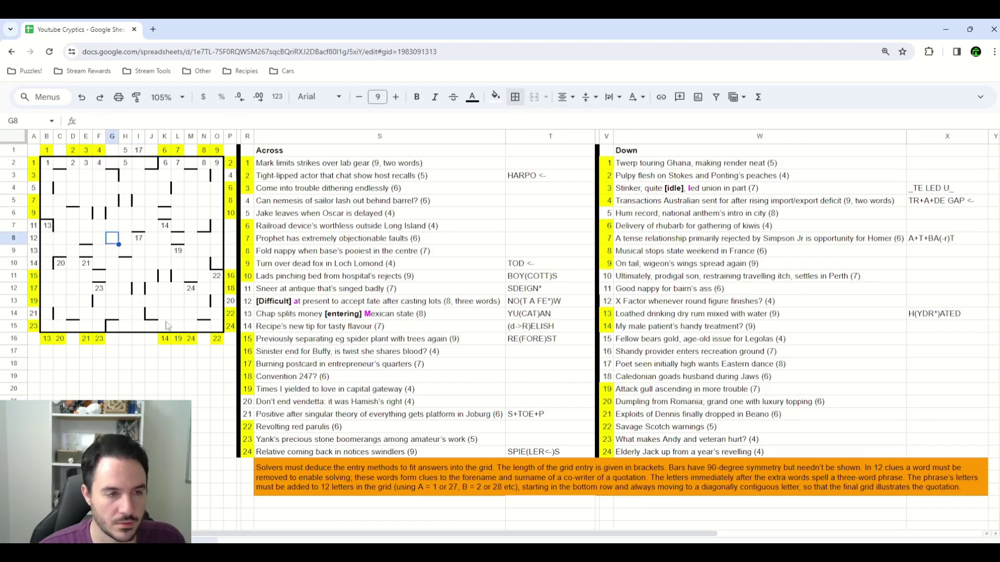
# Select squares I2, I3, J3 and J4 for further bars.
pyautogui.press('Left')
pyautogui.press('Left')
pyautogui.press('Left')
pyautogui.click(141, 163)
pyautogui.click(140, 174)
pyautogui.click(149, 177)
pyautogui.click(151, 191)
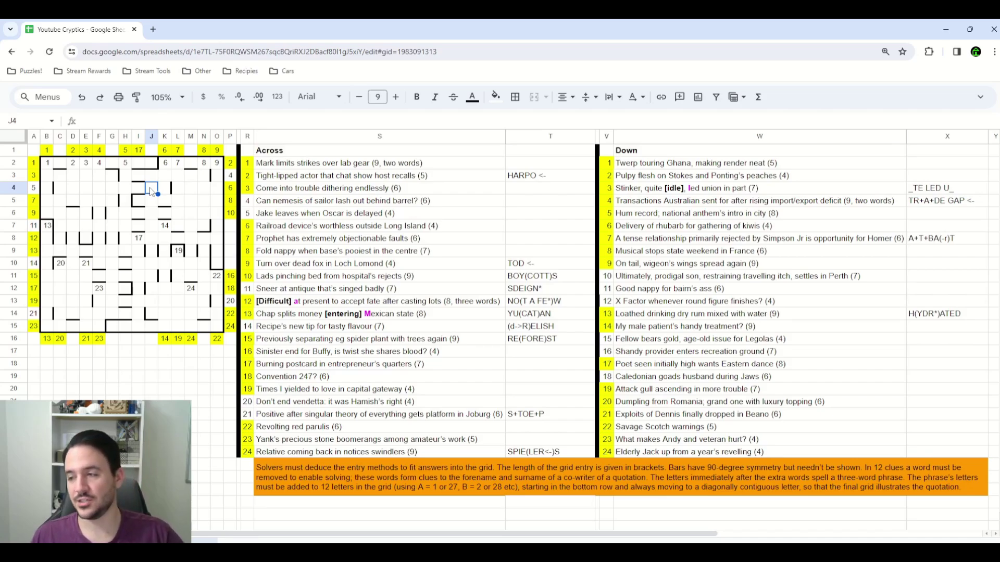
# Restore clue numbers 11, 18 and the remaining bars, checking squares I2:J2.
pyautogui.moveTo(139, 163); pyautogui.dragTo(151, 163)
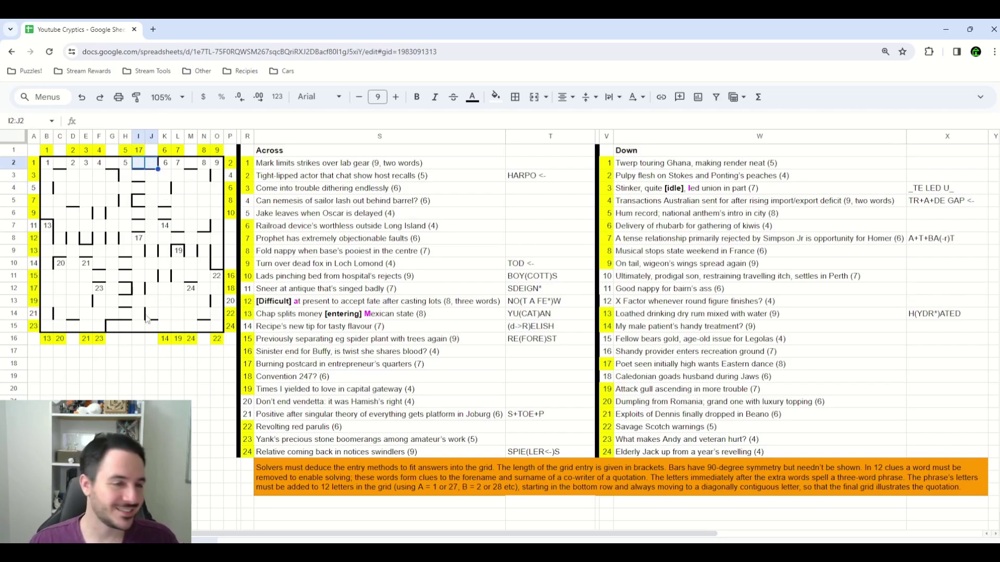
pyautogui.click(125, 351)
pyautogui.hotkey('ctrl', 'z')
pyautogui.hotkey('ctrl', 'z')
pyautogui.hotkey('ctrl', 'z')
pyautogui.hotkey('ctrl', 'z')
pyautogui.hotkey('ctrl', 'z')
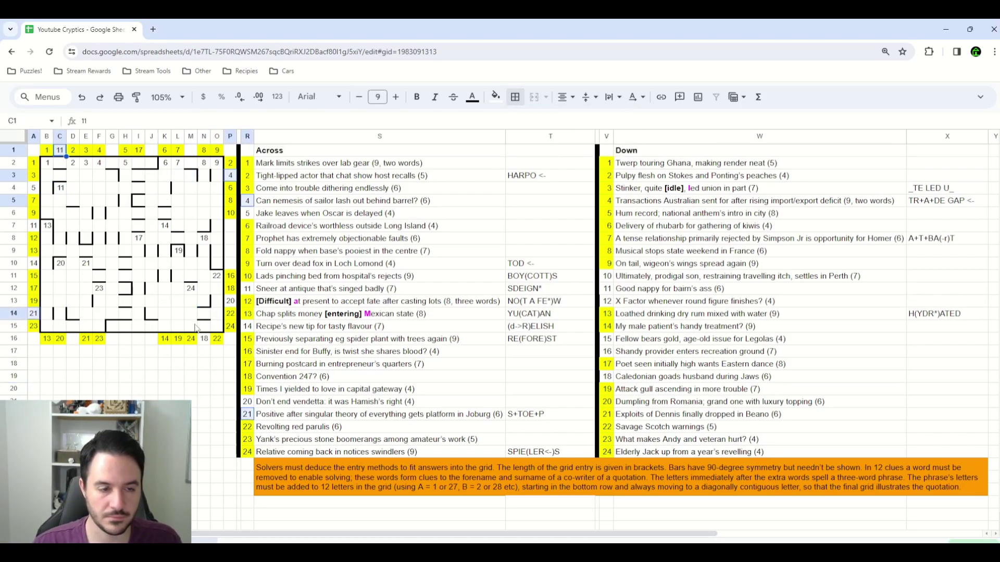
pyautogui.hotkey('ctrl', 'z')
pyautogui.hotkey('ctrl', 'z')
pyautogui.hotkey('ctrl', 'z')
pyautogui.hotkey('ctrl', 'z')
pyautogui.hotkey('ctrl', 'z')
pyautogui.hotkey('ctrl', 'z')
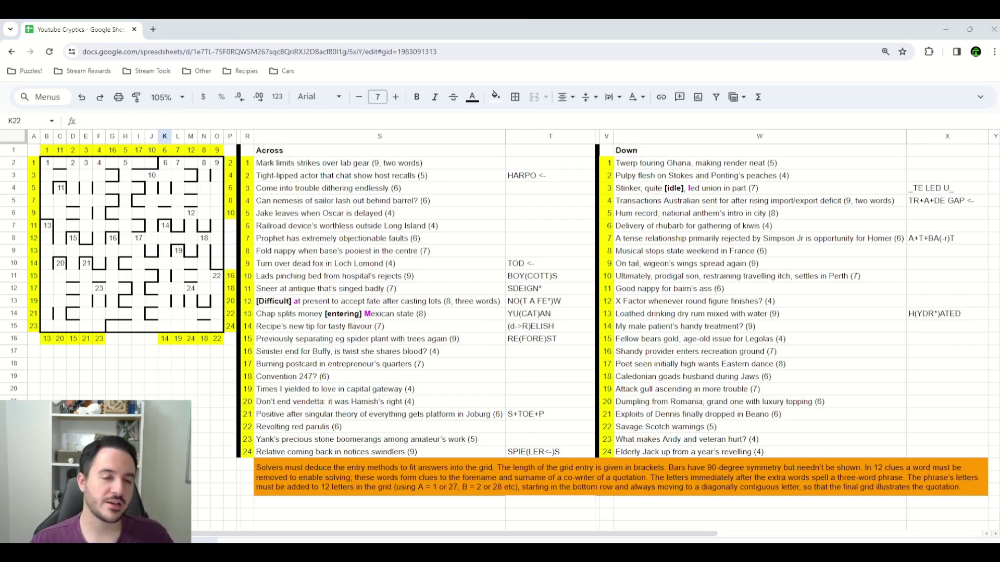
pyautogui.moveTo(138, 163); pyautogui.dragTo(151, 163)
pyautogui.click(191, 402)
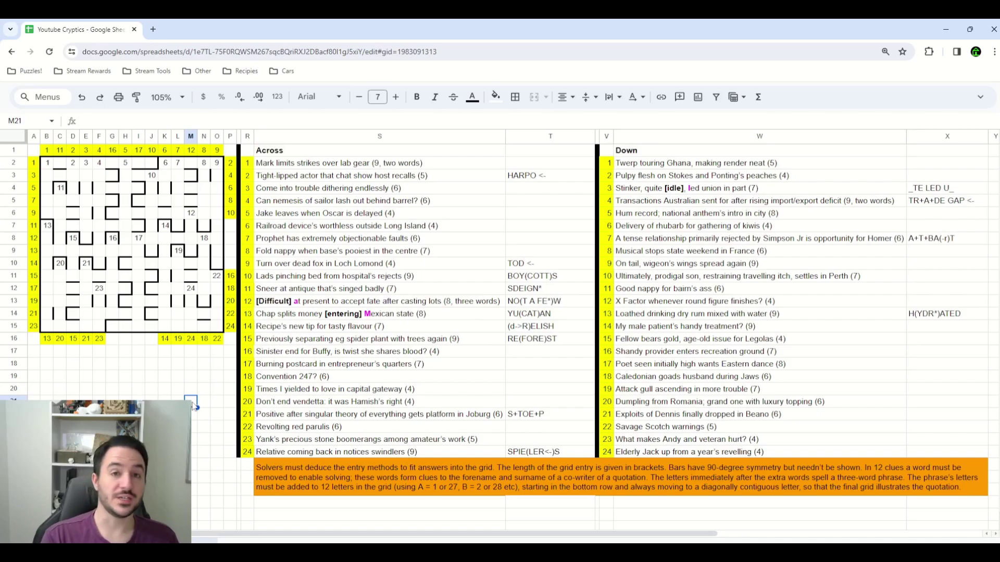
# Clear the clue numbers and highlights, then enter HARPO along the top row.
pyautogui.hotkey('ctrl', 'z')
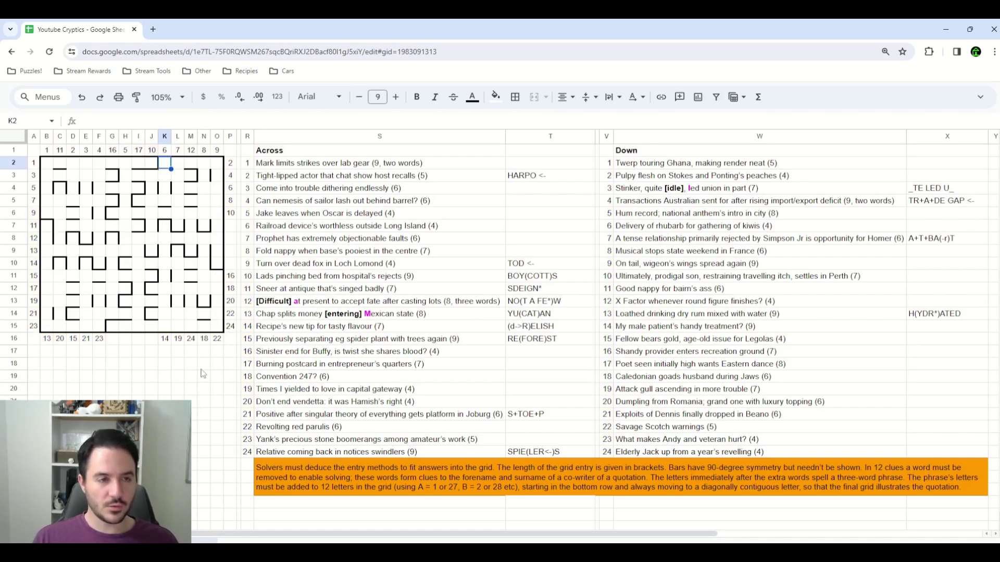
pyautogui.write('H')
pyautogui.press('Right')
pyautogui.write('A')
pyautogui.press('Right')
pyautogui.write('R')
pyautogui.press('Right')
pyautogui.write('P')
pyautogui.press('Right')
pyautogui.write('O')
pyautogui.press('Left')
# Shade the HARPO note in T3 yellow and check the TOD and YU(CAT)AN notes.
pyautogui.click(558, 179)
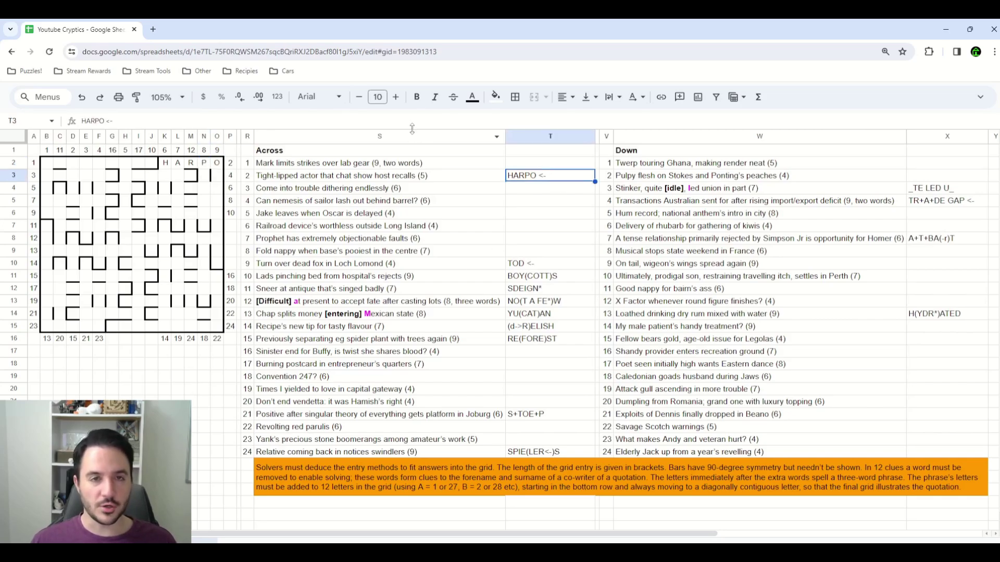
pyautogui.click(495, 97)
pyautogui.click(531, 151)
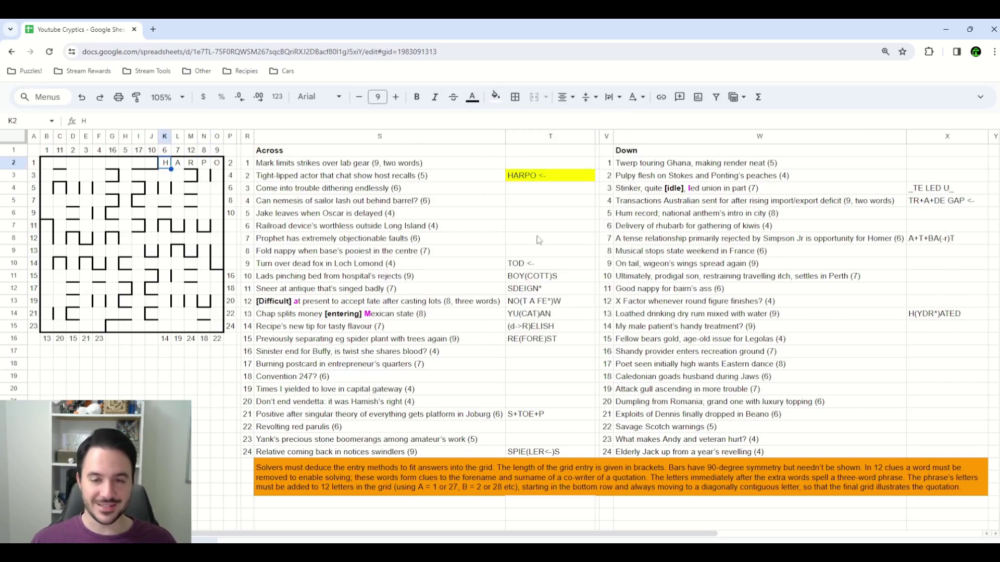
pyautogui.click(522, 265)
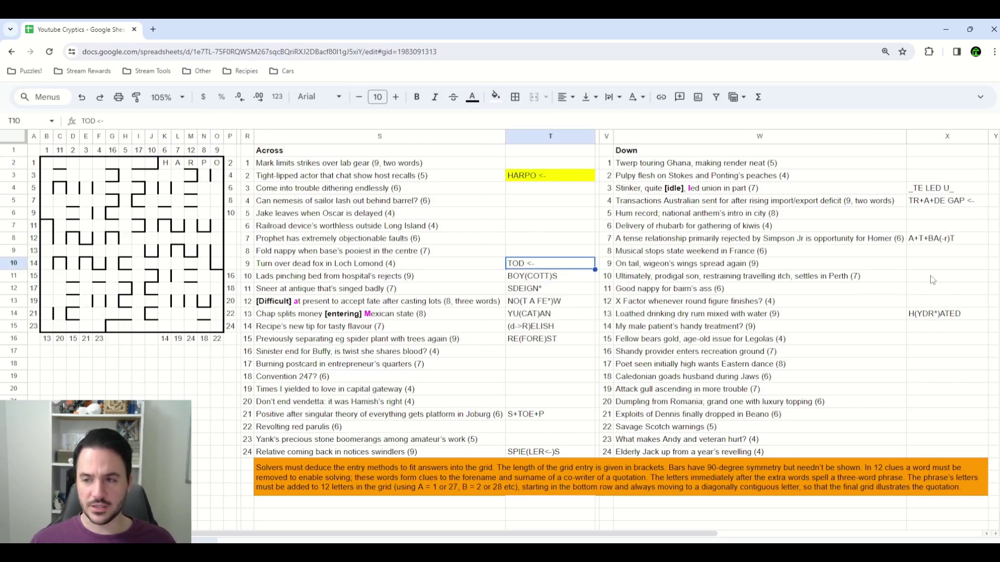
pyautogui.click(526, 318)
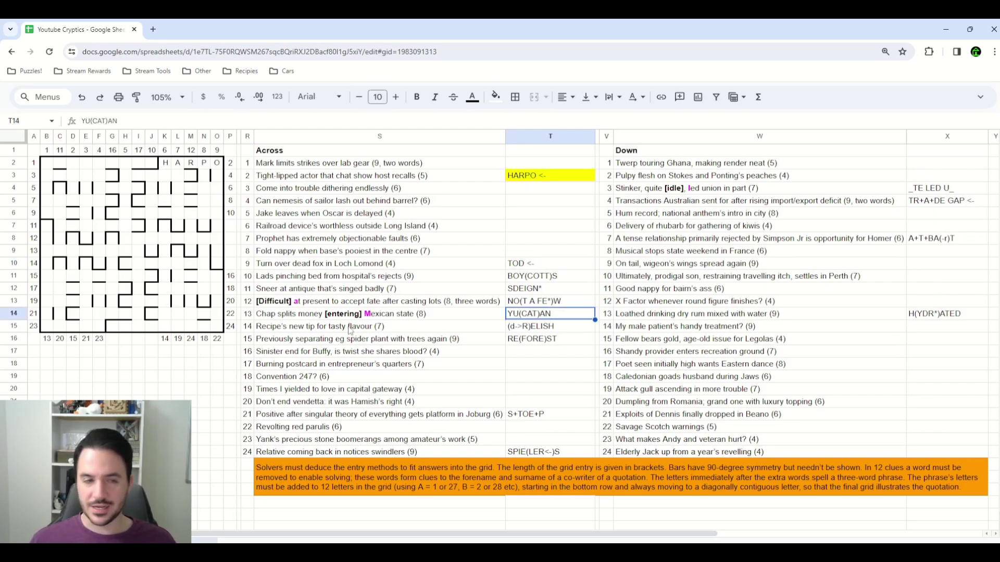
pyautogui.click(50, 240)
# Enter YDRATED down column B starting at square B9.
pyautogui.click(50, 251)
pyautogui.moveTo(47, 226); pyautogui.dragTo(58, 242)
pyautogui.click(49, 238)
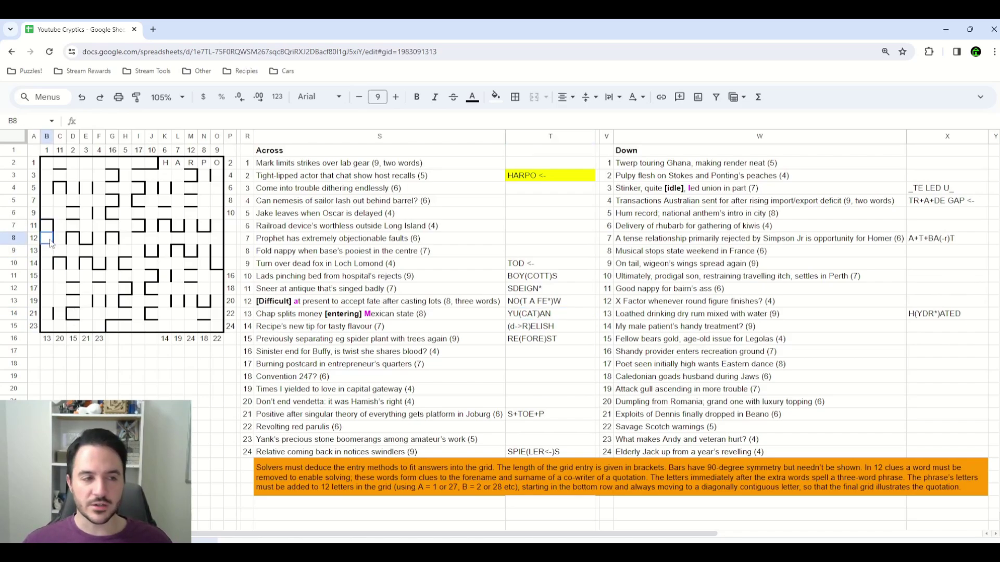
pyautogui.press('Up')
pyautogui.press('Up')
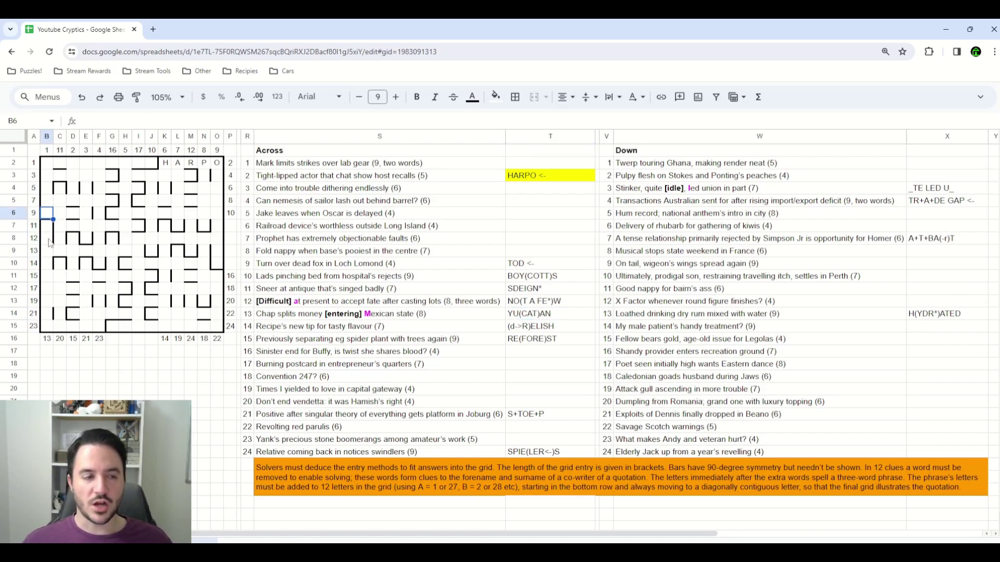
pyautogui.click(49, 240)
pyautogui.press('Up')
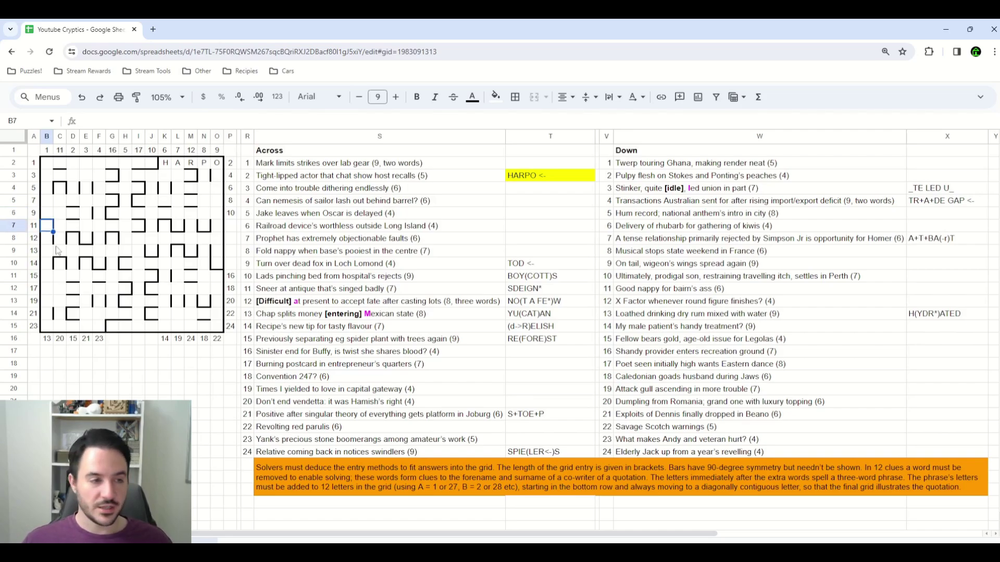
pyautogui.click(53, 254)
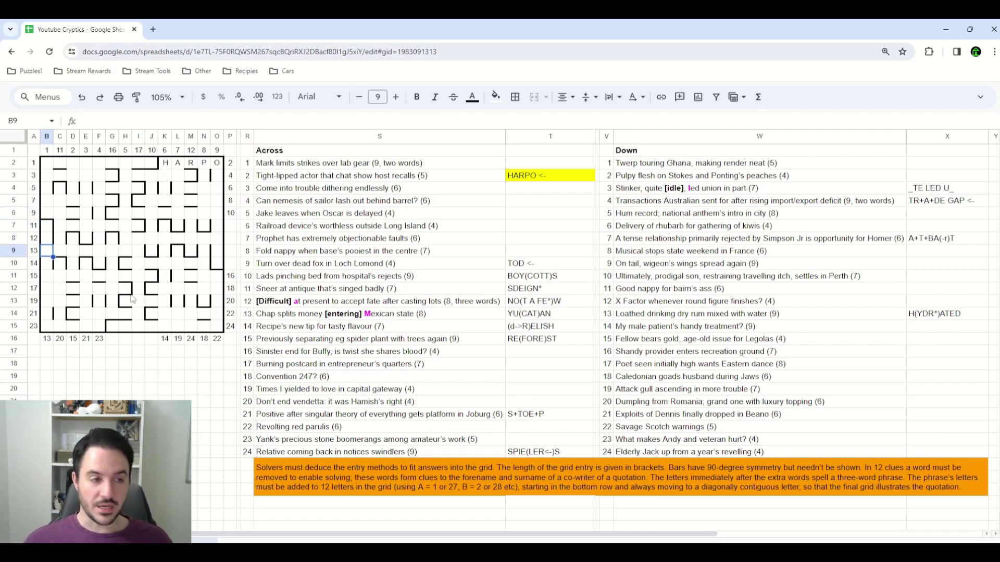
pyautogui.write('Y')
pyautogui.press('Return')
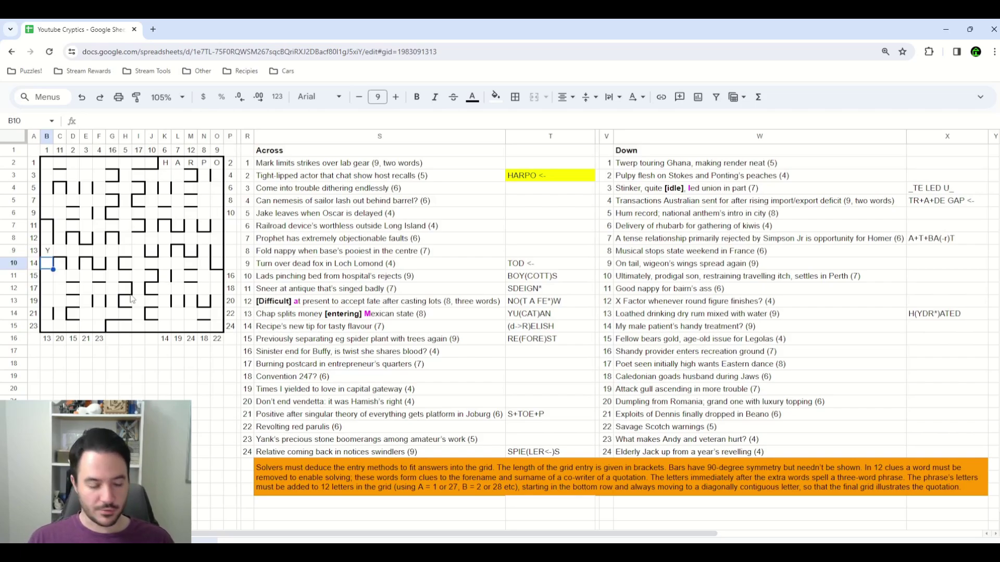
pyautogui.write('D R A T E D')
# Put U in square E8 after checking the SDEIGN* note in T12.
pyautogui.click(86, 225)
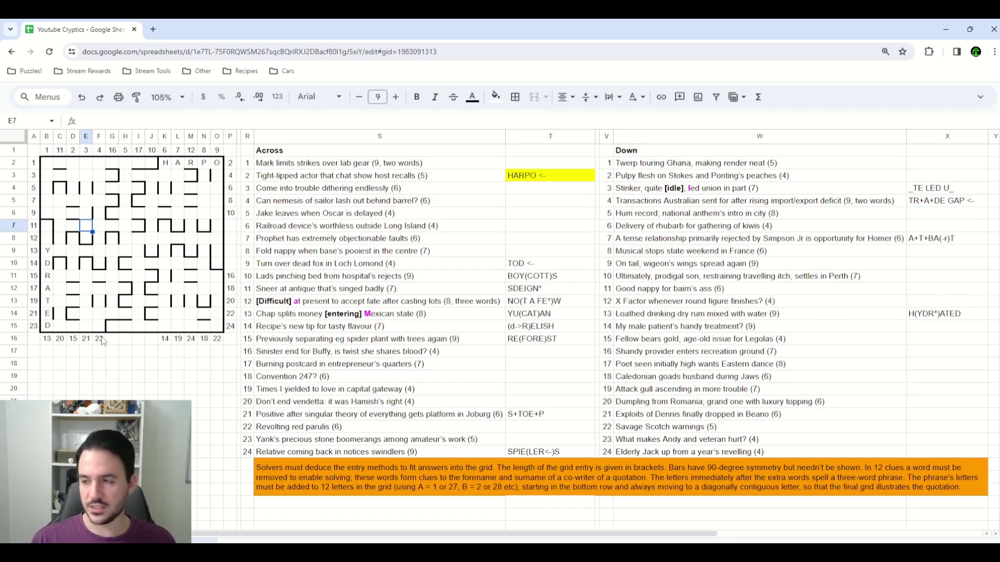
pyautogui.press('Up')
pyautogui.press('Up')
pyautogui.press('Up')
pyautogui.press('Up')
pyautogui.press('Up')
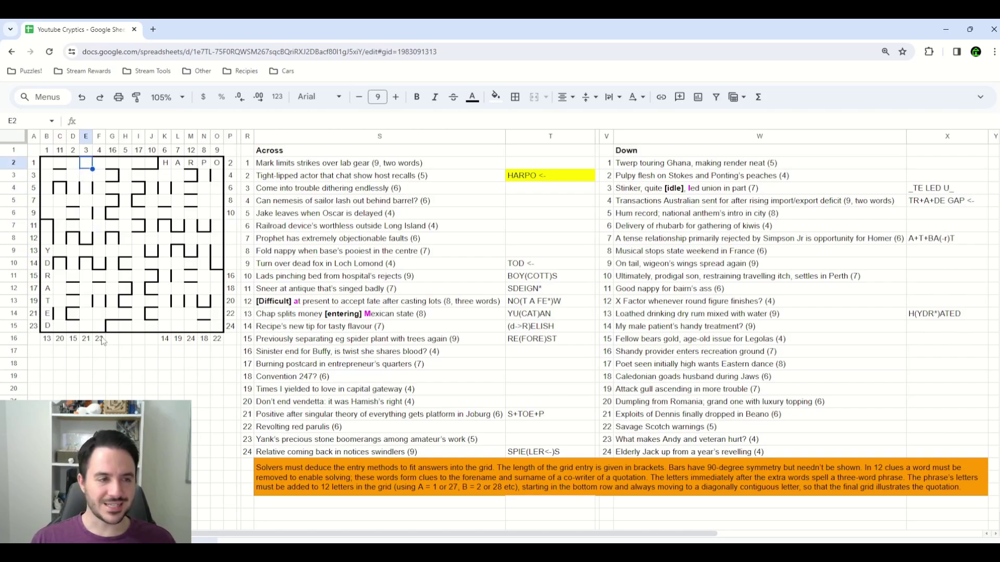
pyautogui.press('Down')
pyautogui.press('Down')
pyautogui.press('Down')
pyautogui.press('Down')
pyautogui.press('Down')
pyautogui.press('Down')
pyautogui.press('Up')
pyautogui.press('Up')
pyautogui.press('Up')
pyautogui.press('Down')
pyautogui.press('Down')
pyautogui.click(511, 292)
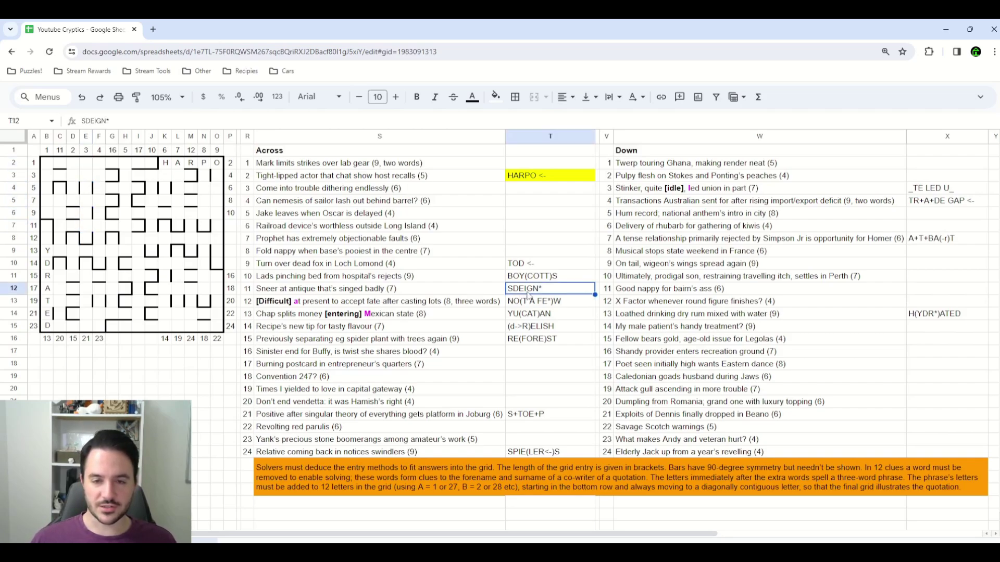
pyautogui.click(86, 228)
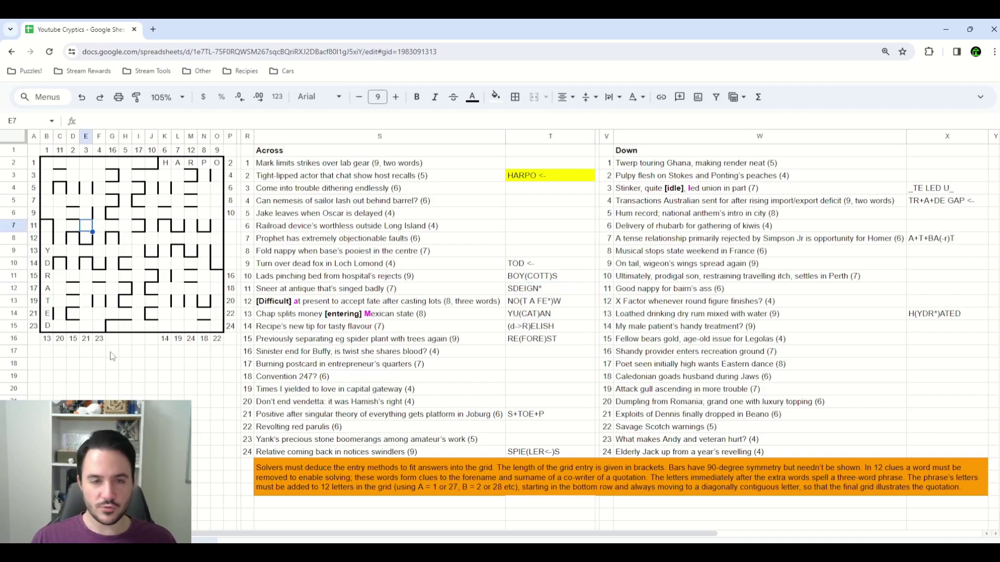
pyautogui.press('Down')
pyautogui.write('U')
pyautogui.press('Up')
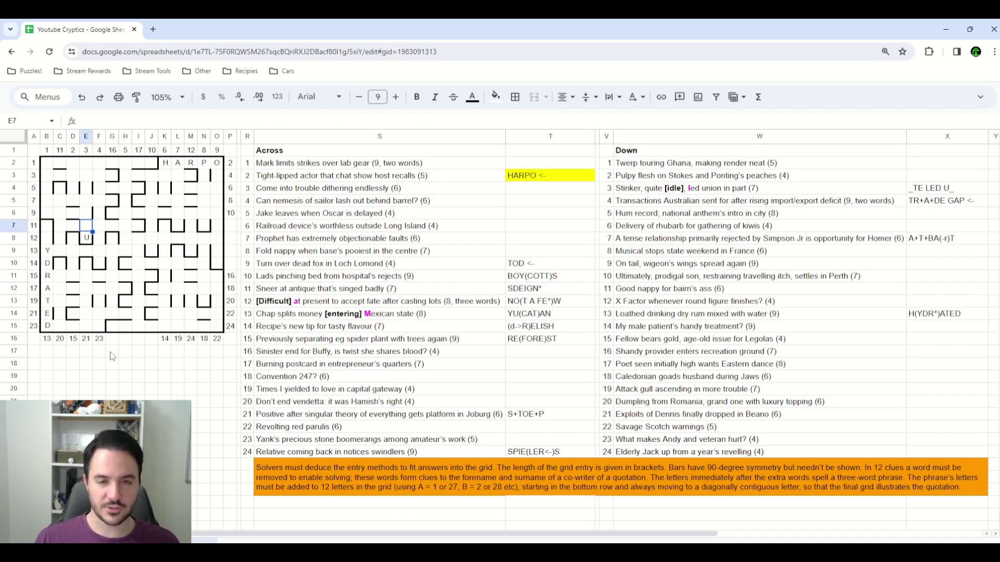
# Move from E7 over to column F and up to square F4.
pyautogui.press('Up')
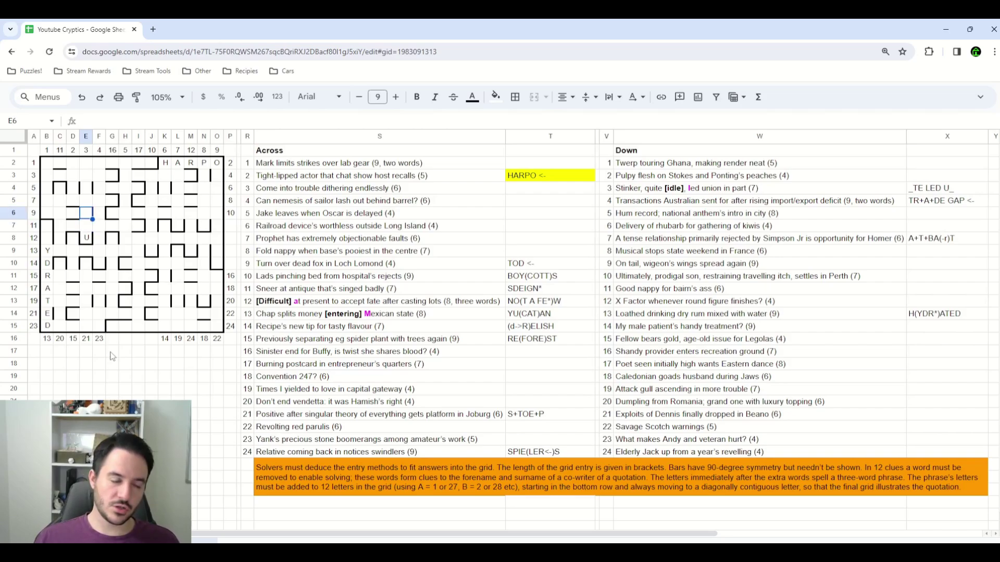
pyautogui.press('Down')
pyautogui.press('Right')
pyautogui.press('Up')
pyautogui.press('Up')
pyautogui.press('Up')
pyautogui.press('Up')
pyautogui.press('Up')
pyautogui.press('Down')
pyautogui.press('Down')
pyautogui.press('Down')
pyautogui.press('Down')
pyautogui.press('Down')
pyautogui.press('Down')
pyautogui.press('Down')
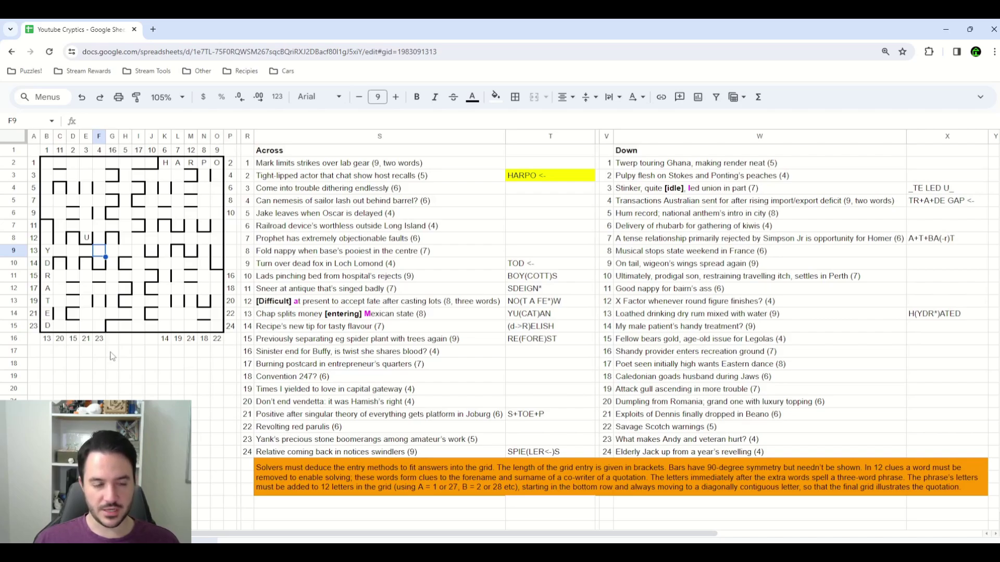
# Enter A in F9, P in F10, and TAN along row 9 to form ATAN.
pyautogui.write('A')
pyautogui.press('Return')
pyautogui.write('P')
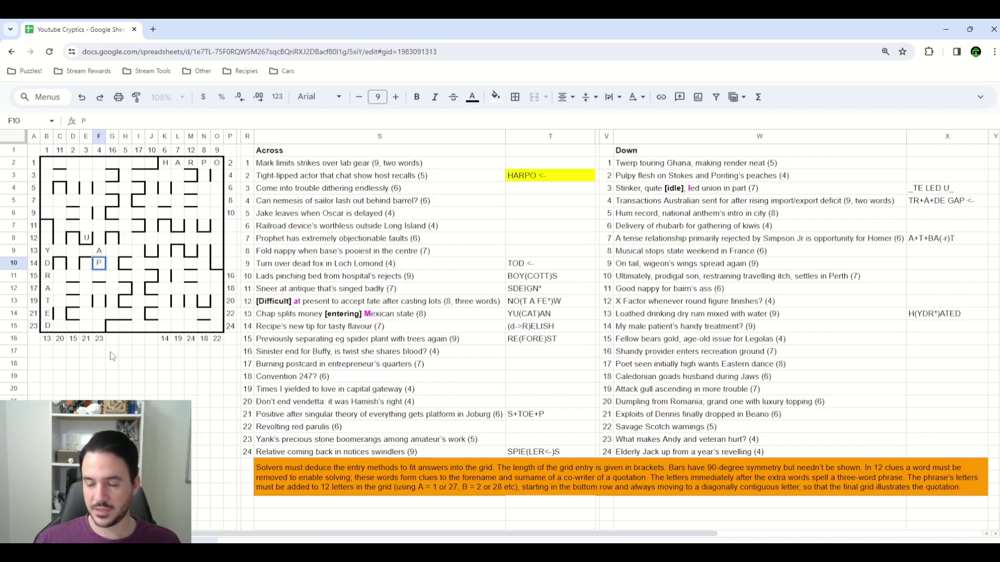
pyautogui.press('Up')
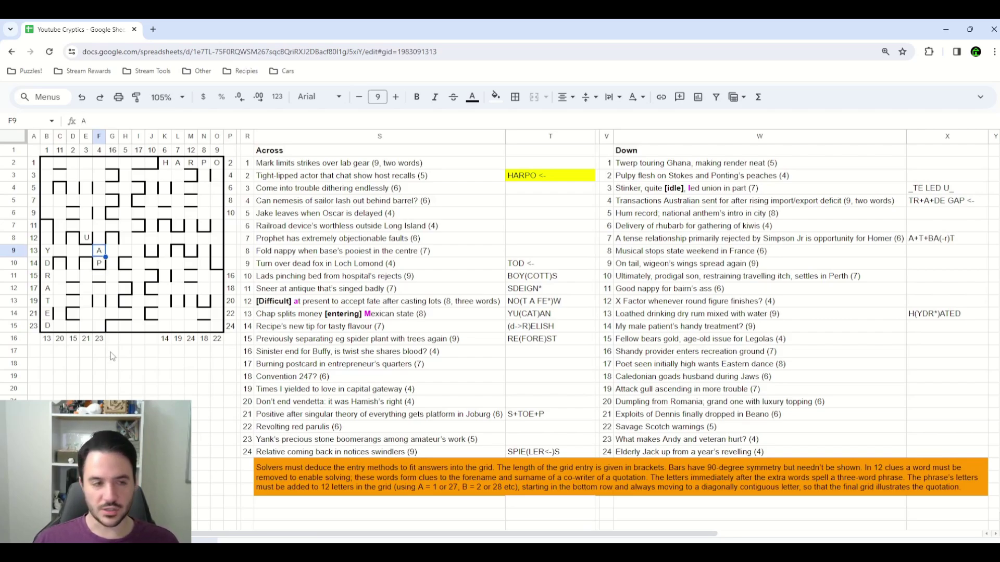
pyautogui.press('Right')
pyautogui.write('T')
pyautogui.press('Right')
pyautogui.write('A')
pyautogui.press('Right')
pyautogui.write('N')
pyautogui.press('Left')
pyautogui.press('Left')
pyautogui.press('Left')
pyautogui.press('Left')
pyautogui.press('Left')
pyautogui.press('Left')
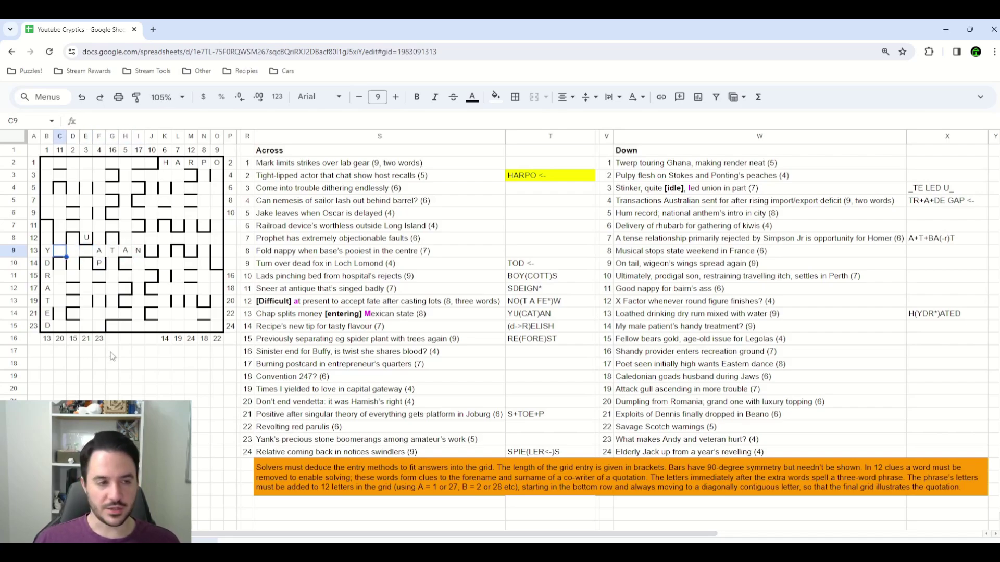
# Put G in square F8 below the U.
pyautogui.press('Right')
pyautogui.press('Right')
pyautogui.press('Left')
pyautogui.press('Left')
pyautogui.press('Left')
pyautogui.press('Right')
pyautogui.press('Right')
pyautogui.press('Right')
pyautogui.press('Right')
pyautogui.press('Up')
pyautogui.press('Up')
pyautogui.press('Left')
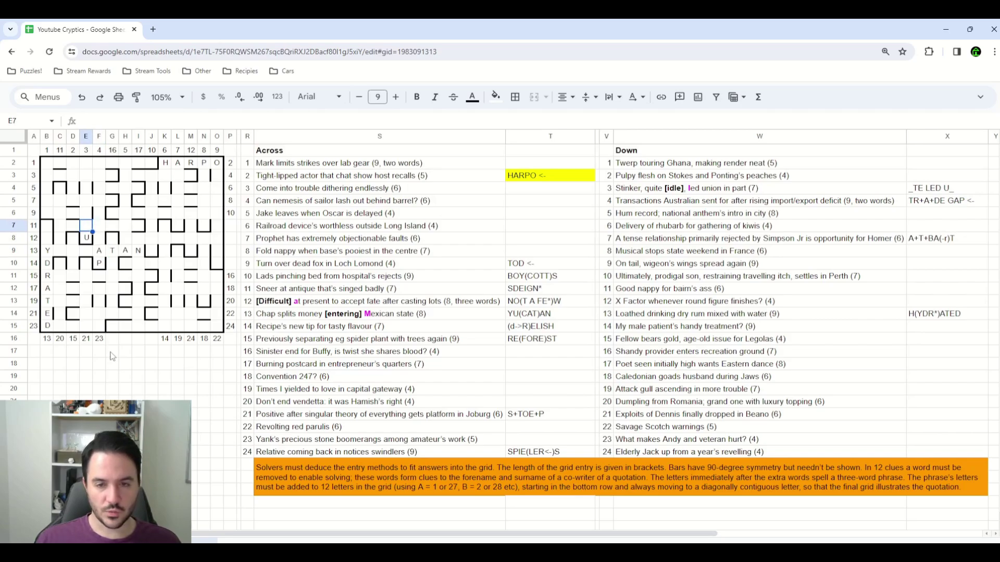
pyautogui.press('Right')
pyautogui.press('Down')
pyautogui.press('Up')
pyautogui.press('Down')
pyautogui.write('G')
pyautogui.press('Up')
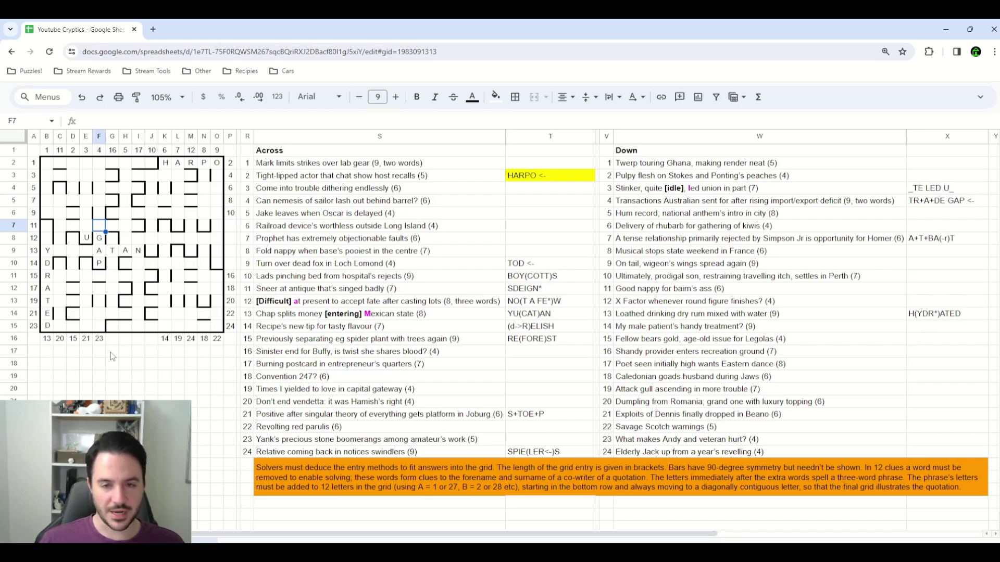
# Type E, I, G, N across row 7 so it reads EIGN.
pyautogui.write('E')
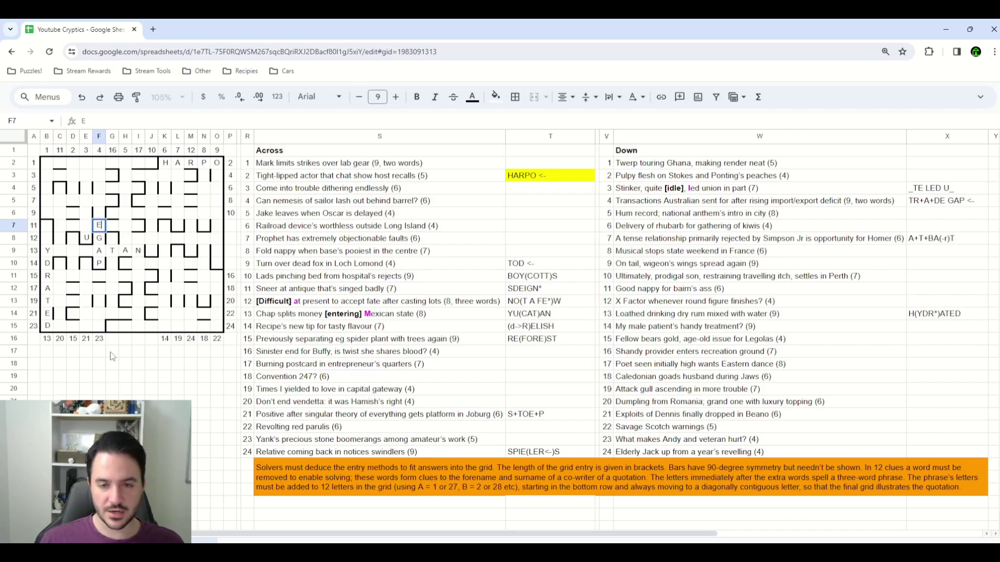
pyautogui.press('Right')
pyautogui.write('I')
pyautogui.press('Right')
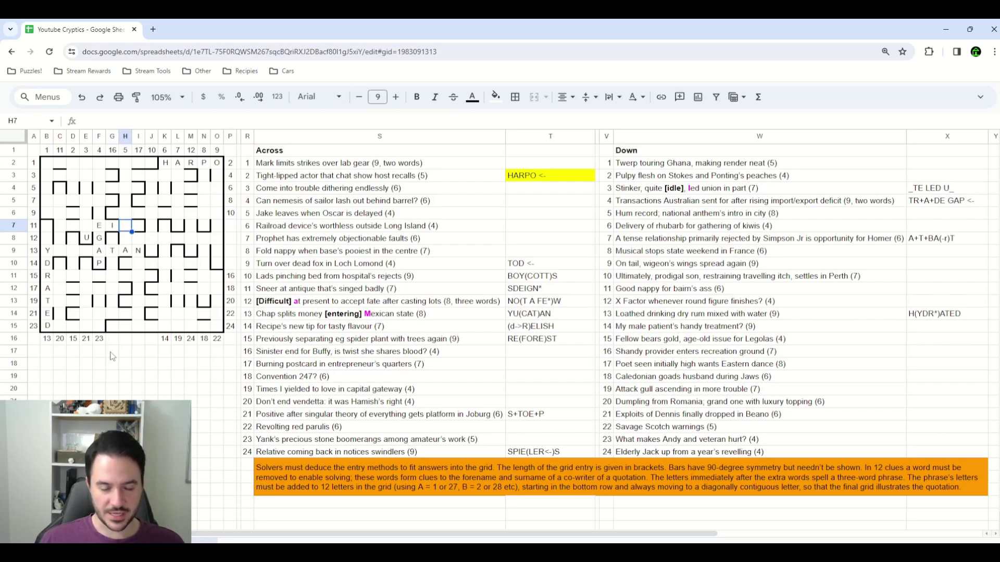
pyautogui.write('G')
pyautogui.press('Right')
pyautogui.write('N')
pyautogui.press('Left')
pyautogui.press('Left')
pyautogui.press('Left')
pyautogui.press('Left')
pyautogui.press('Left')
pyautogui.press('Left')
pyautogui.press('Down')
pyautogui.press('Down')
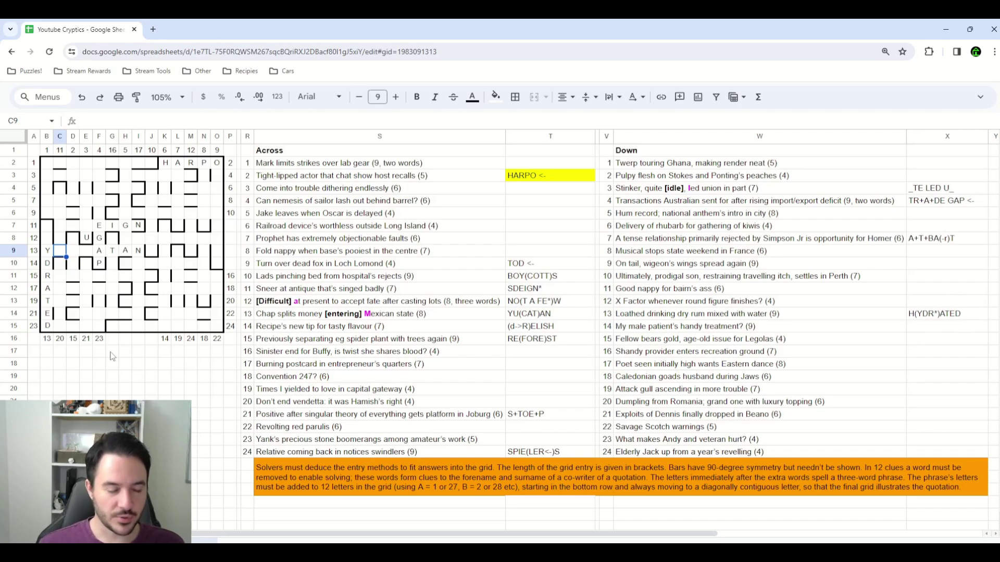
# Enter u, uc and c into grid cells C9, D9 and E9.
pyautogui.write('u')
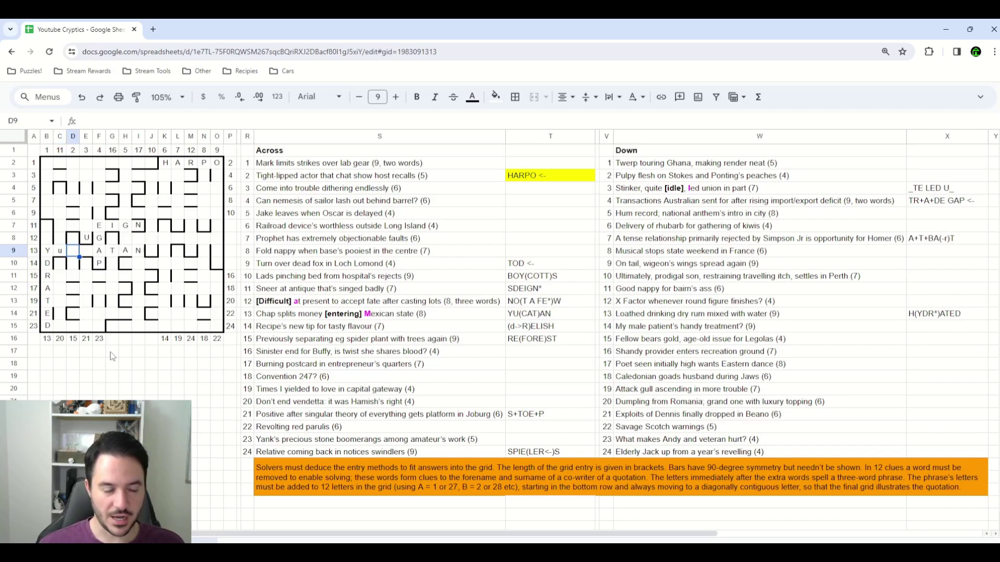
pyautogui.press('Tab')
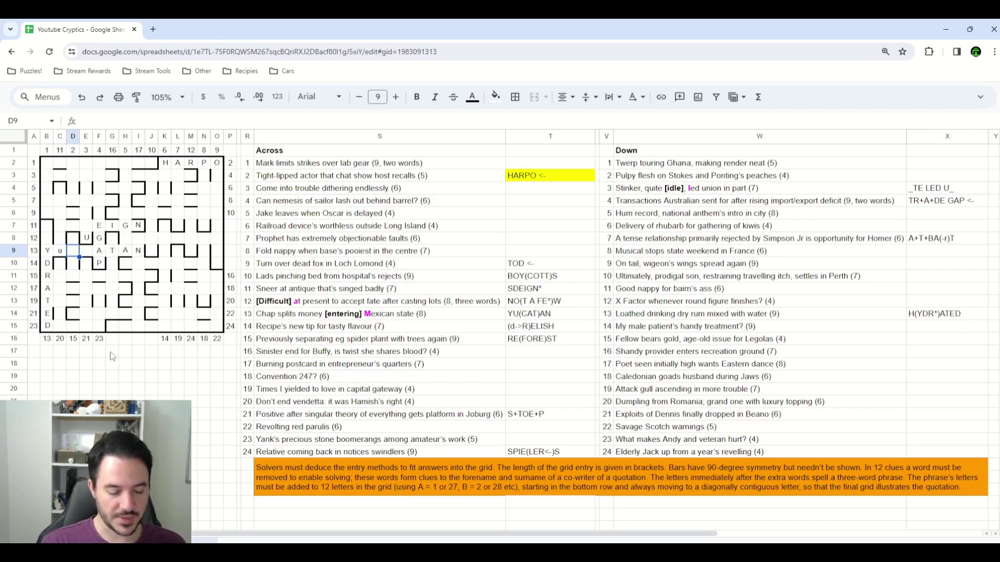
pyautogui.write('uc')
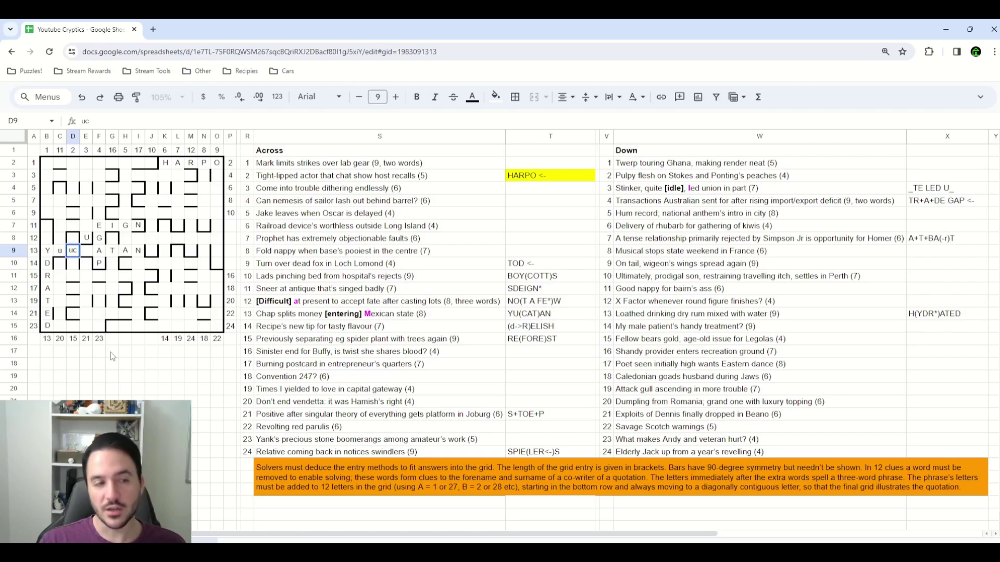
pyautogui.press('Tab')
pyautogui.write('c')
pyautogui.press('Left')
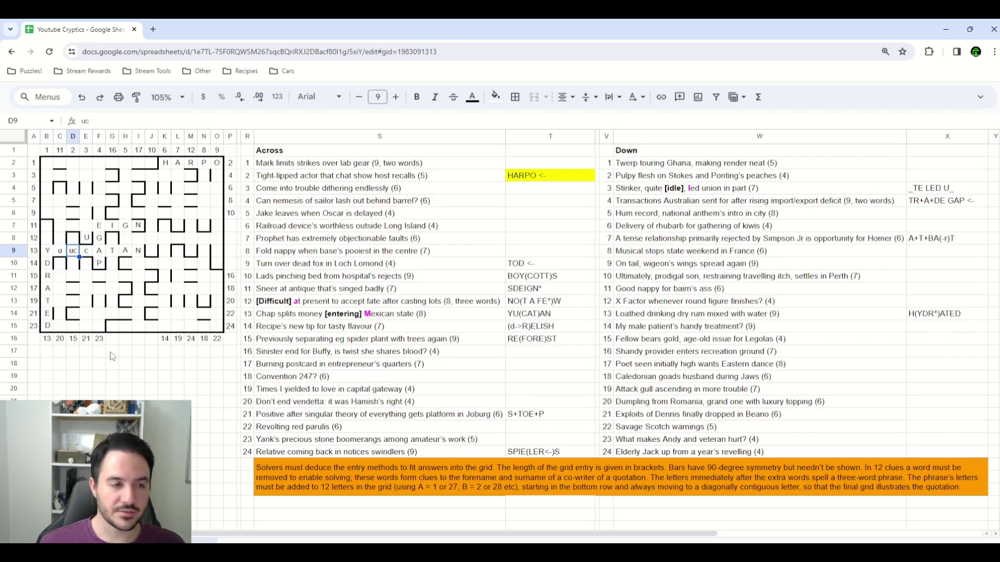
pyautogui.press('Up')
pyautogui.press('Down')
pyautogui.press('Down')
pyautogui.press('Down')
pyautogui.press('Up')
pyautogui.press('Up')
pyautogui.press('Up')
pyautogui.press('Up')
pyautogui.press('Up')
pyautogui.press('Down')
pyautogui.press('Down')
pyautogui.press('Down')
pyautogui.press('Down')
pyautogui.press('Up')
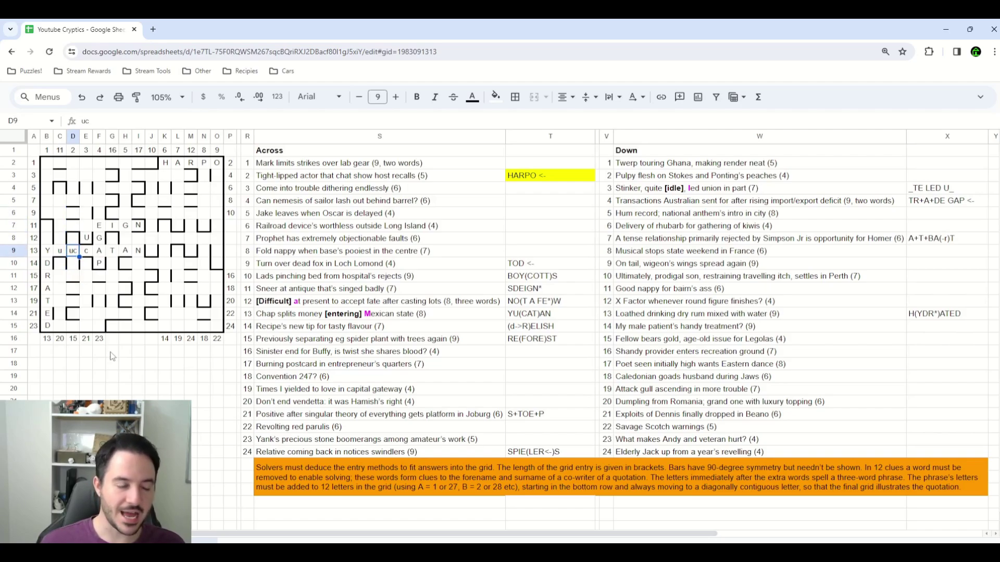
# Review the column H letters, the clue 5 down note and the MAN I CURE note.
pyautogui.click(125, 151)
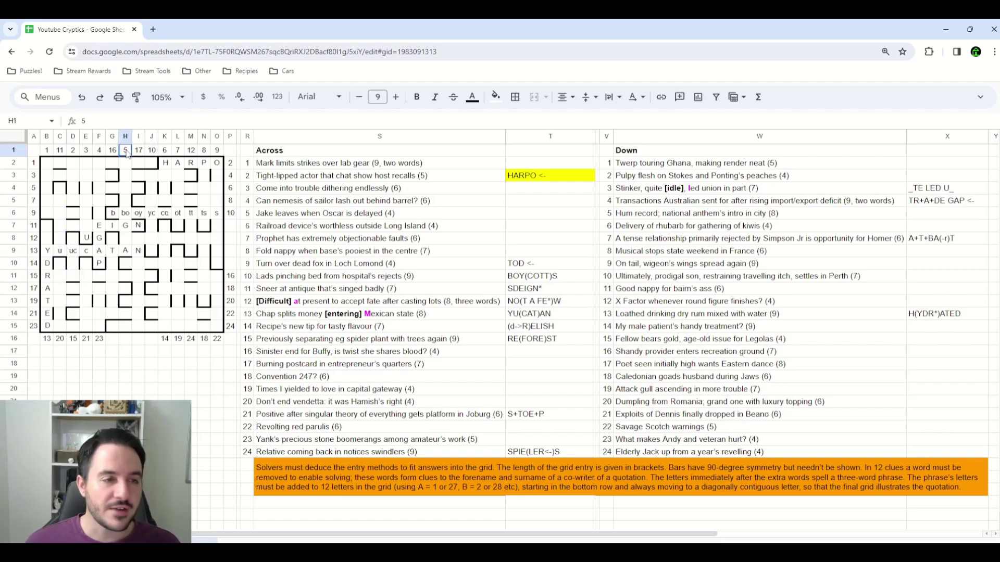
pyautogui.click(128, 252)
pyautogui.keyDown('ctrl'); pyautogui.click(125, 226); pyautogui.keyUp('ctrl')
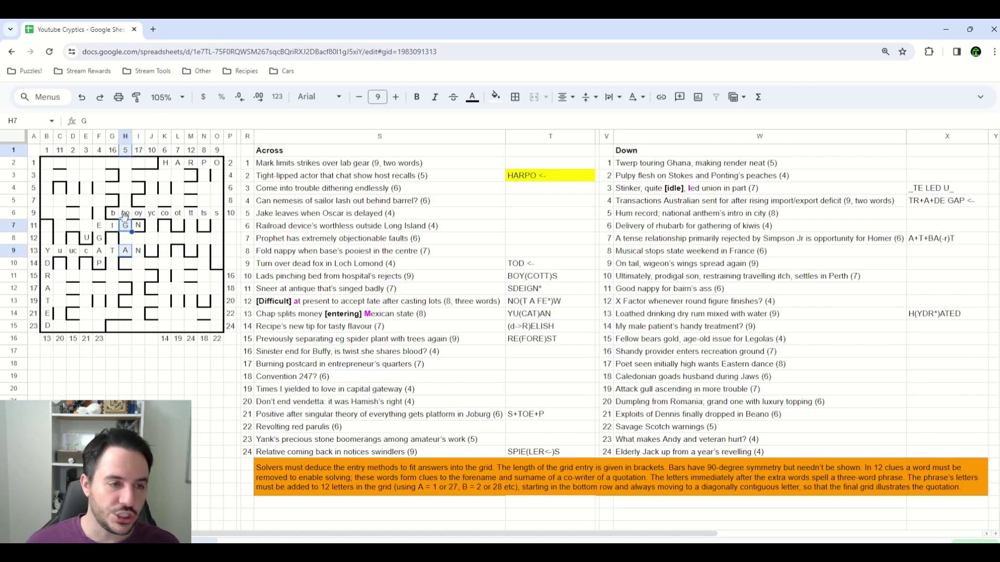
pyautogui.moveTo(125, 216); pyautogui.dragTo(126, 221)
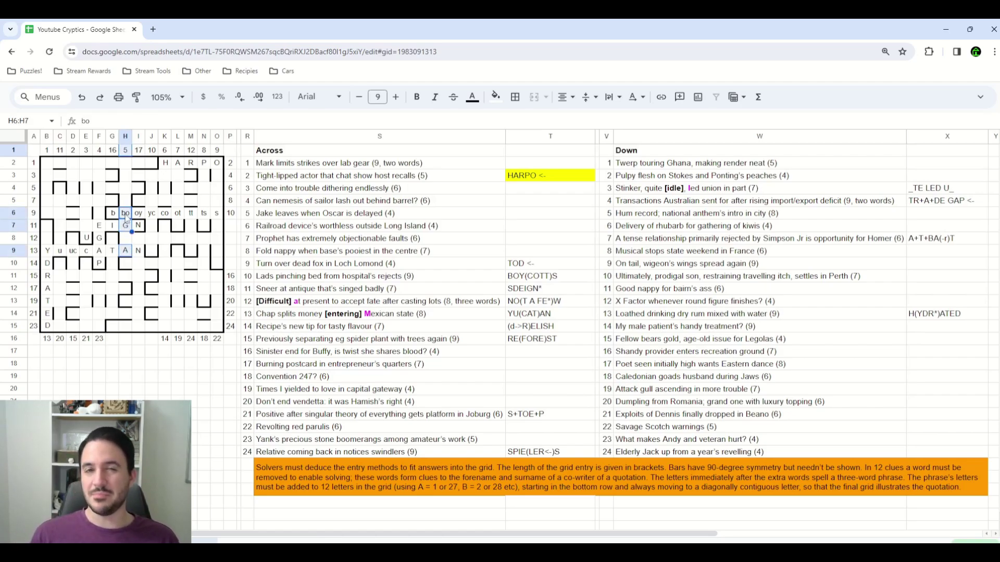
pyautogui.click(936, 214)
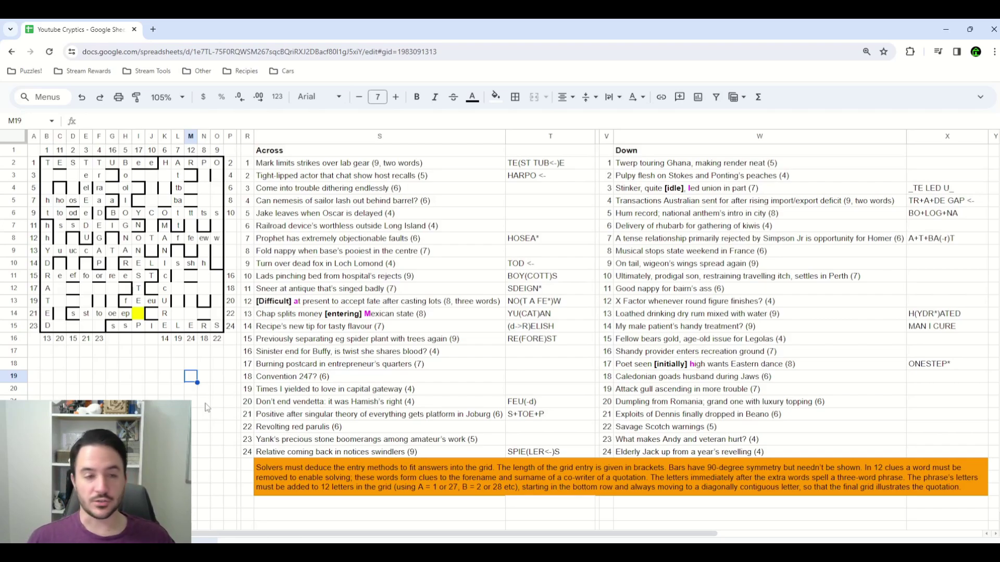
pyautogui.click(923, 327)
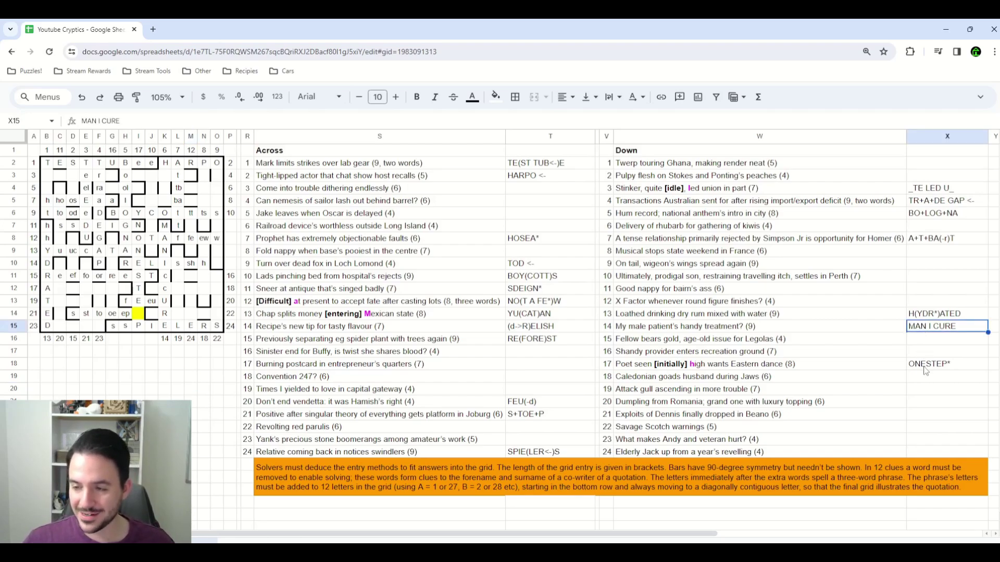
pyautogui.moveTo(139, 238); pyautogui.dragTo(169, 337)
pyautogui.click(163, 373)
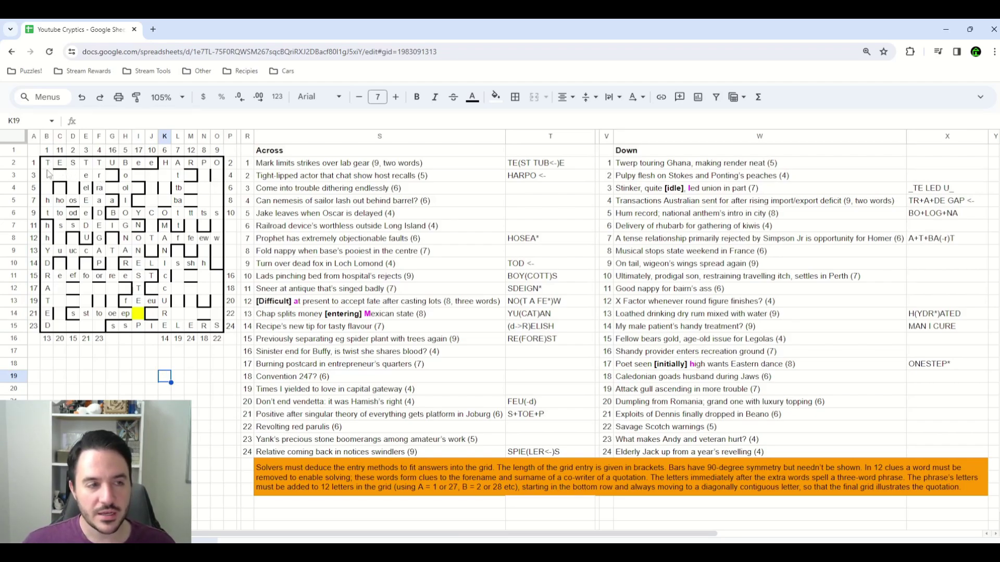
# Check the TESTTUBee entry, the h and s cells, and yellow I14 against C9.
pyautogui.moveTo(48, 164); pyautogui.dragTo(151, 170)
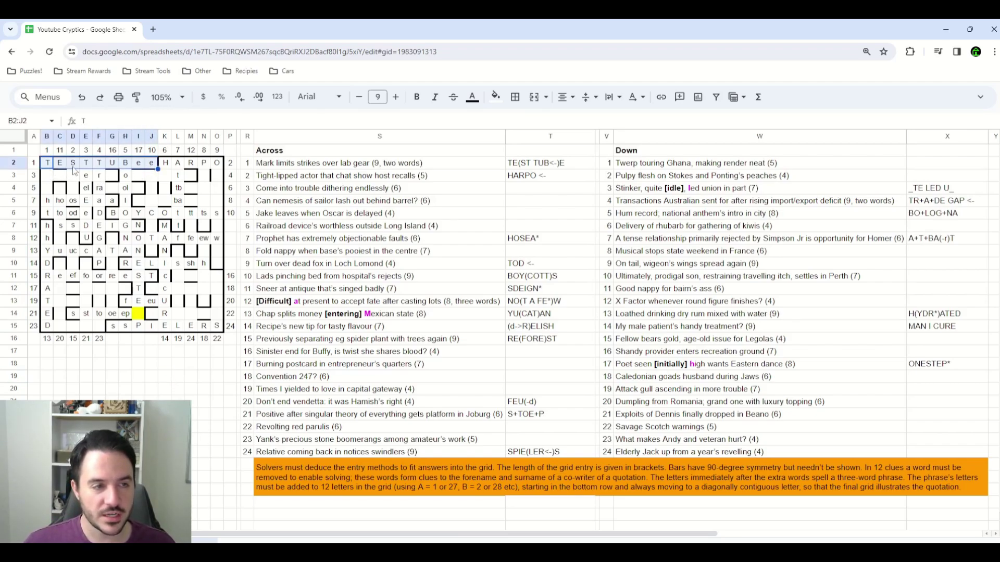
pyautogui.click(138, 164)
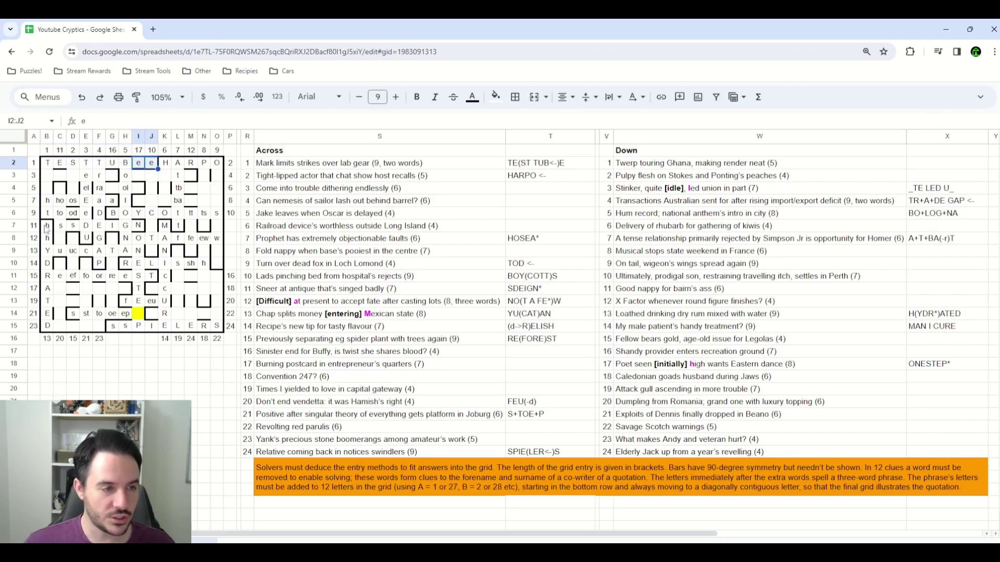
pyautogui.moveTo(47, 226); pyautogui.dragTo(48, 238)
pyautogui.moveTo(115, 328); pyautogui.dragTo(125, 332)
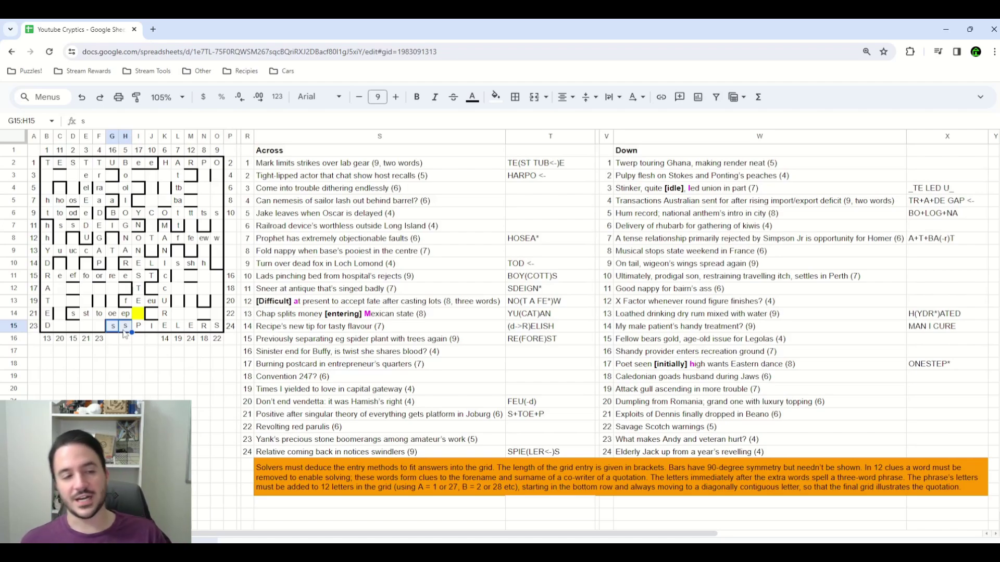
pyautogui.click(139, 316)
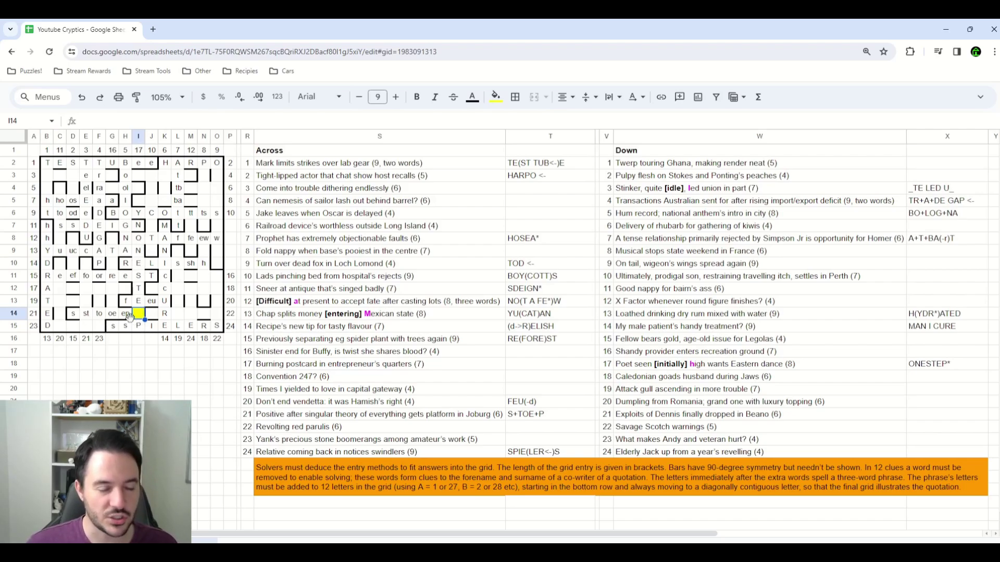
pyautogui.click(60, 250)
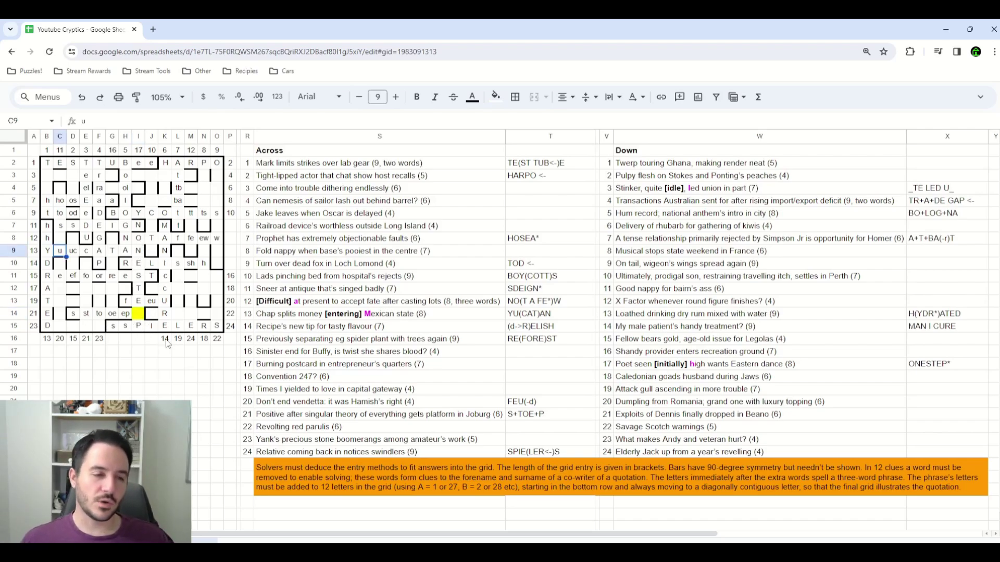
pyautogui.click(141, 316)
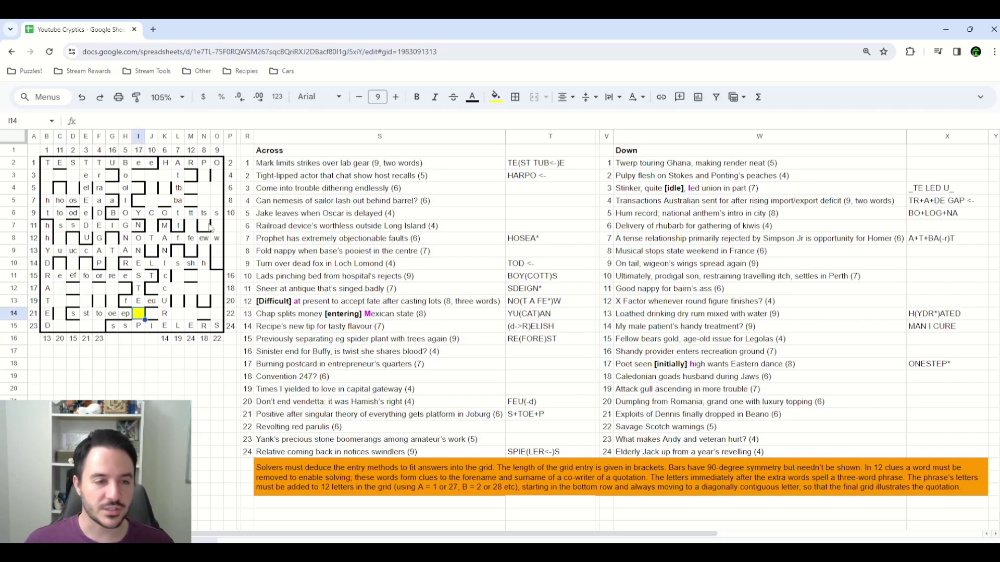
pyautogui.click(61, 252)
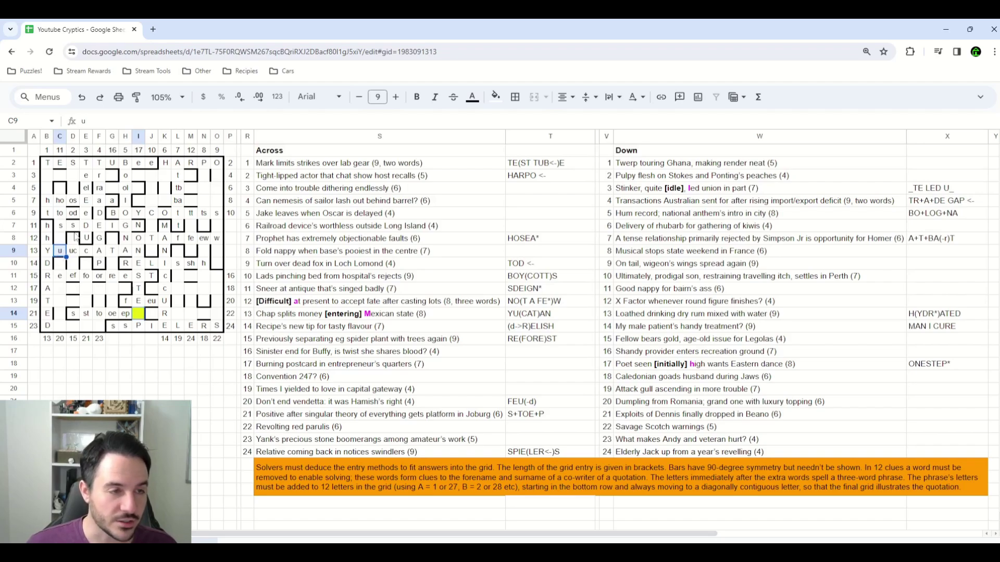
# Shade the u in C9, o in H3 and ew in N8 yellow.
pyautogui.keyDown('ctrl'); pyautogui.click(128, 177); pyautogui.keyUp('ctrl')
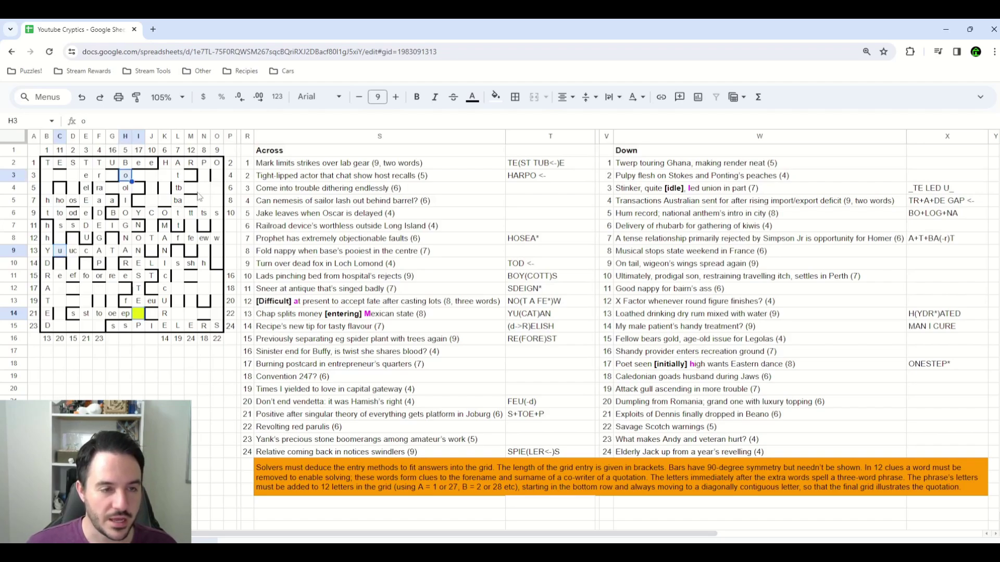
pyautogui.keyDown('ctrl'); pyautogui.click(203, 239); pyautogui.keyUp('ctrl')
pyautogui.hotkey('ctrl', 'y')
pyautogui.click(151, 364)
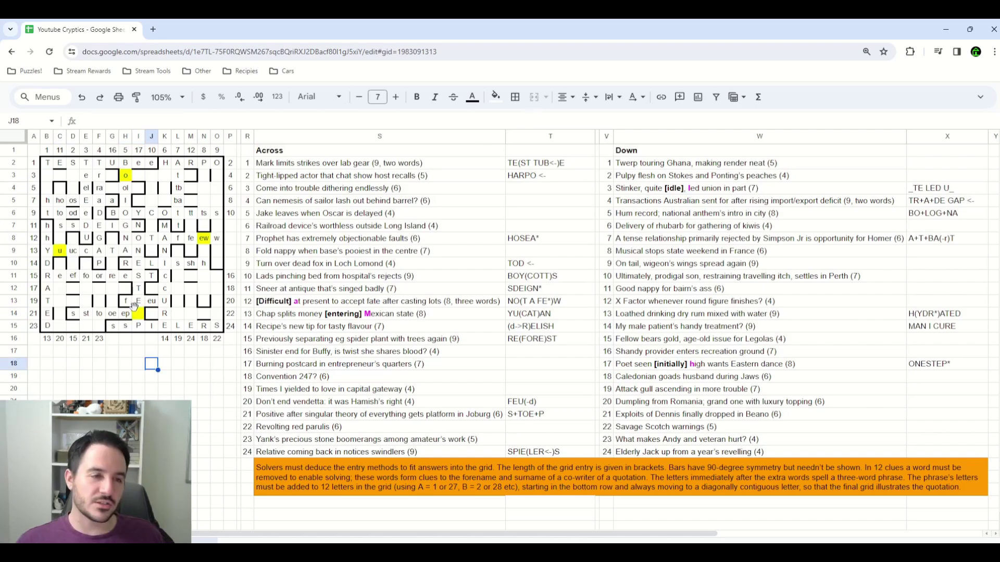
# Review the yellow u, o and ew cells and the NOT letters in row 8.
pyautogui.click(63, 253)
pyautogui.click(126, 179)
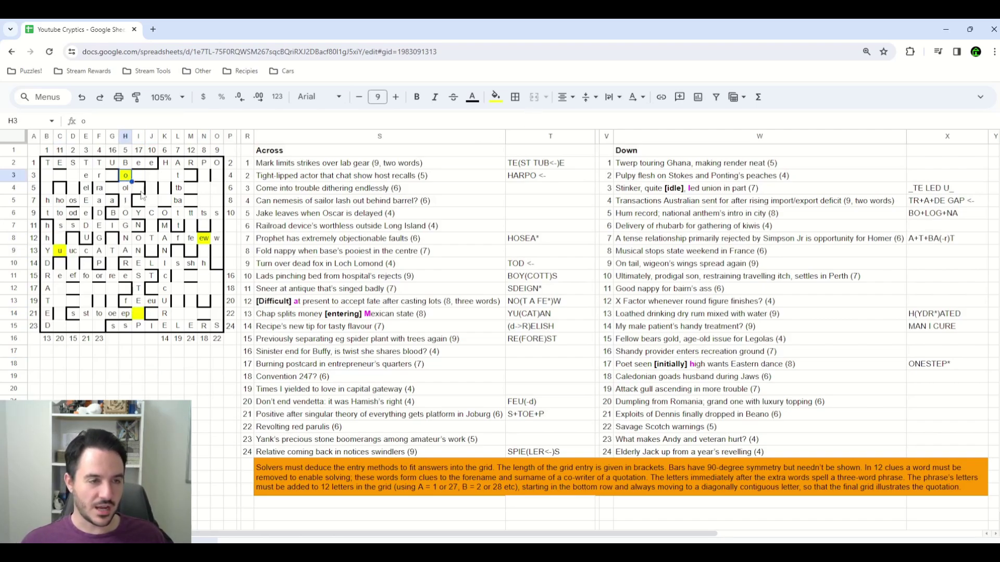
pyautogui.click(209, 240)
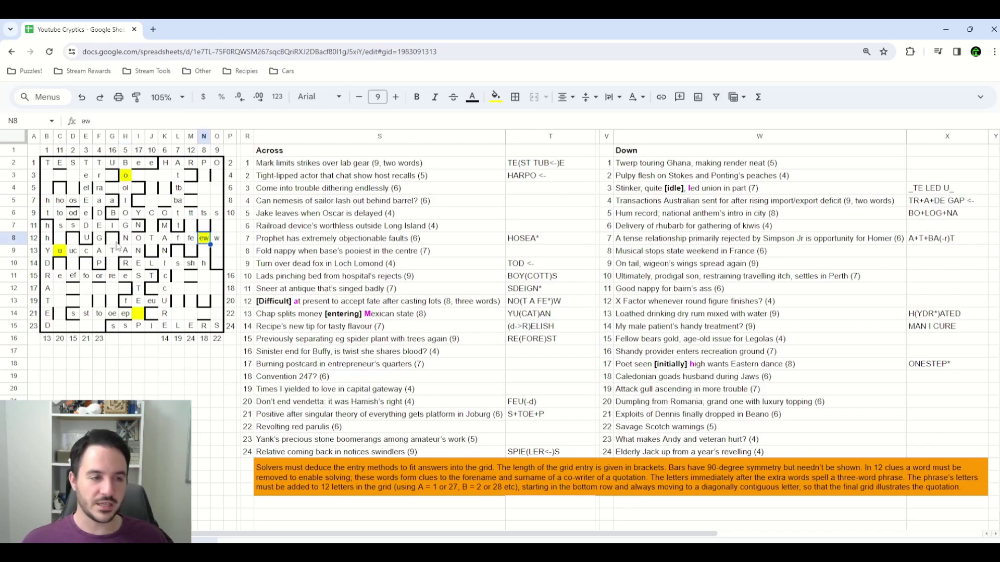
pyautogui.moveTo(99, 251); pyautogui.dragTo(125, 238)
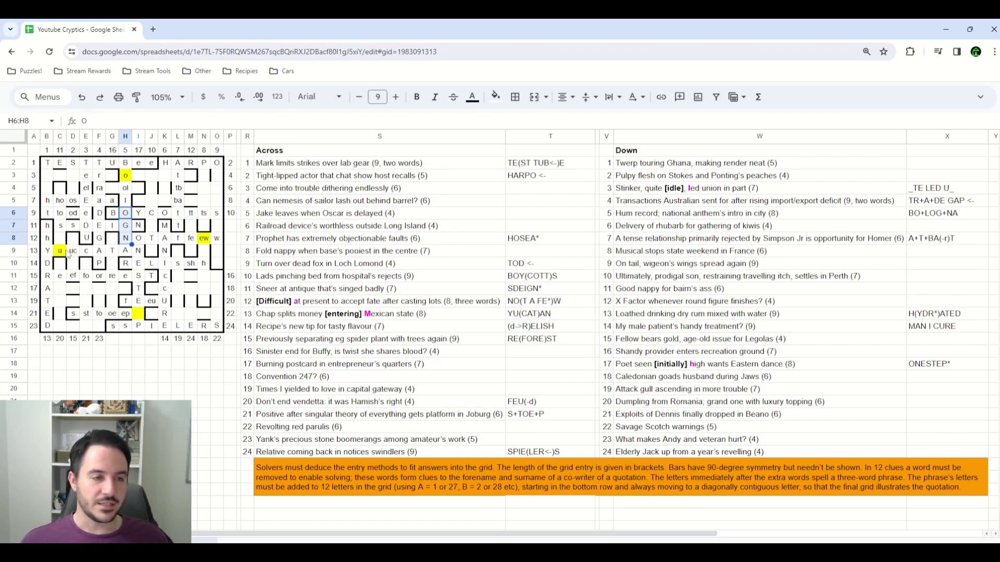
pyautogui.click(126, 177)
pyautogui.click(205, 239)
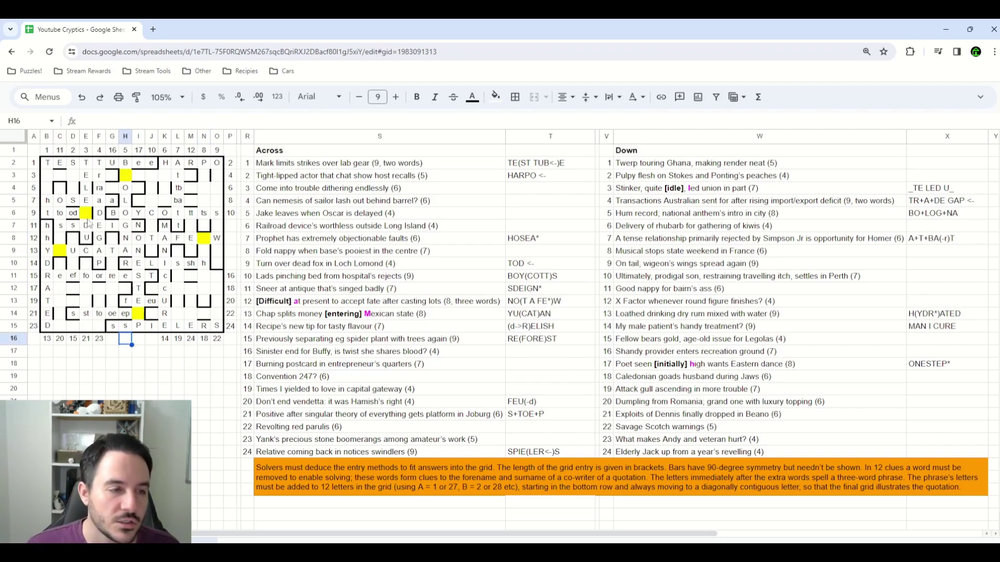
pyautogui.click(88, 217)
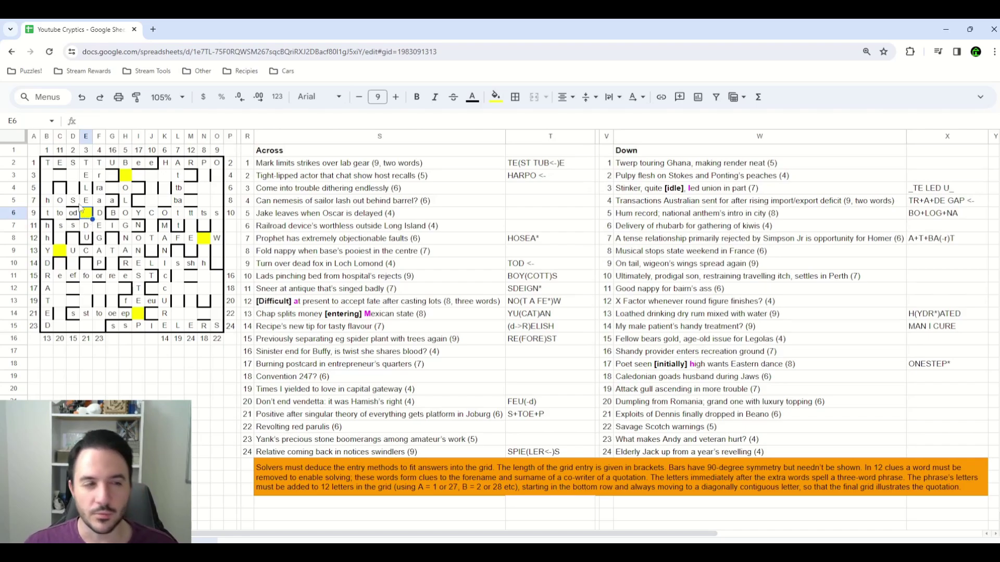
pyautogui.moveTo(86, 164); pyautogui.dragTo(86, 202)
pyautogui.click(87, 237)
pyautogui.click(86, 214)
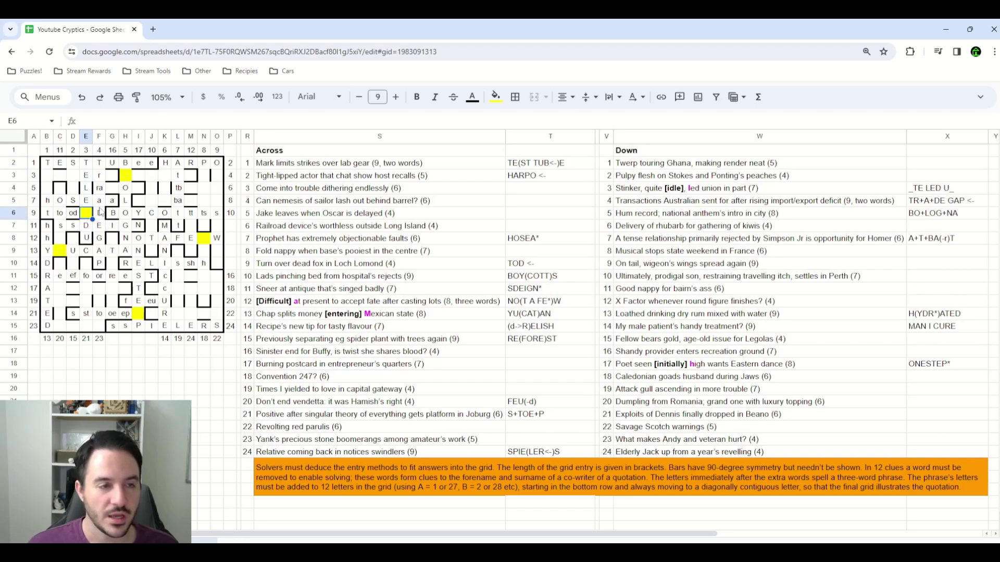
pyautogui.keyDown('ctrl'); pyautogui.click(165, 202); pyautogui.keyUp('ctrl')
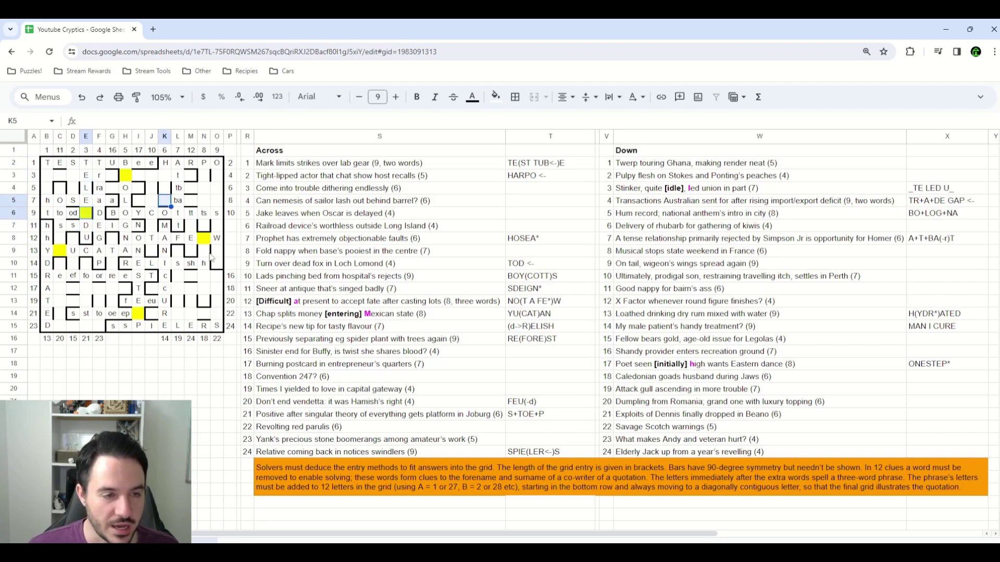
pyautogui.keyDown('ctrl'); pyautogui.click(177, 276); pyautogui.keyUp('ctrl')
pyautogui.keyDown('ctrl'); pyautogui.click(99, 288); pyautogui.keyUp('ctrl')
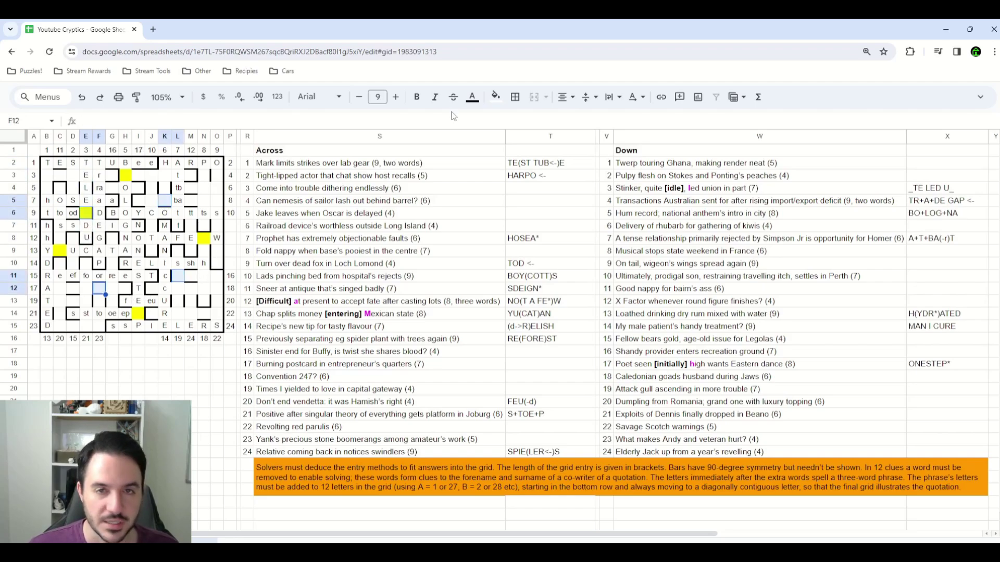
pyautogui.click(495, 96)
pyautogui.click(538, 151)
pyautogui.click(151, 363)
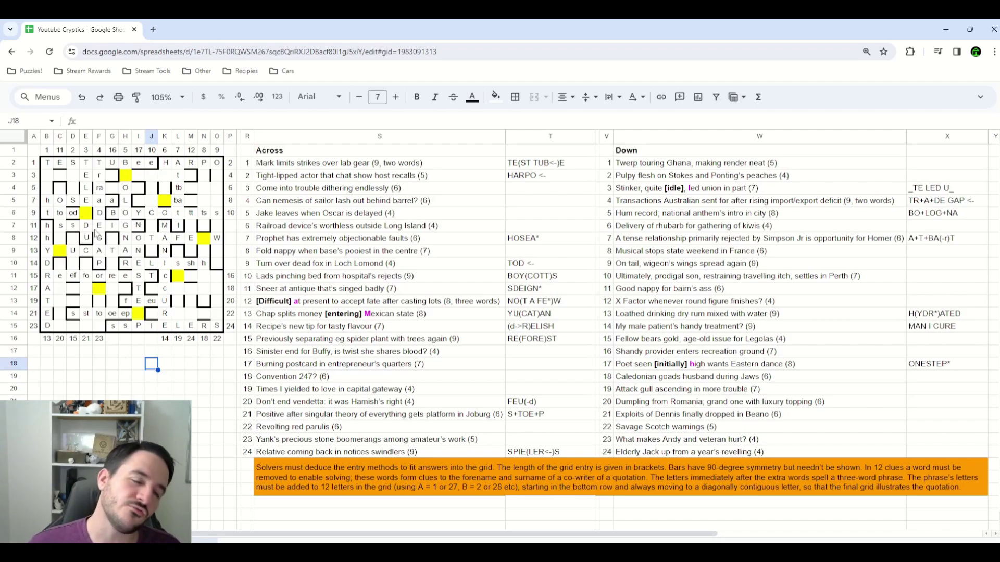
pyautogui.click(98, 204)
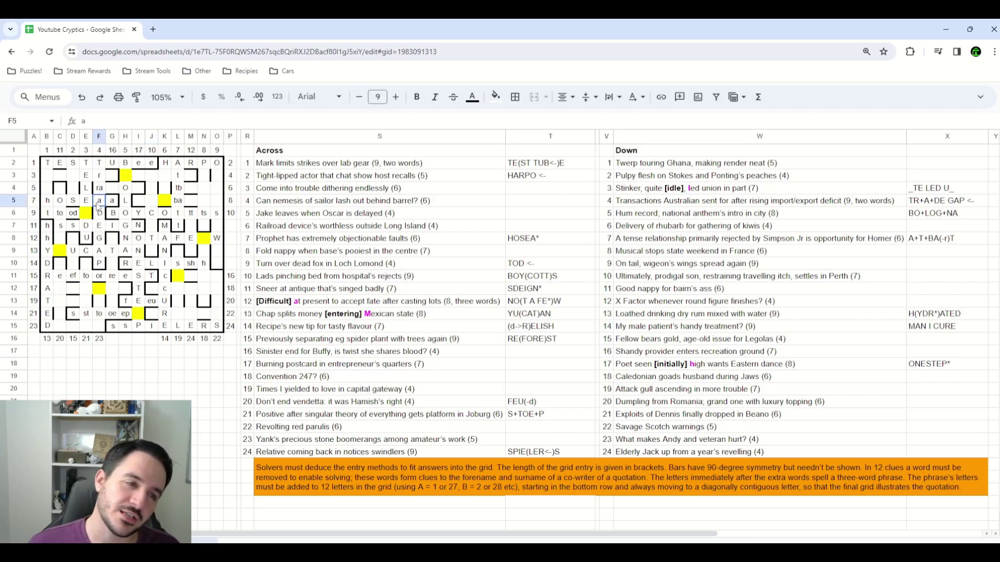
pyautogui.press('Down')
pyautogui.press('Left')
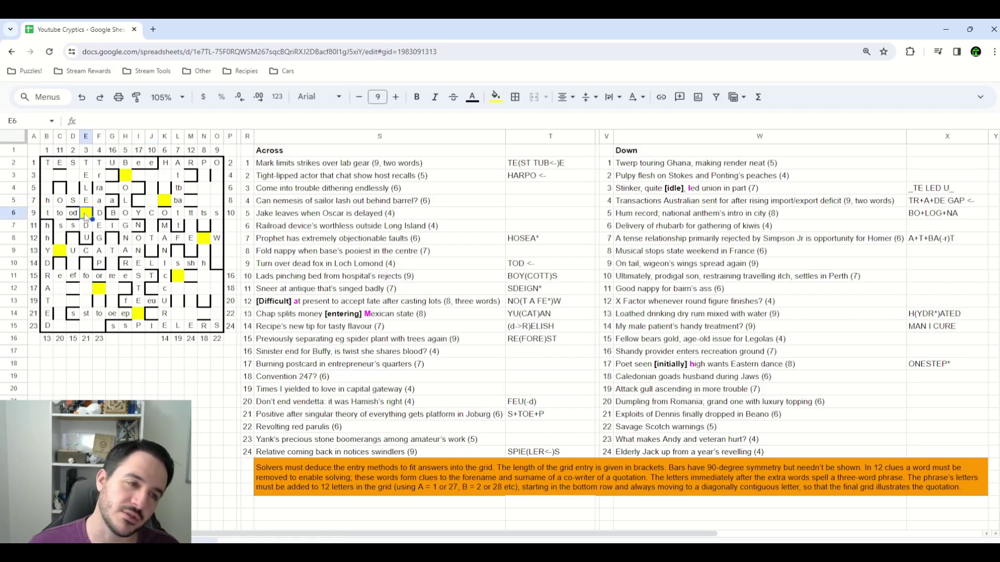
pyautogui.click(125, 178)
pyautogui.keyDown('ctrl'); pyautogui.click(99, 201); pyautogui.keyUp('ctrl')
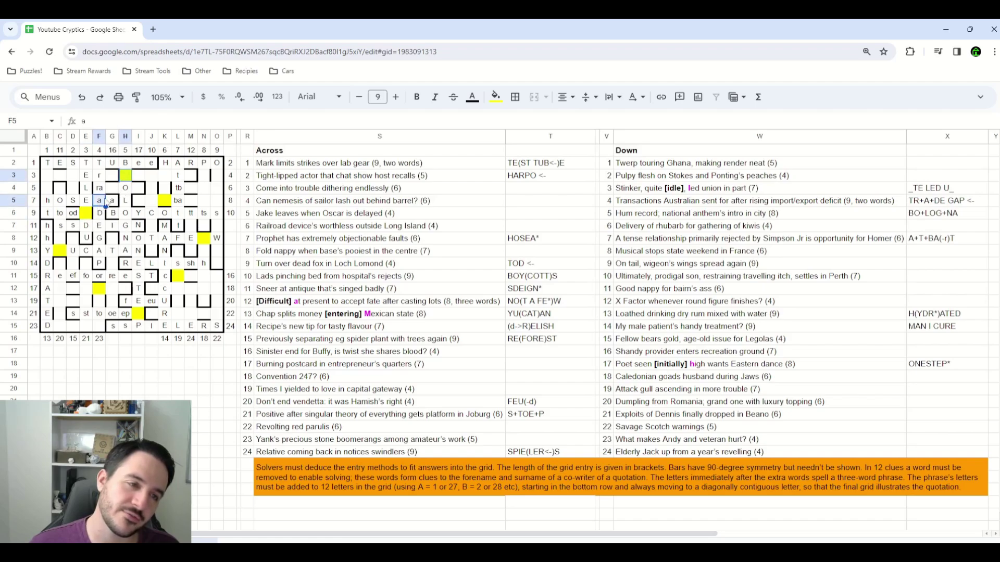
pyautogui.keyDown('ctrl'); pyautogui.click(111, 188); pyautogui.keyUp('ctrl')
pyautogui.keyDown('ctrl'); pyautogui.click(138, 163); pyautogui.keyUp('ctrl')
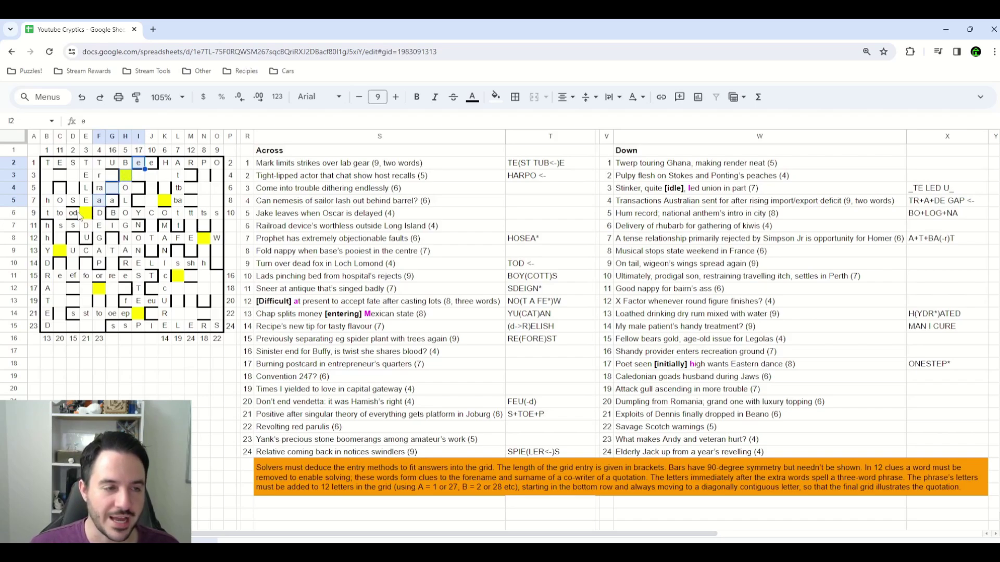
pyautogui.moveTo(138, 166); pyautogui.dragTo(151, 164)
pyautogui.moveTo(99, 200); pyautogui.dragTo(112, 200)
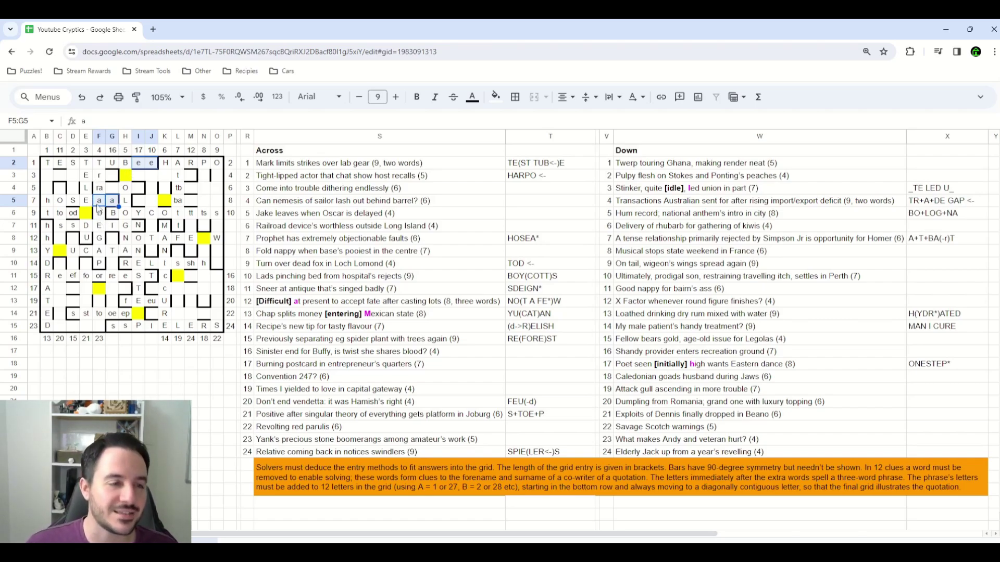
# Fill cells G4 and I2 yellow.
pyautogui.click(112, 188)
pyautogui.keyDown('ctrl'); pyautogui.click(138, 163); pyautogui.keyUp('ctrl')
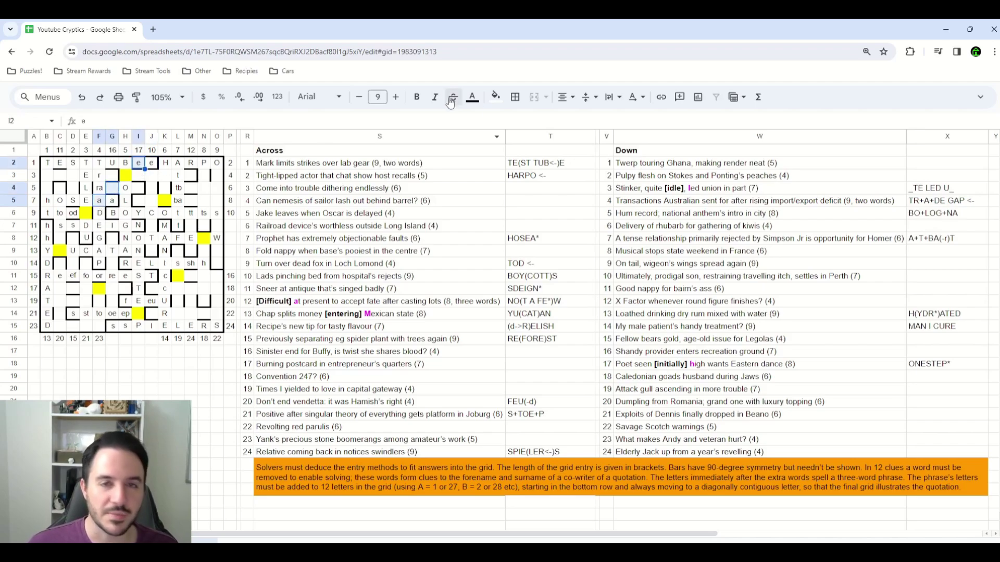
pyautogui.click(495, 97)
pyautogui.click(538, 153)
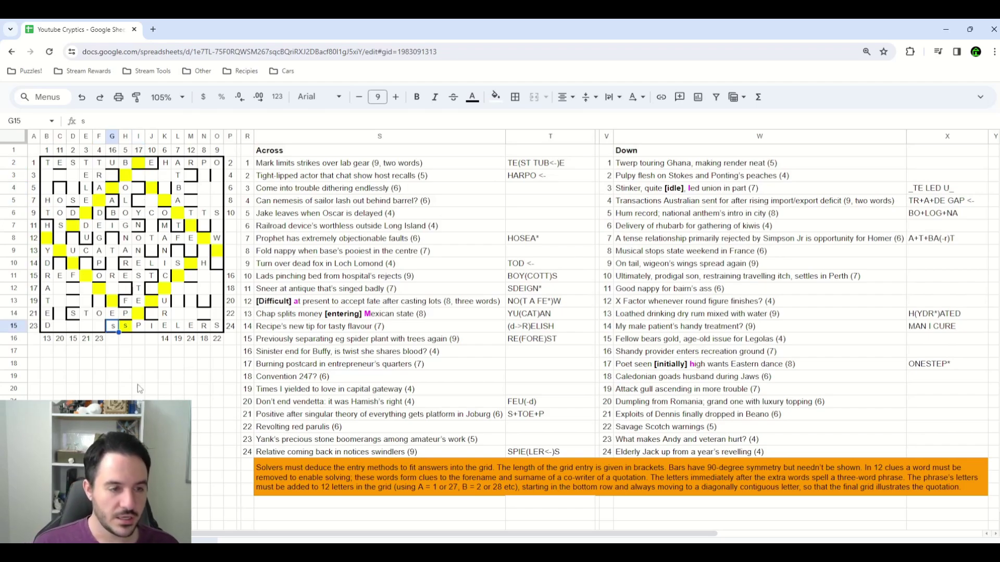
# Replace the lowercase s with a capital S in G15 and clear H15.
pyautogui.write('S')
pyautogui.press('Right')
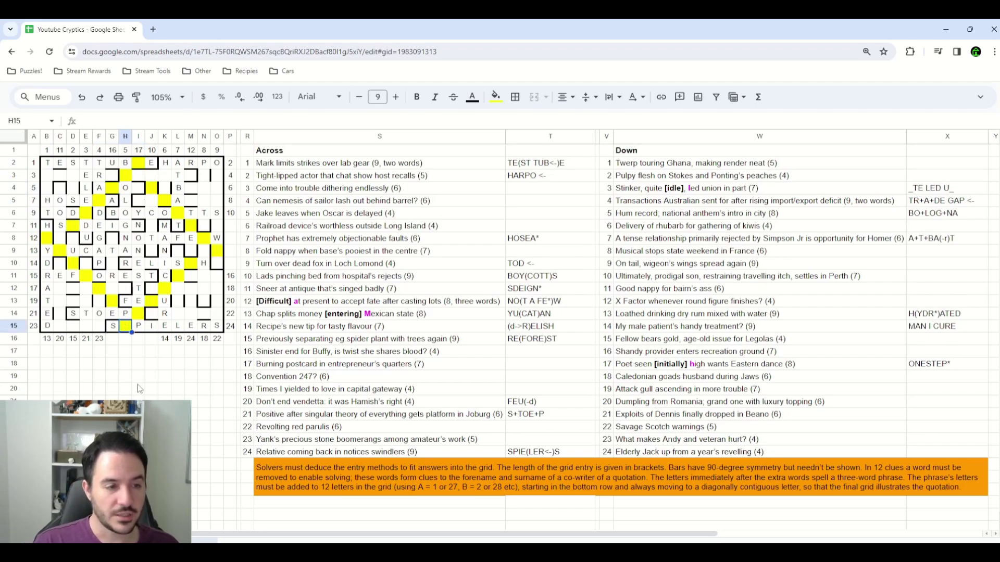
pyautogui.press('Delete')
pyautogui.press('Down')
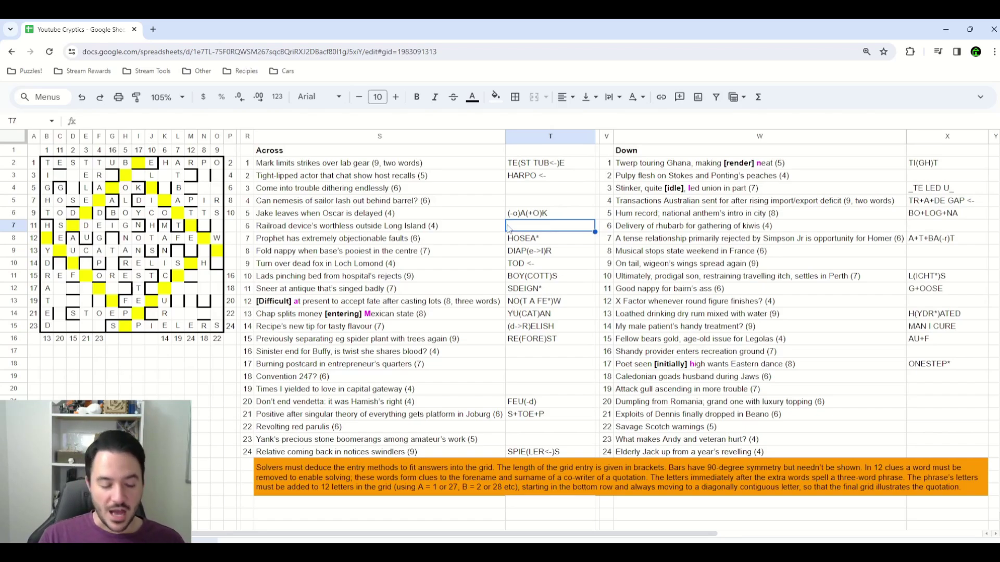
# Record BA(LI)SE as the parsing for across clue 6.
pyautogui.write('BA(LI)')
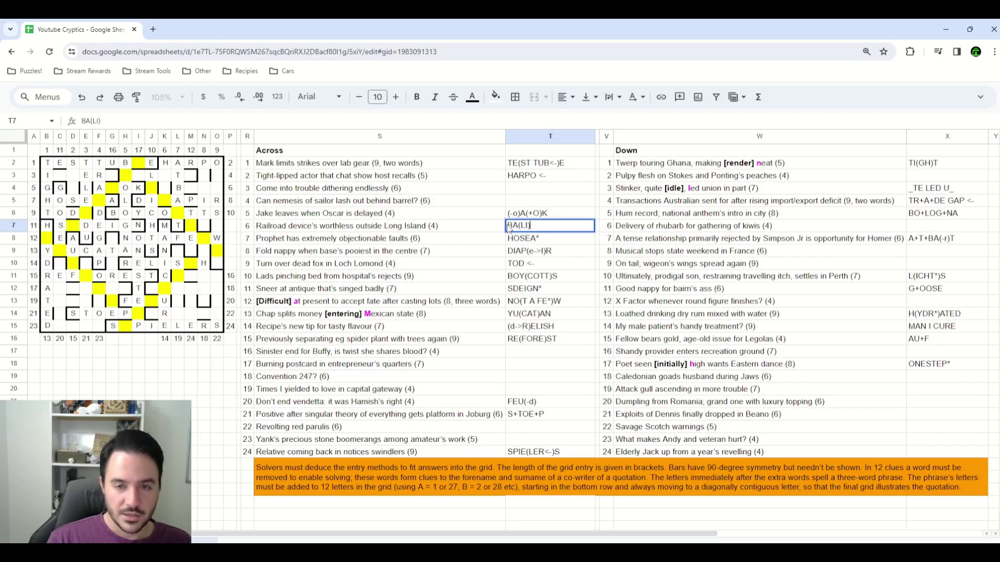
pyautogui.write('SE')
pyautogui.press('Return')
pyautogui.click(509, 228)
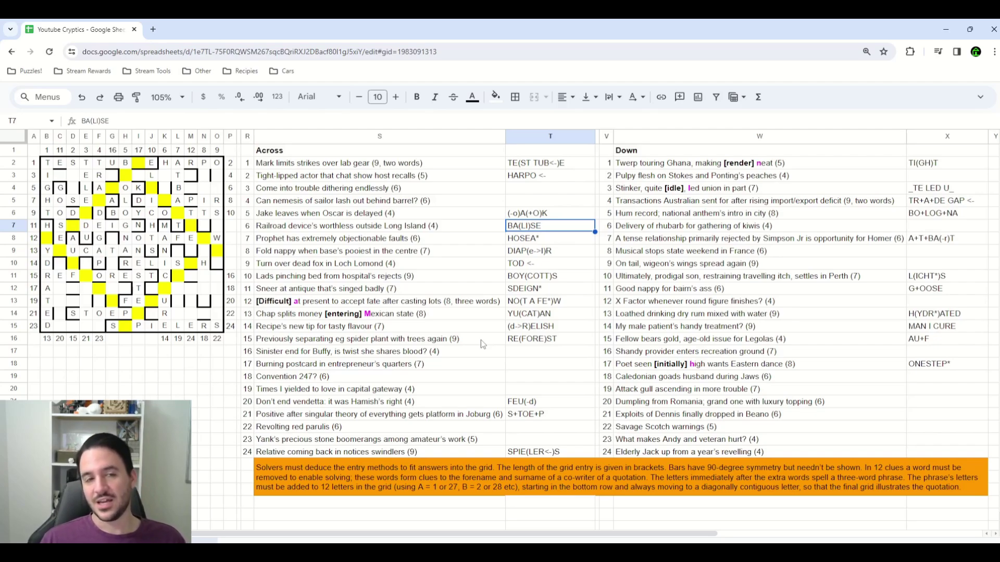
pyautogui.press('Left')
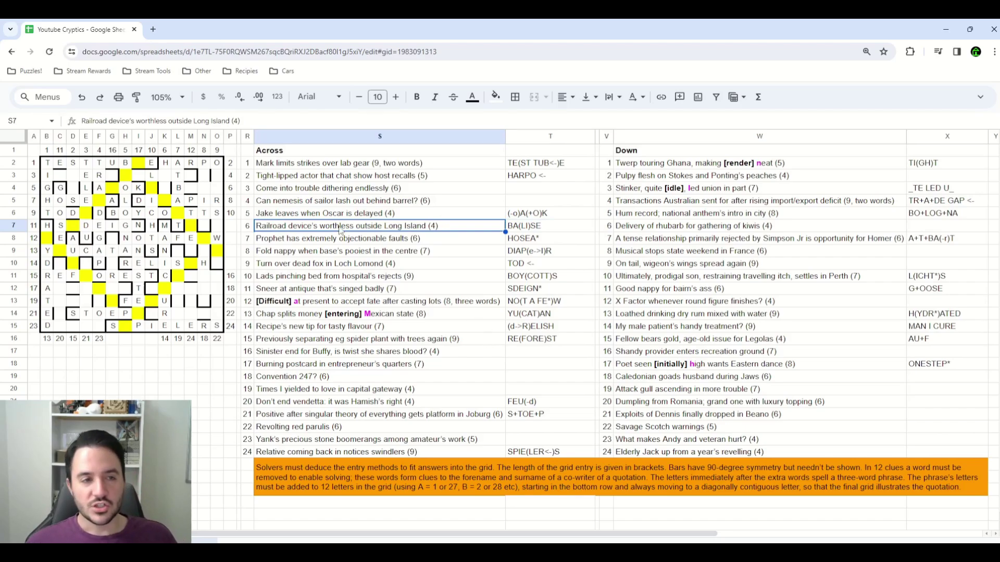
# Check HARPO in the top row and letters M6:O6 against BA(LI)SE.
pyautogui.moveTo(164, 167); pyautogui.dragTo(216, 165)
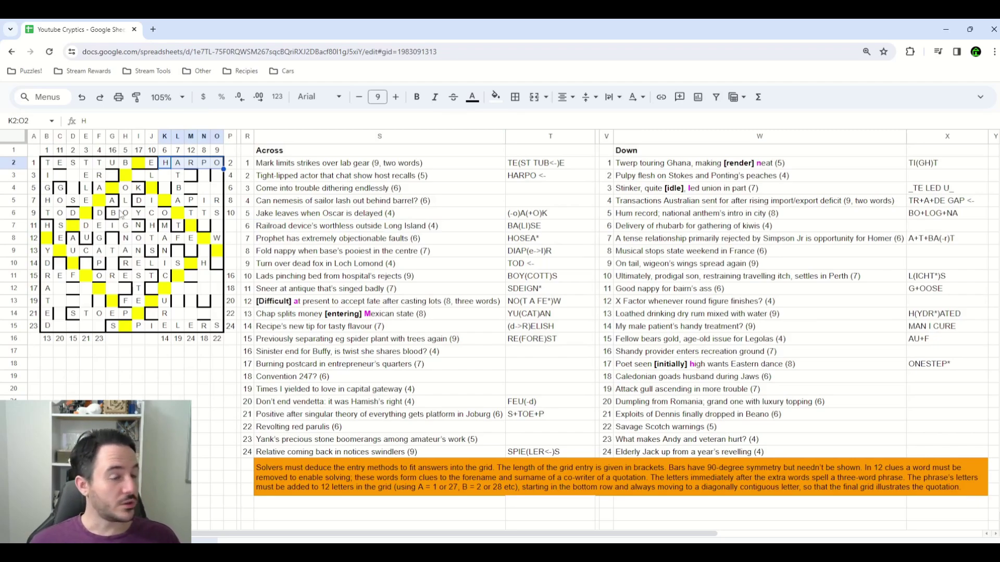
pyautogui.moveTo(165, 213); pyautogui.dragTo(112, 213)
pyautogui.moveTo(191, 213); pyautogui.dragTo(216, 213)
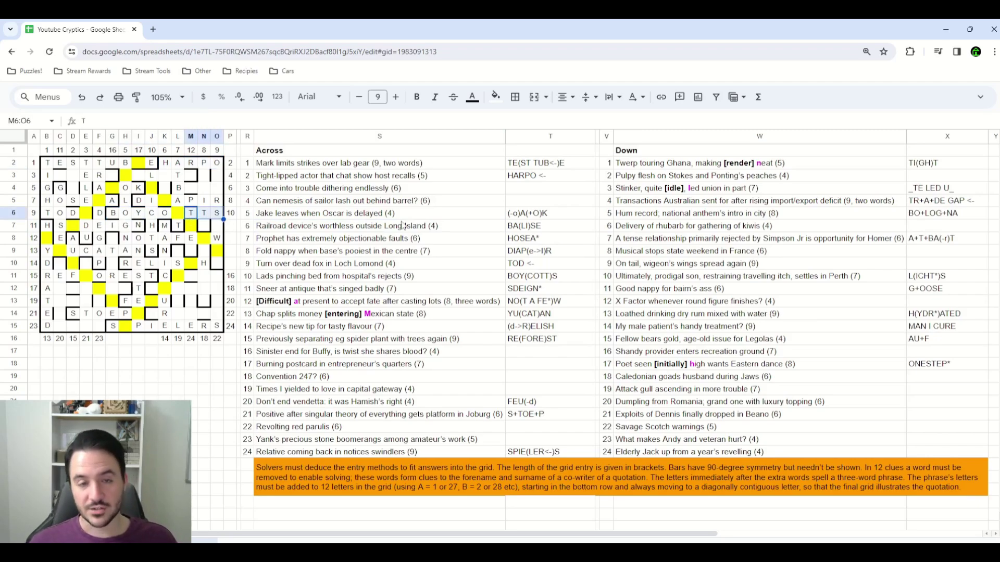
pyautogui.click(531, 227)
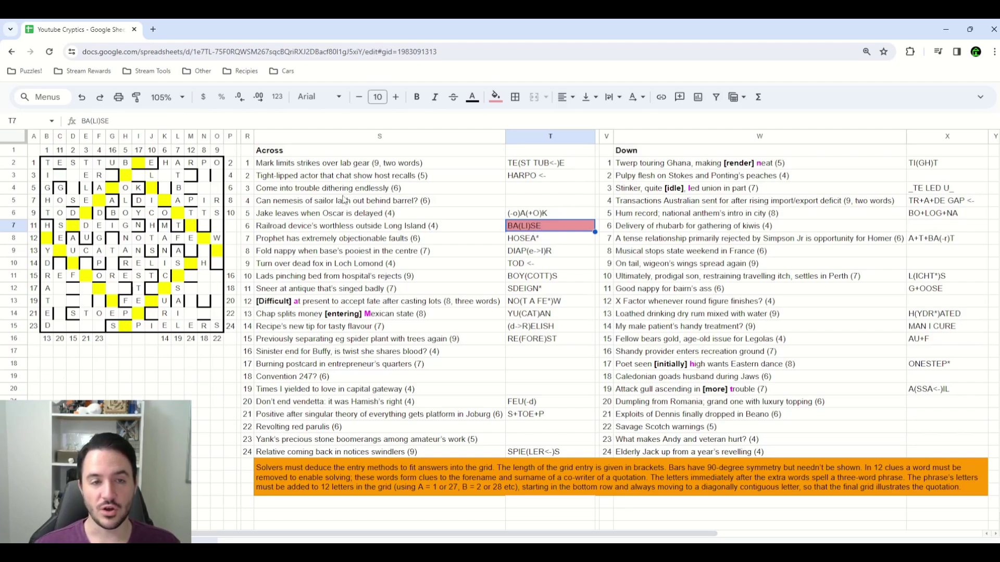
# Inspect across clue 3's wording and enter INHERIT* as its parsing.
pyautogui.click(414, 191)
pyautogui.click(539, 193)
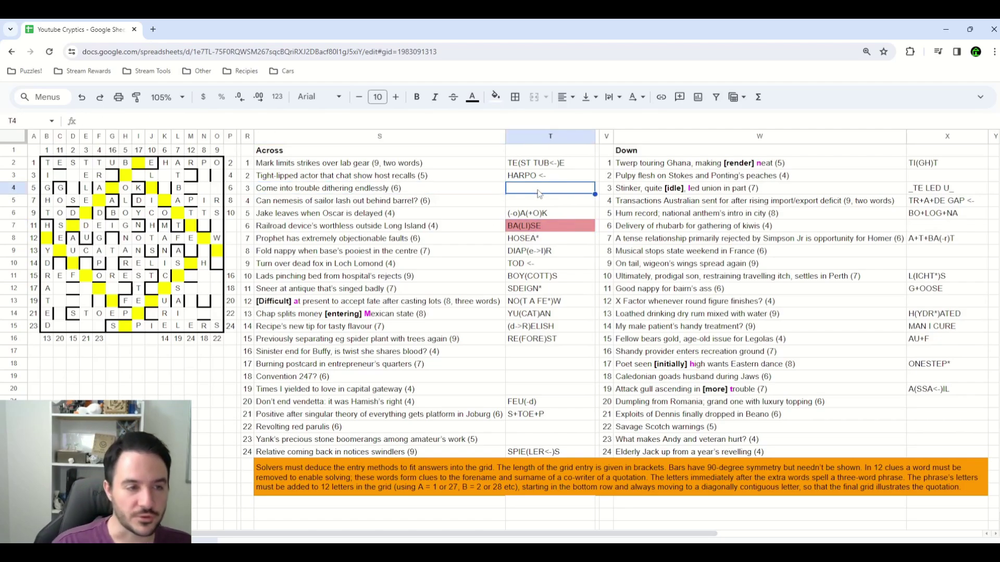
pyautogui.click(273, 193)
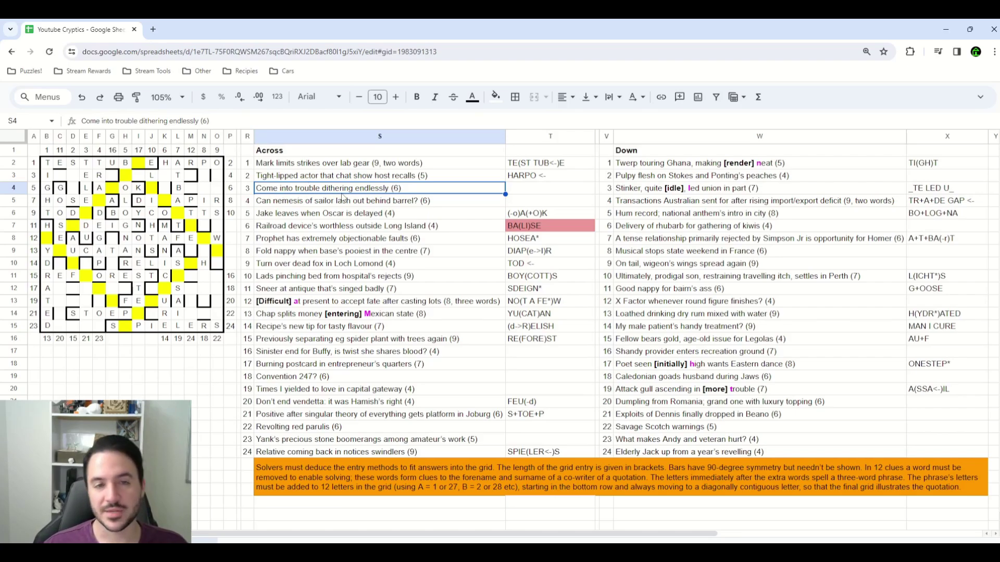
pyautogui.doubleClick(327, 187)
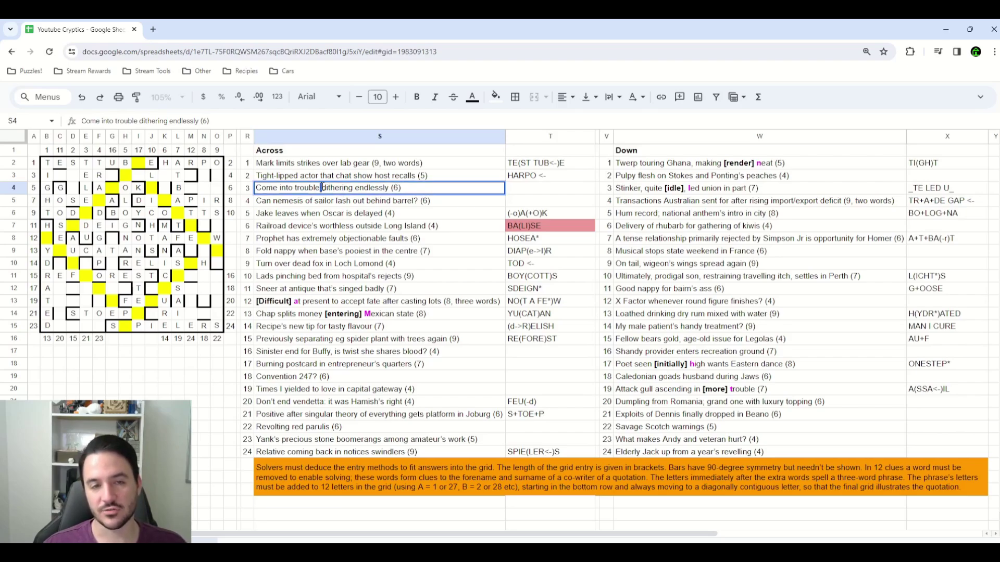
pyautogui.moveTo(349, 188); pyautogui.dragTo(355, 190)
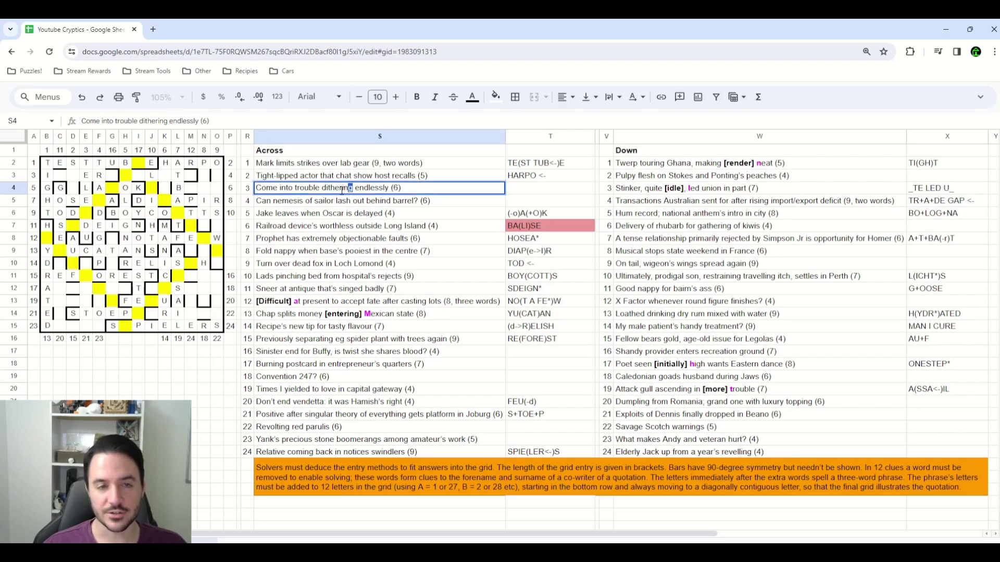
pyautogui.click(548, 194)
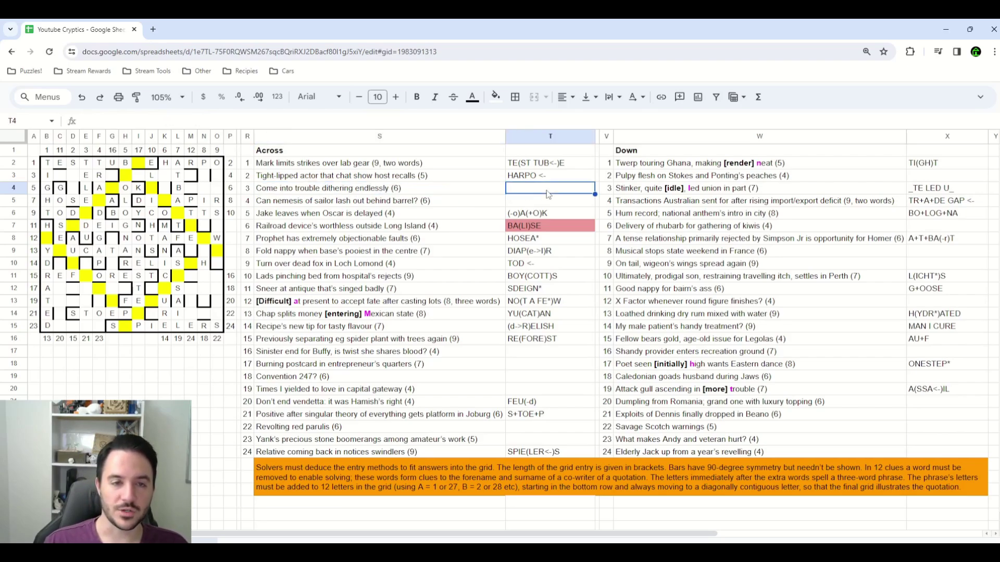
pyautogui.write('INHERI')
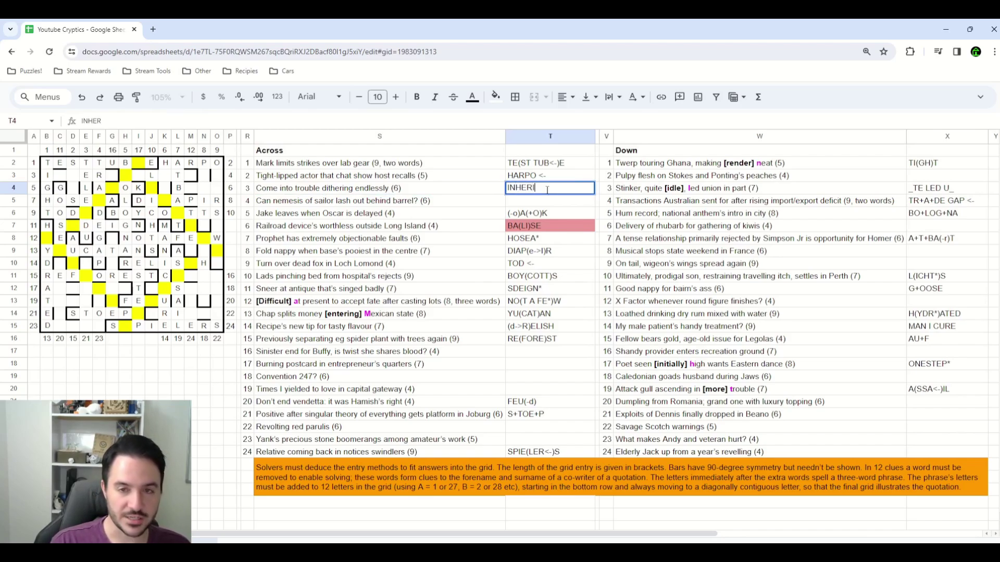
pyautogui.write('T*')
# Write I, N, H, E, R and IT across grid row 3 from B3.
pyautogui.click(47, 176)
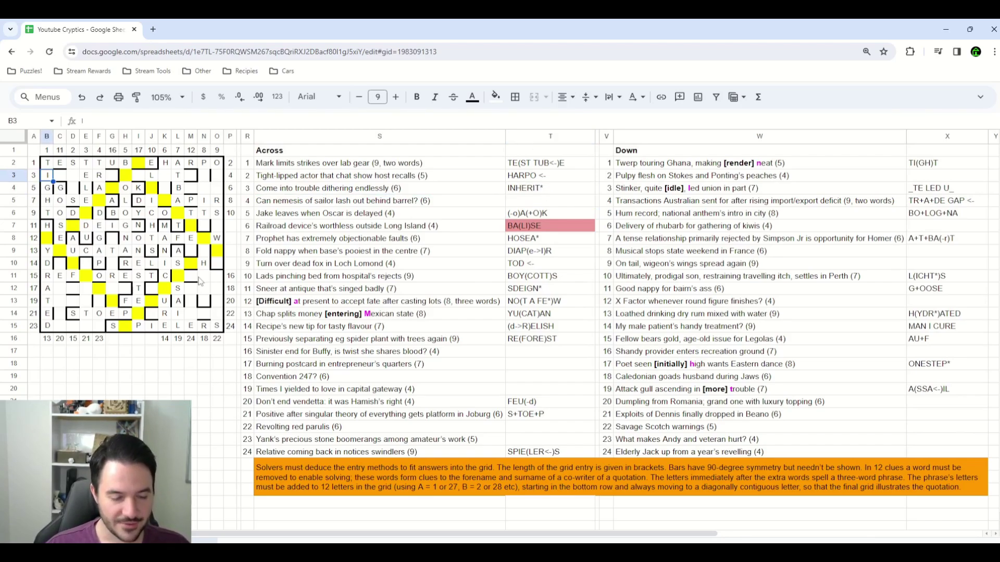
pyautogui.press('Right')
pyautogui.write('N')
pyautogui.press('Right')
pyautogui.write('H')
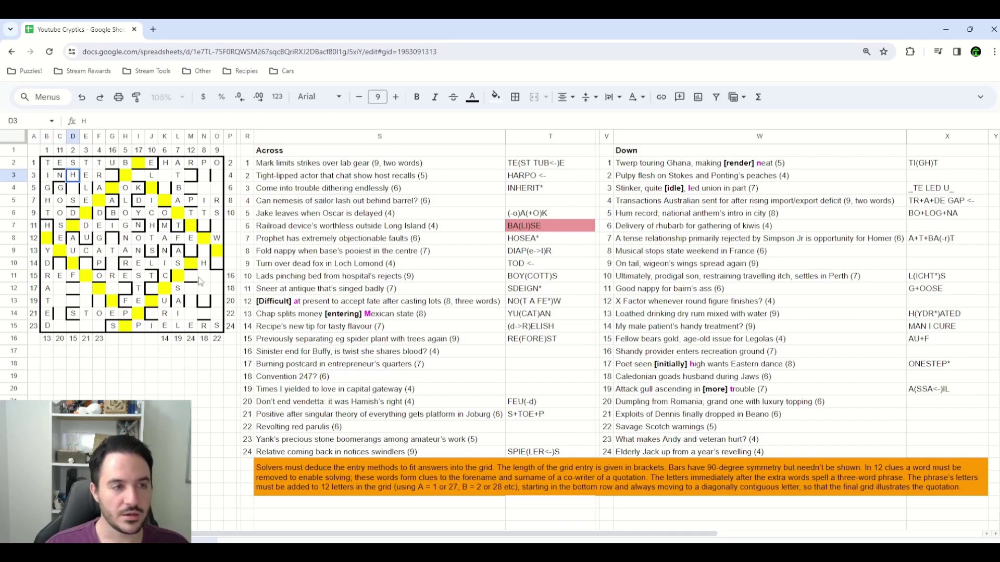
pyautogui.press('Right')
pyautogui.write('E')
pyautogui.press('Right')
pyautogui.write('R')
pyautogui.press('Right')
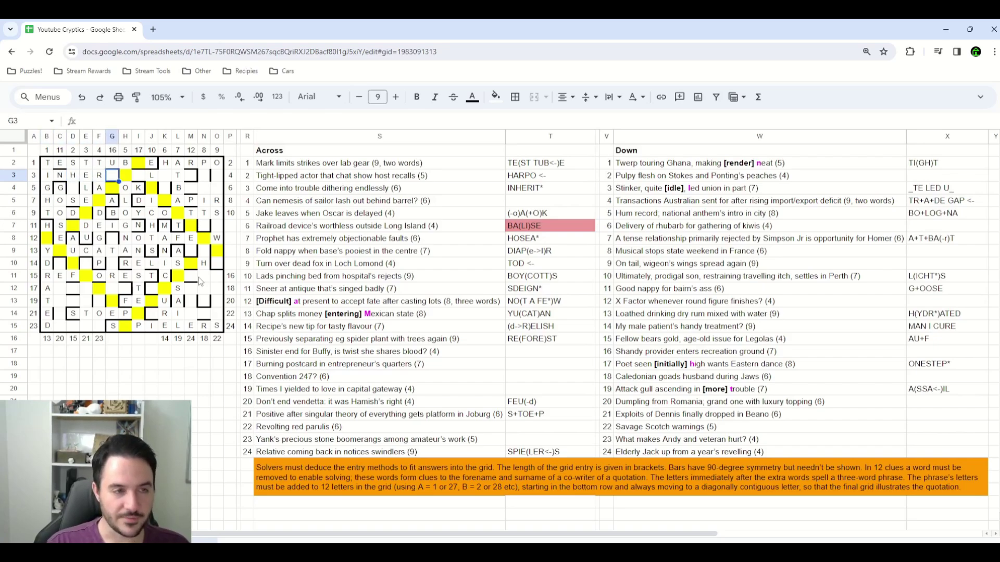
pyautogui.write('IT')
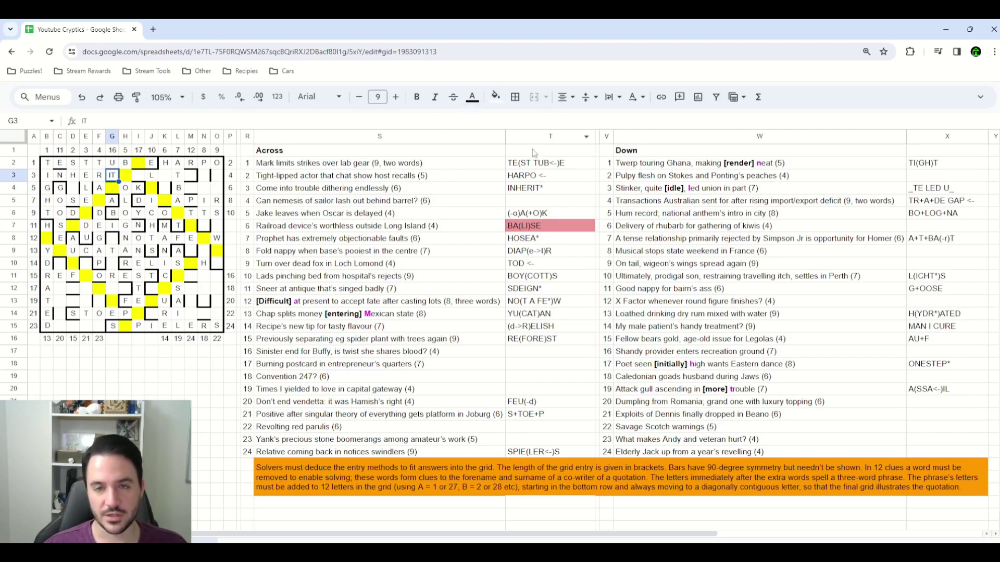
# Shade the INHERIT* parsing cyan and compare it with the INHERIT row-3 answer.
pyautogui.click(530, 188)
pyautogui.click(497, 100)
pyautogui.click(562, 150)
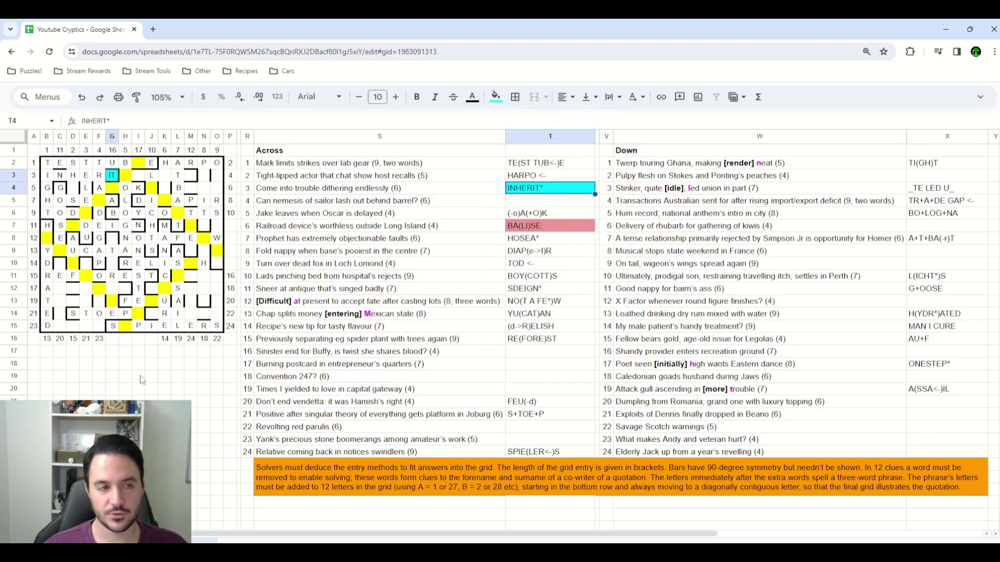
pyautogui.click(137, 376)
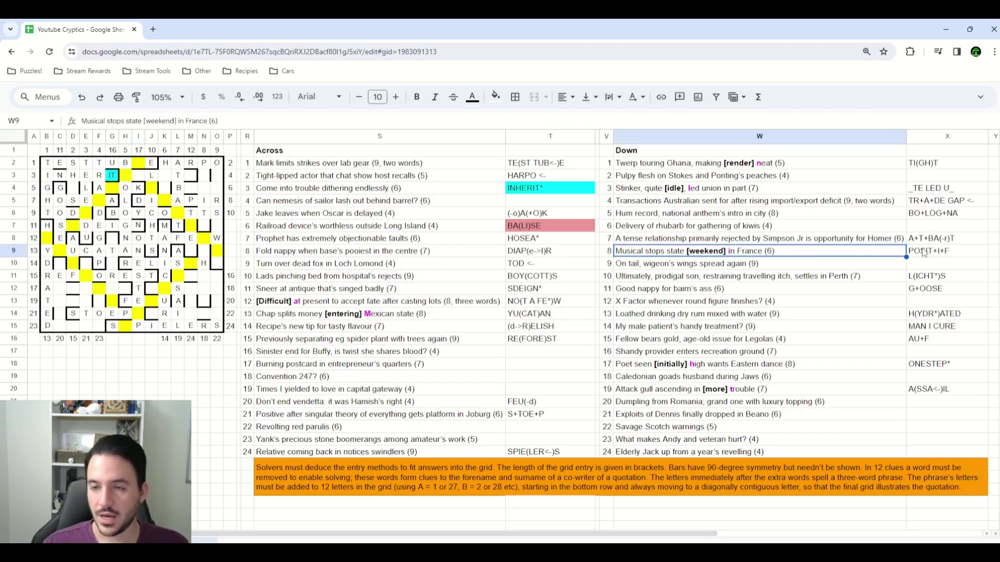
pyautogui.click(923, 253)
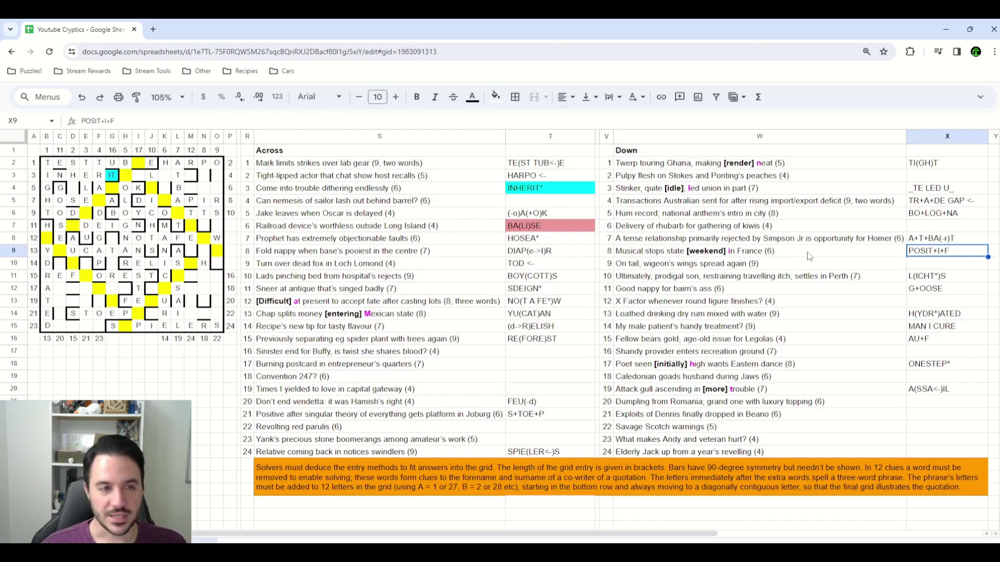
pyautogui.click(112, 177)
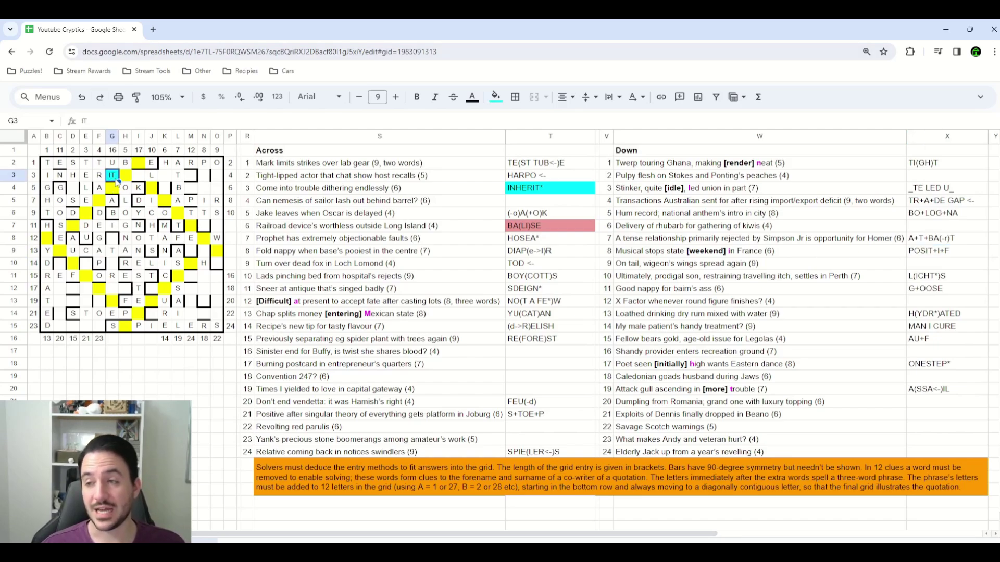
pyautogui.moveTo(47, 177); pyautogui.dragTo(112, 178)
# Enter O, S and IF down column N in N3, N4 and N7.
pyautogui.click(204, 174)
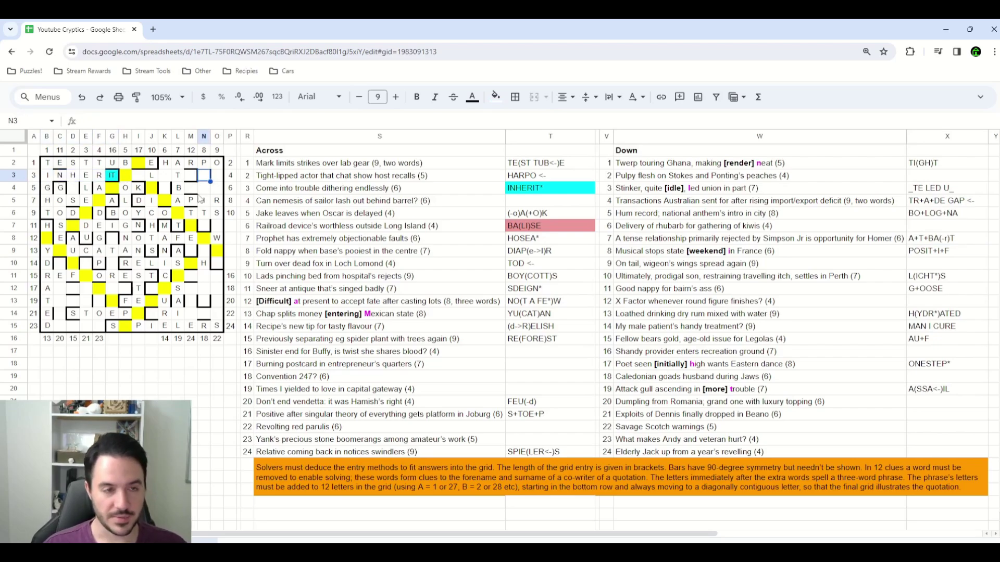
pyautogui.write('O')
pyautogui.press('Return')
pyautogui.write('S')
pyautogui.press('Return')
pyautogui.press('Down')
pyautogui.press('Down')
pyautogui.write('IF')
# Fill the POSIT+I+F parsing cyan.
pyautogui.click(947, 250)
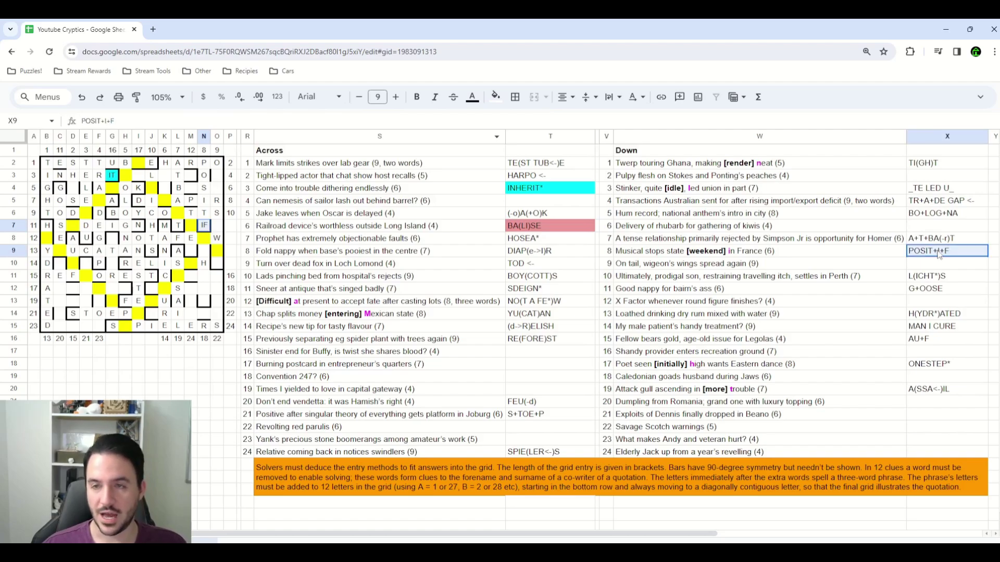
pyautogui.click(496, 97)
pyautogui.click(557, 159)
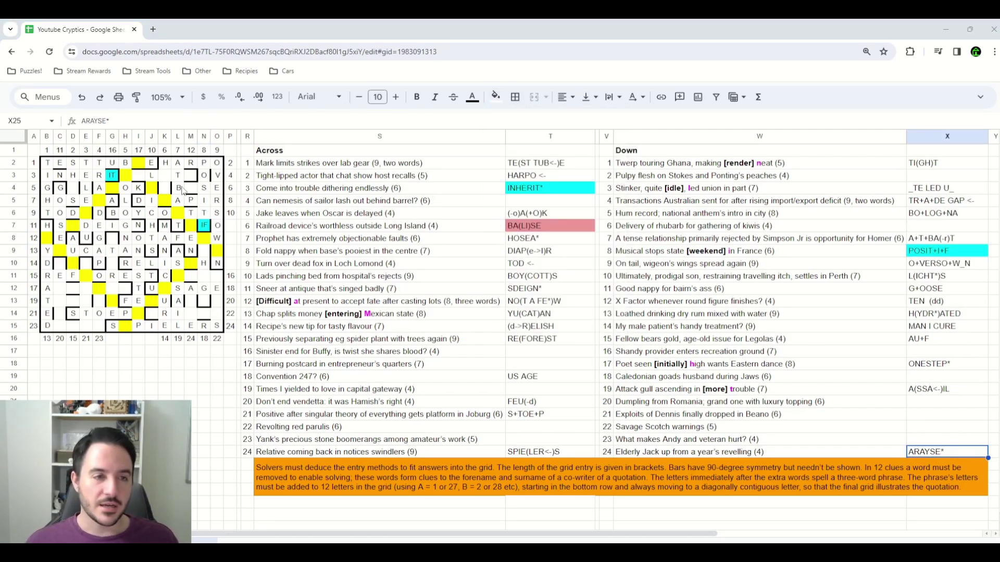
# Enter ALI in grid cell M4 and tint it pink.
pyautogui.click(183, 191)
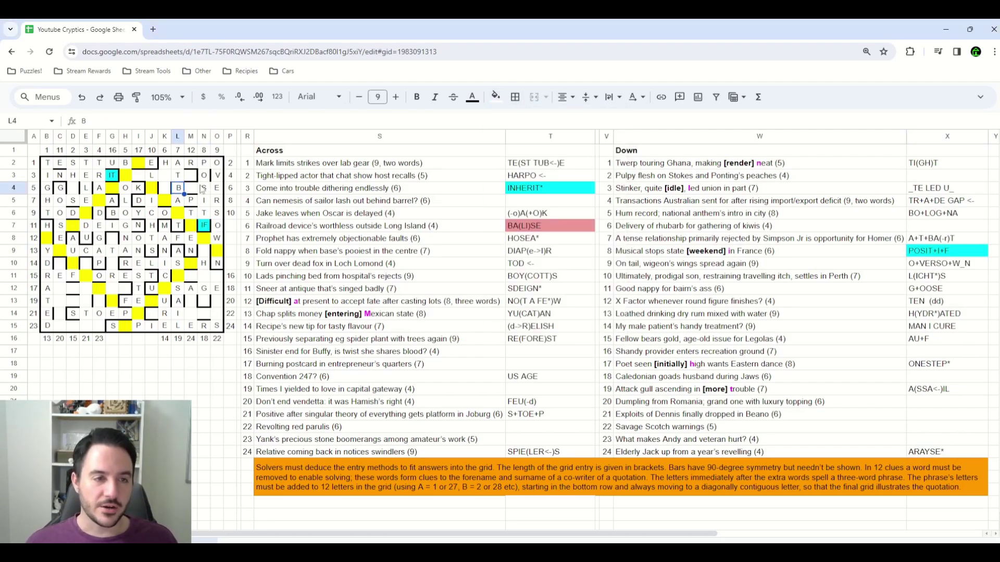
pyautogui.click(205, 190)
pyautogui.click(218, 190)
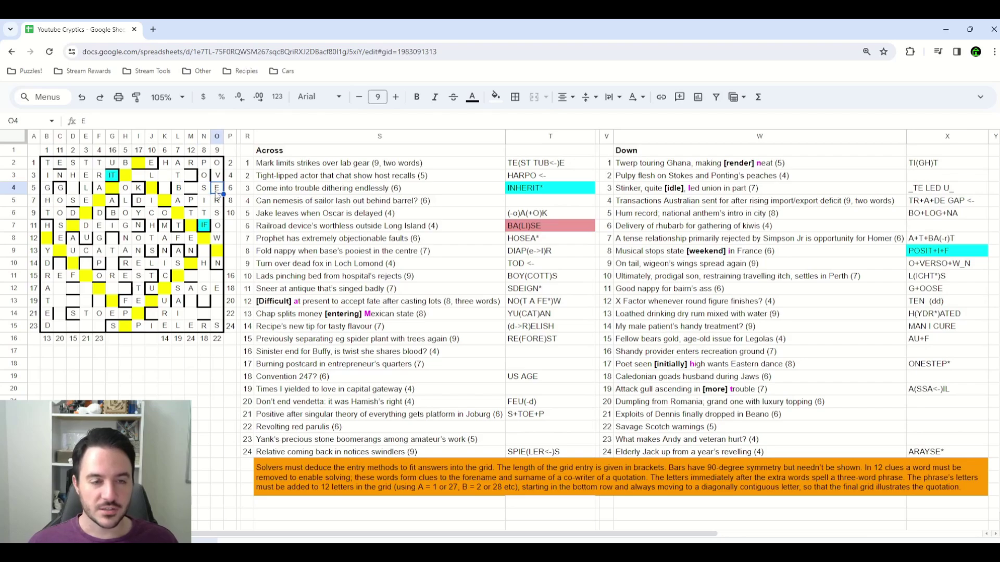
pyautogui.click(523, 227)
pyautogui.click(190, 189)
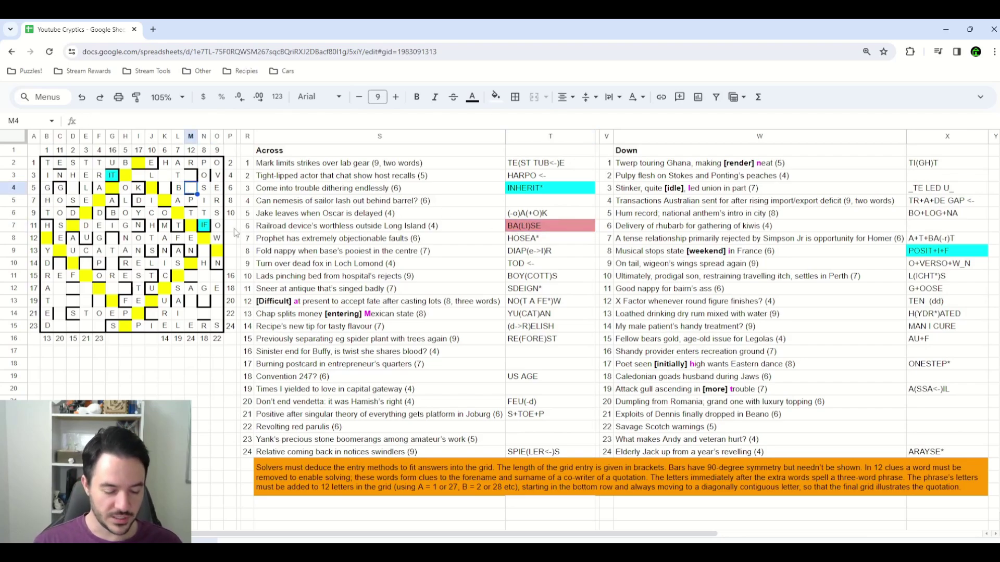
pyautogui.write('ALI')
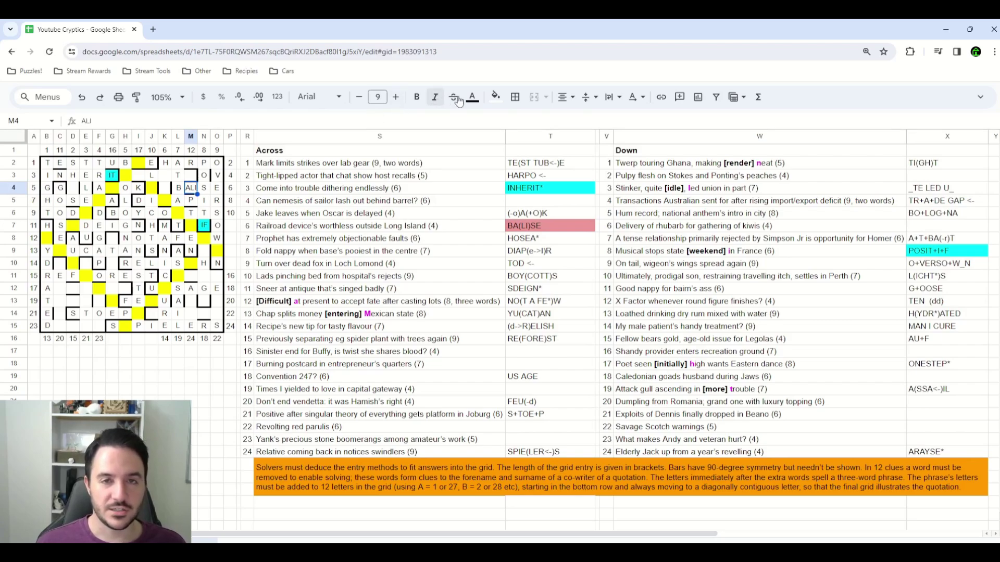
pyautogui.click(496, 96)
pyautogui.click(511, 178)
# Enter RAY in M13 and S in M14.
pyautogui.click(178, 376)
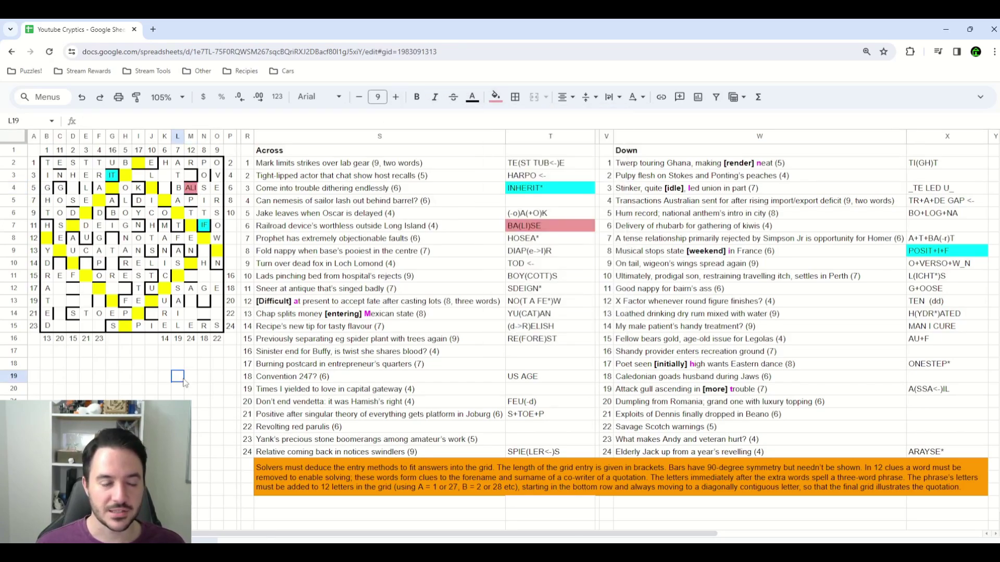
pyautogui.click(865, 451)
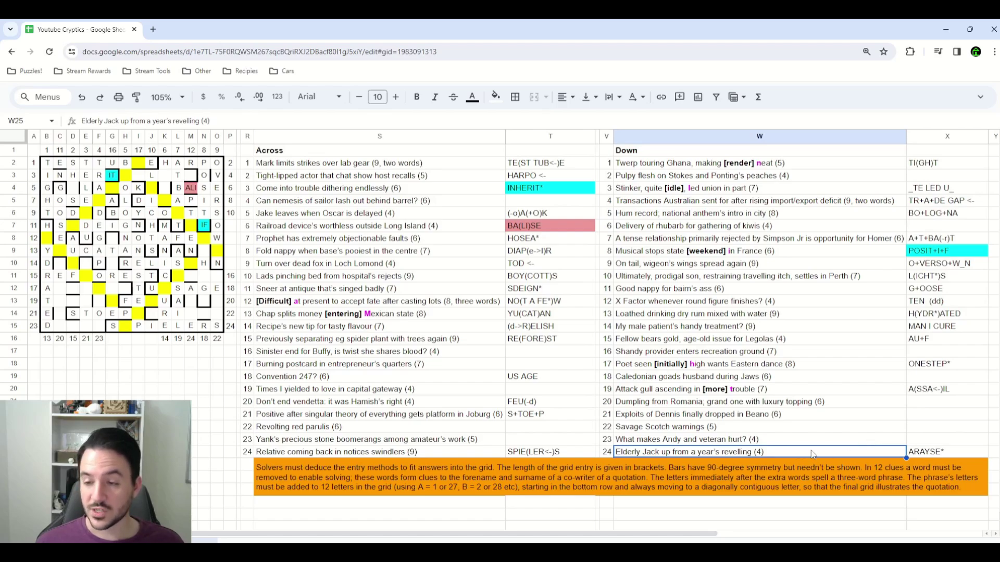
pyautogui.click(193, 304)
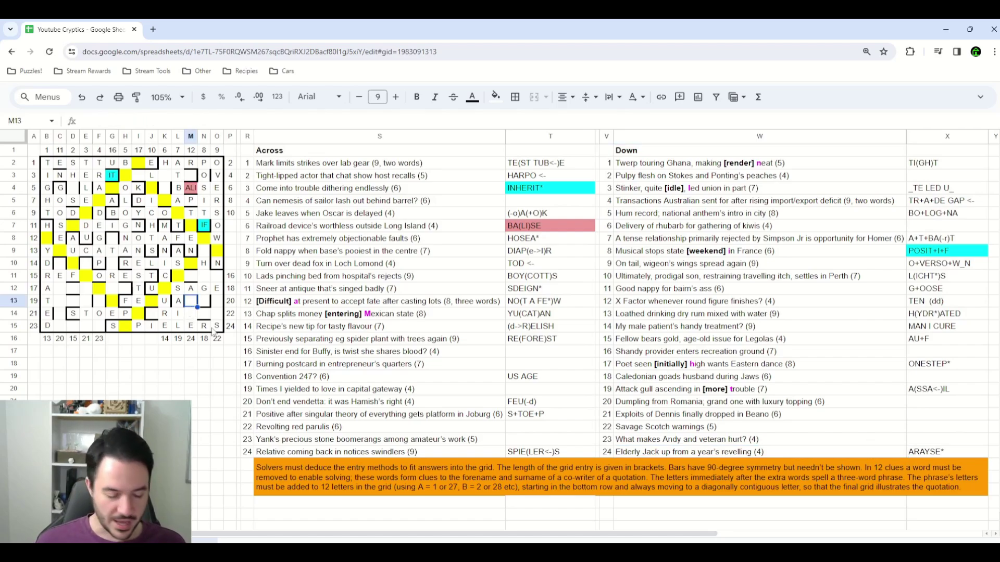
pyautogui.write('RAY')
pyautogui.press('Return')
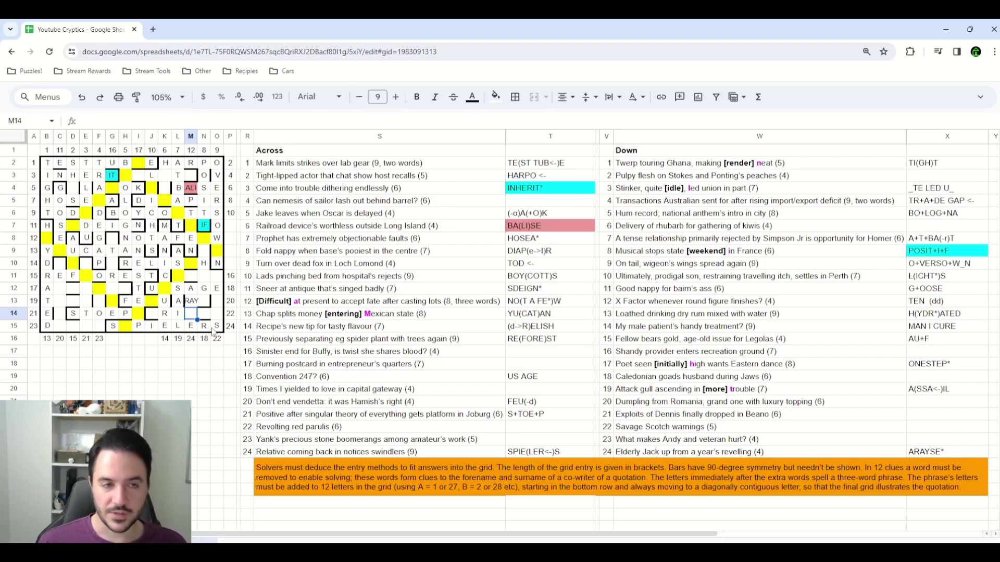
pyautogui.write('S')
pyautogui.click(192, 376)
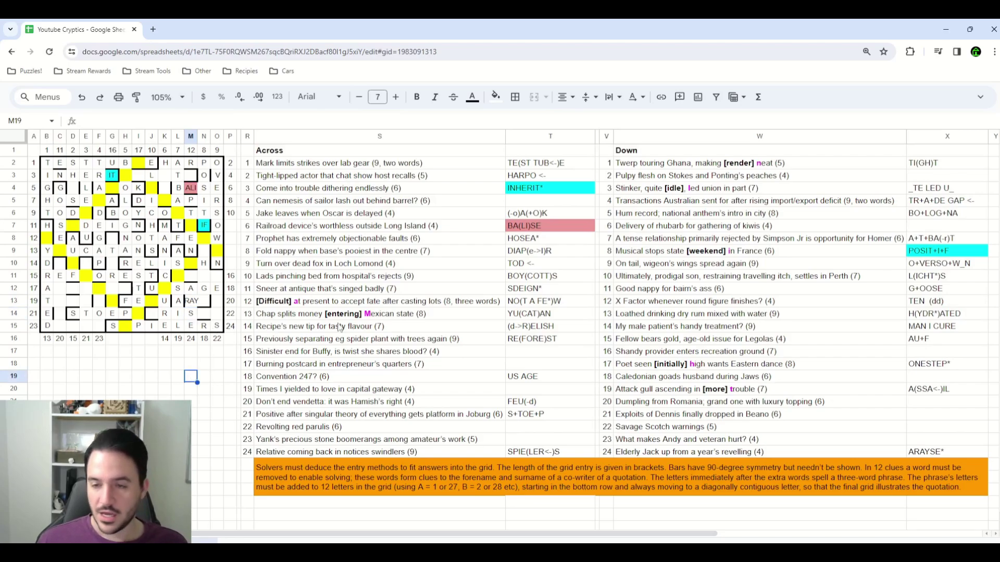
# Shrink the font of the ALI and RAY cells and fill them light red.
pyautogui.click(193, 302)
pyautogui.click(193, 190)
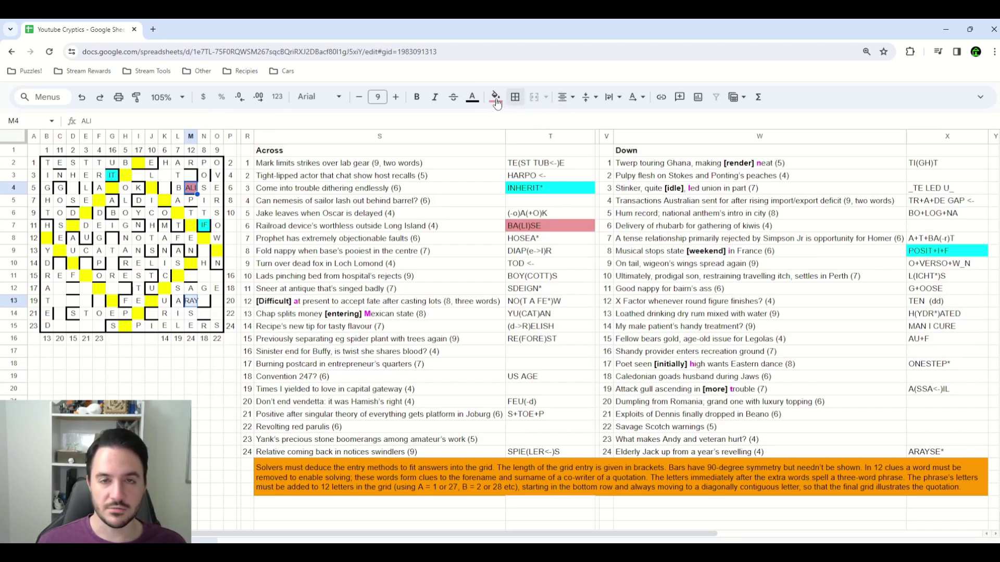
pyautogui.click(362, 98)
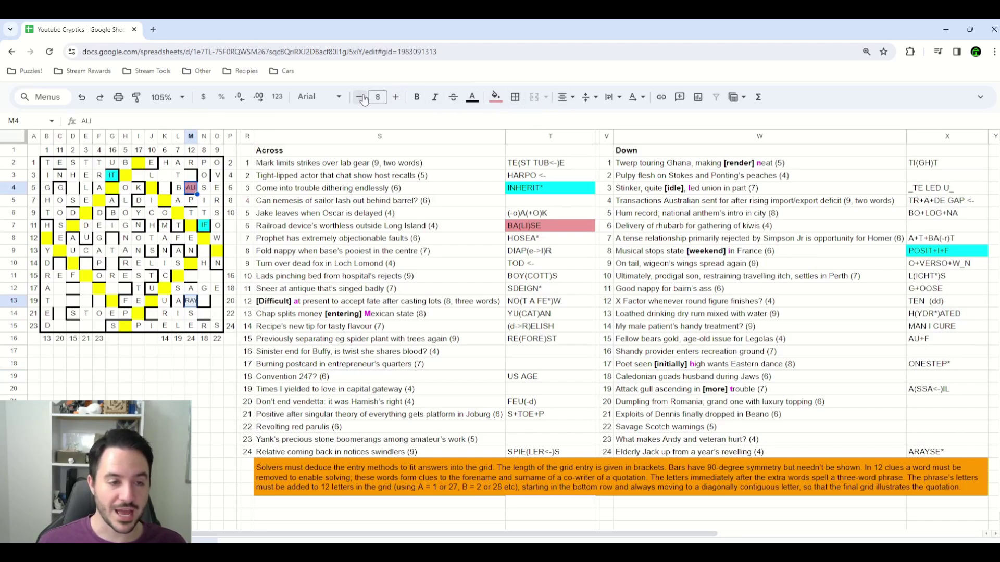
pyautogui.click(496, 96)
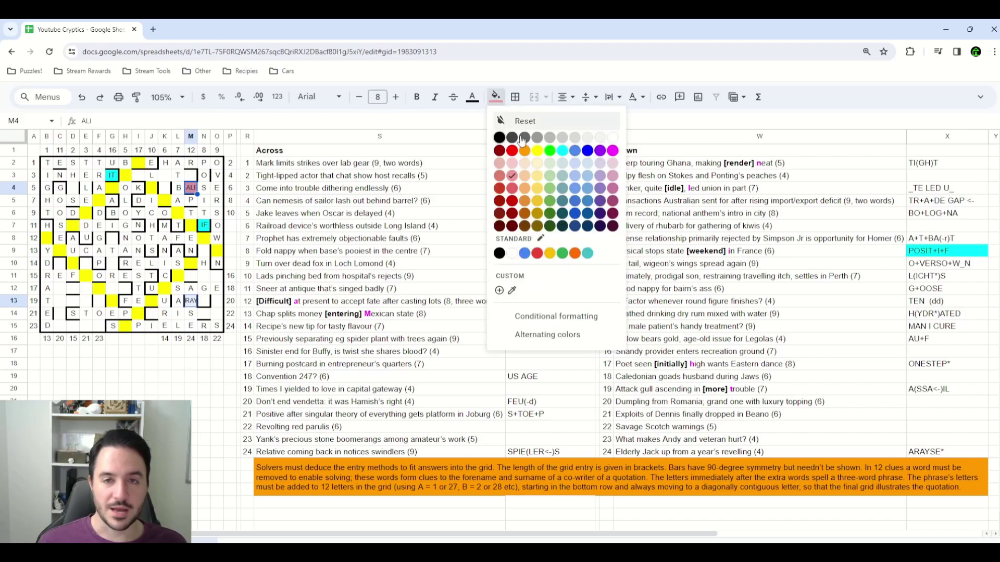
pyautogui.click(513, 177)
pyautogui.click(204, 226)
# Tint the ARAYSE* answer light red.
pyautogui.click(932, 452)
pyautogui.click(496, 97)
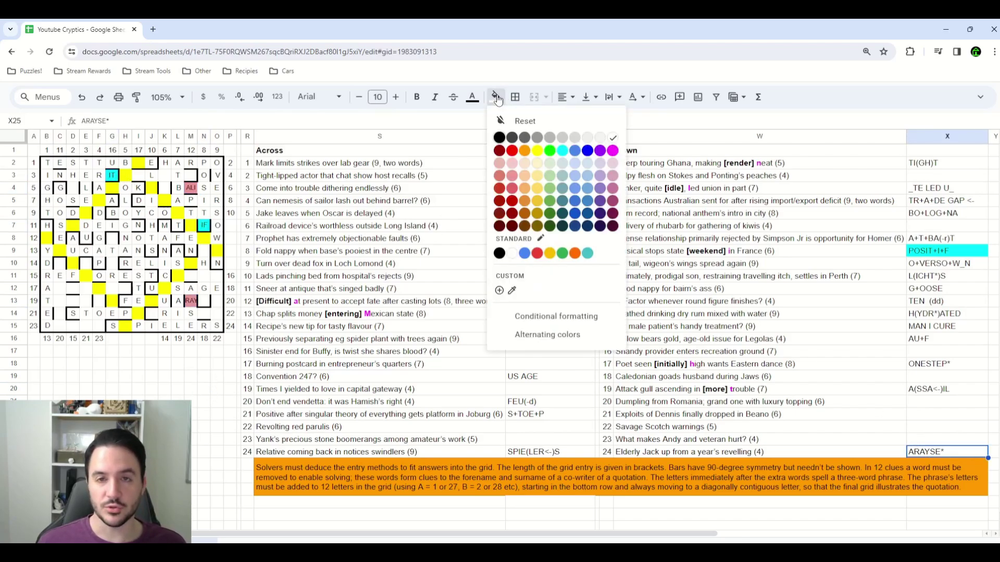
pyautogui.click(512, 175)
pyautogui.click(203, 376)
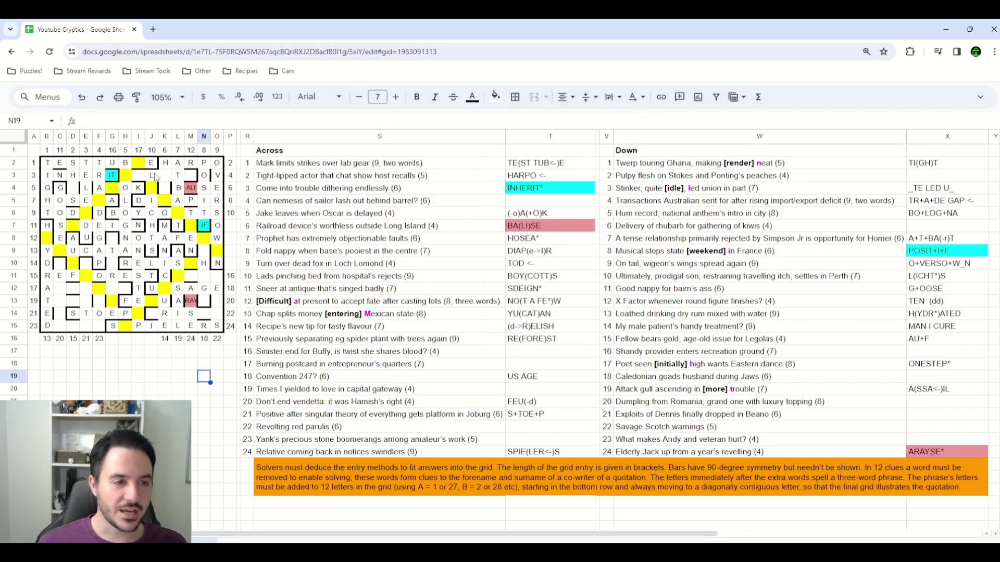
# Compare the formatting of the cyan IT and IF cells with ALI and RAY.
pyautogui.click(117, 181)
pyautogui.keyDown('ctrl'); pyautogui.click(203, 226); pyautogui.keyUp('ctrl')
pyautogui.click(194, 190)
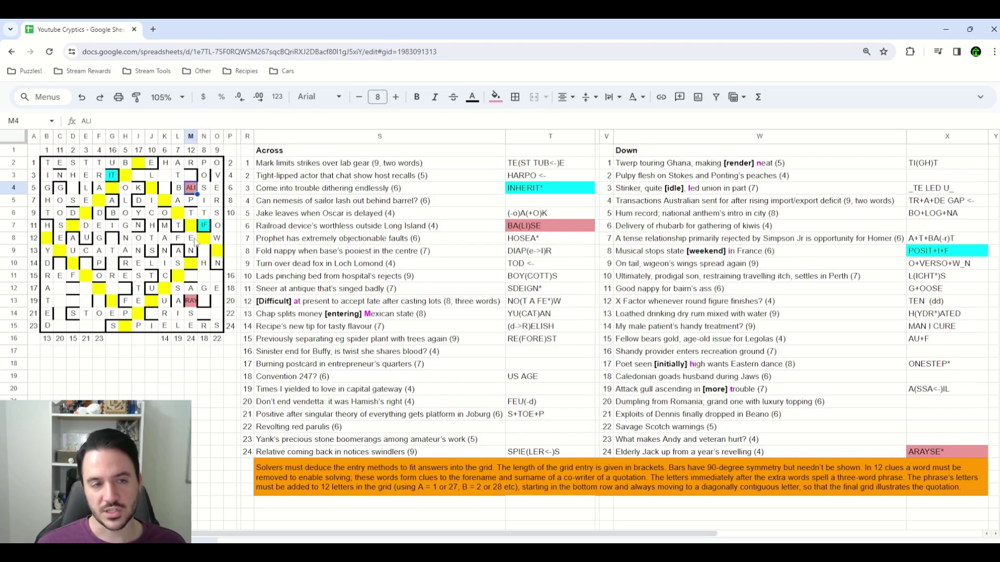
pyautogui.keyDown('ctrl'); pyautogui.click(191, 302); pyautogui.keyUp('ctrl')
pyautogui.click(196, 361)
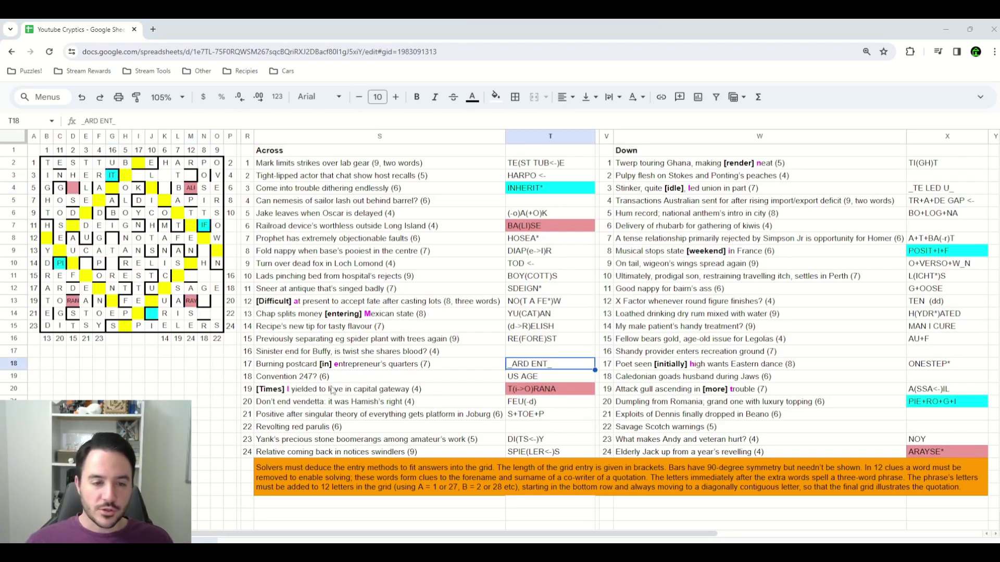
# Multi-select the clues with bracketed extra words, from [Difficult] and [in] to [Times] and [more].
pyautogui.click(302, 392)
pyautogui.click(285, 369)
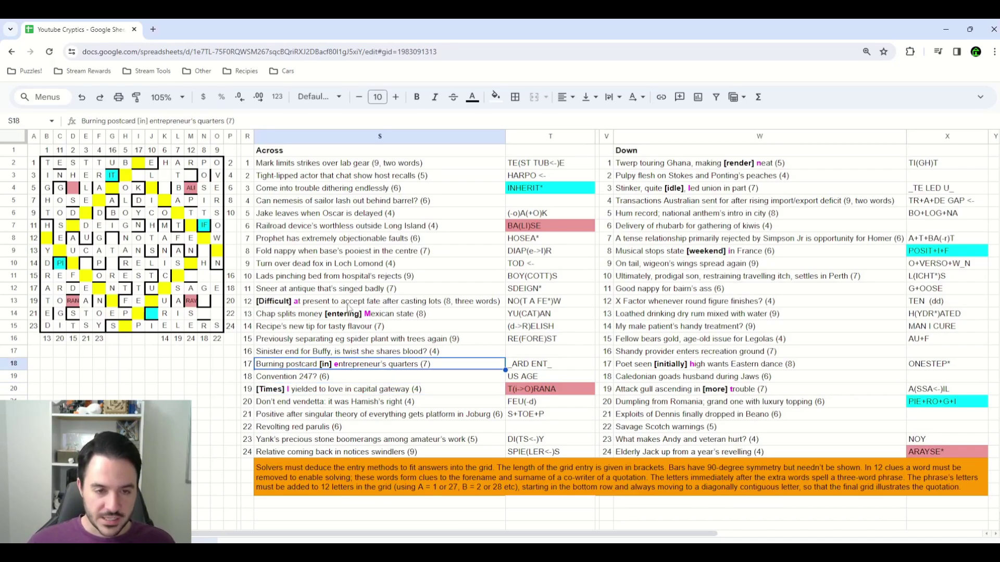
pyautogui.moveTo(373, 306); pyautogui.dragTo(373, 315)
pyautogui.keyDown('ctrl'); pyautogui.click(350, 369); pyautogui.keyUp('ctrl')
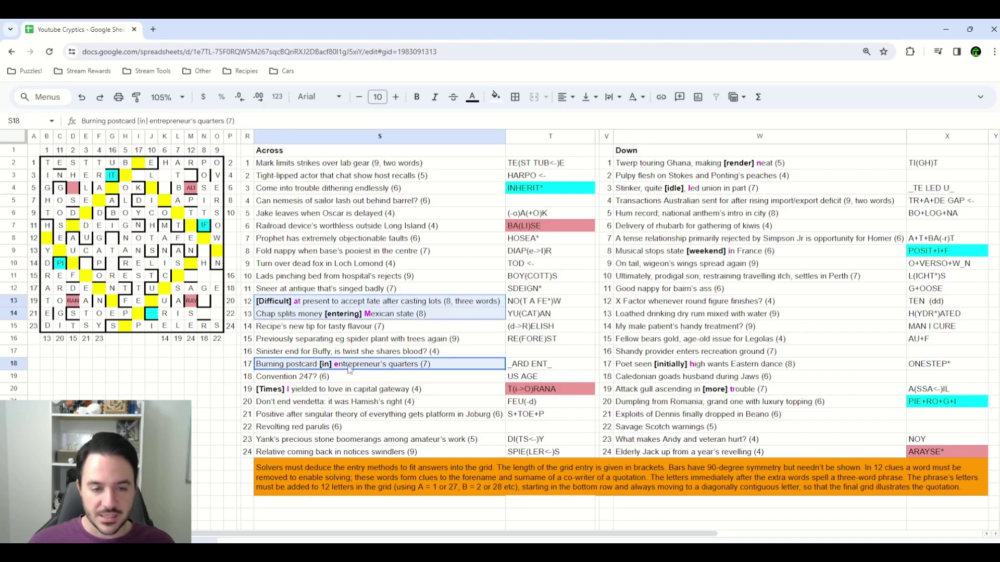
pyautogui.keyDown('ctrl'); pyautogui.click(350, 390); pyautogui.keyUp('ctrl')
pyautogui.keyDown('ctrl'); pyautogui.click(767, 165); pyautogui.keyUp('ctrl')
pyautogui.keyDown('ctrl'); pyautogui.click(756, 191); pyautogui.keyUp('ctrl')
pyautogui.keyDown('ctrl'); pyautogui.click(758, 254); pyautogui.keyUp('ctrl')
pyautogui.keyDown('ctrl'); pyautogui.click(726, 367); pyautogui.keyUp('ctrl')
pyautogui.keyDown('ctrl'); pyautogui.click(744, 394); pyautogui.keyUp('ctrl')
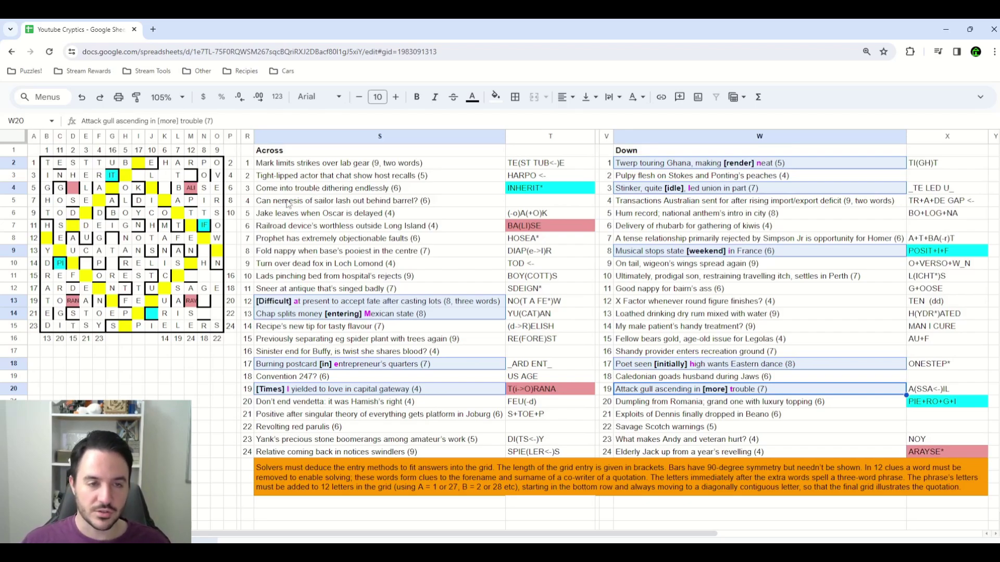
# Review the Can nemesis, Loathed drinking, Savage Scotch warnings and My male patient clues.
pyautogui.click(269, 203)
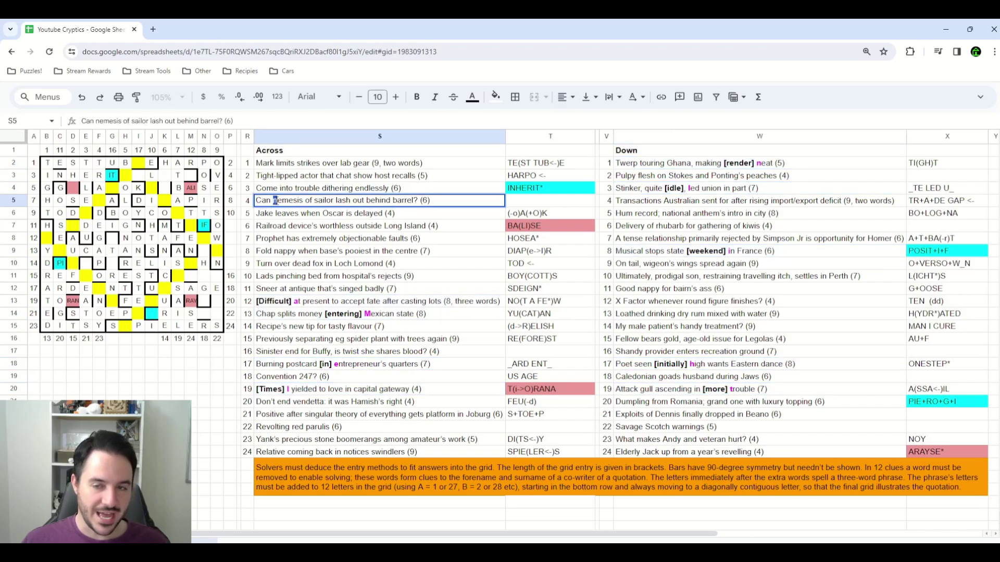
pyautogui.click(789, 314)
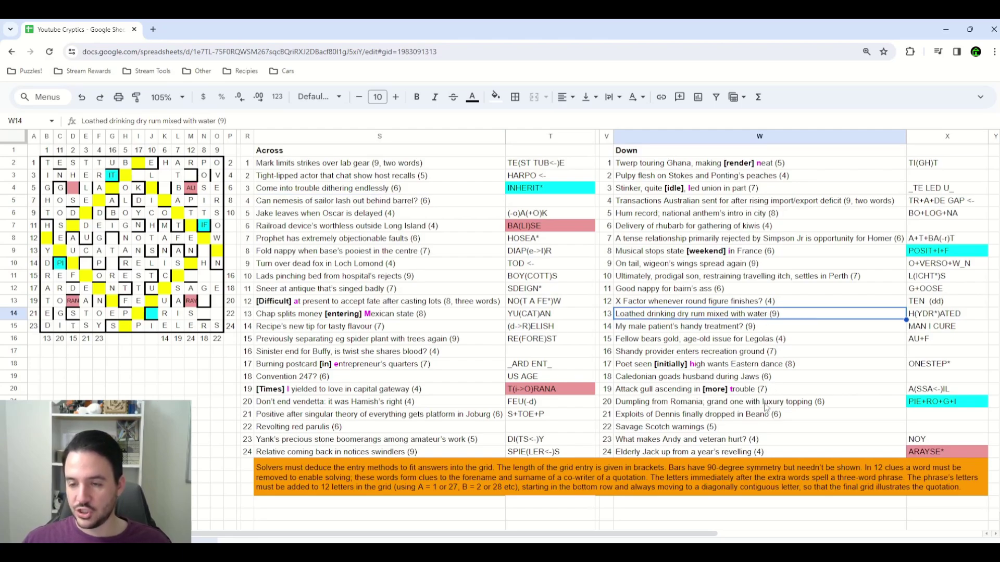
pyautogui.click(763, 426)
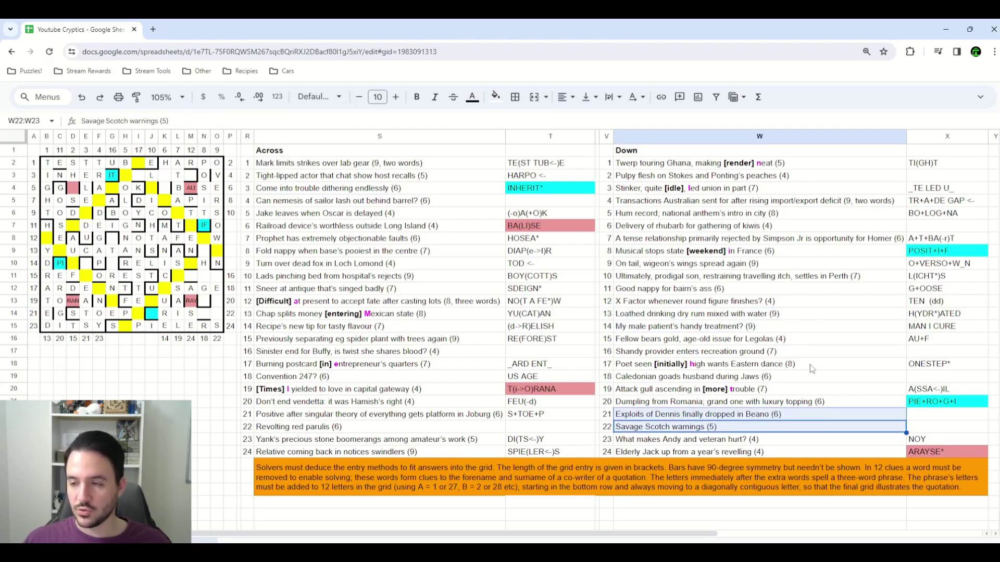
pyautogui.click(741, 326)
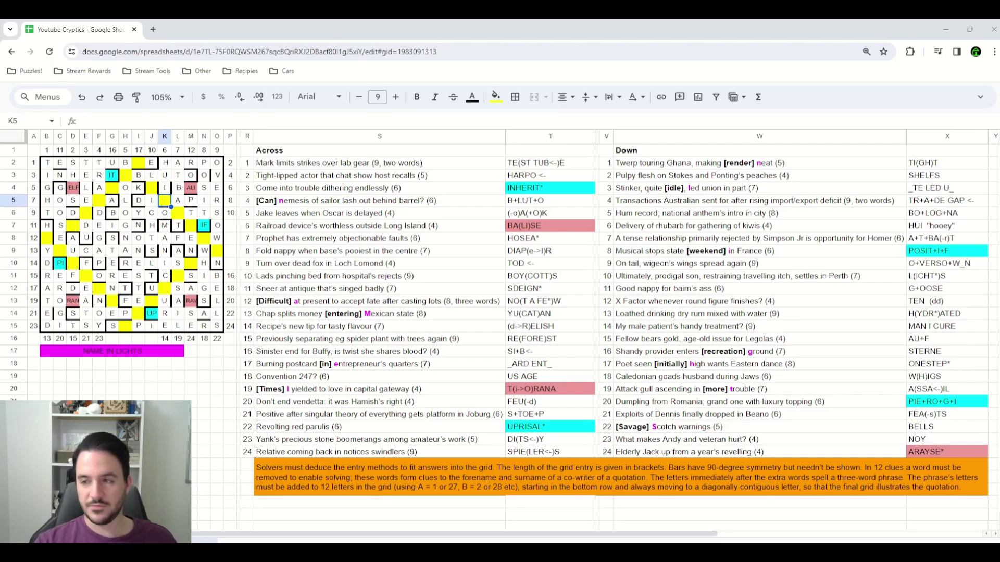
# Select across clues 4 through 19 to review their bolded bracketed words.
pyautogui.click(73, 427)
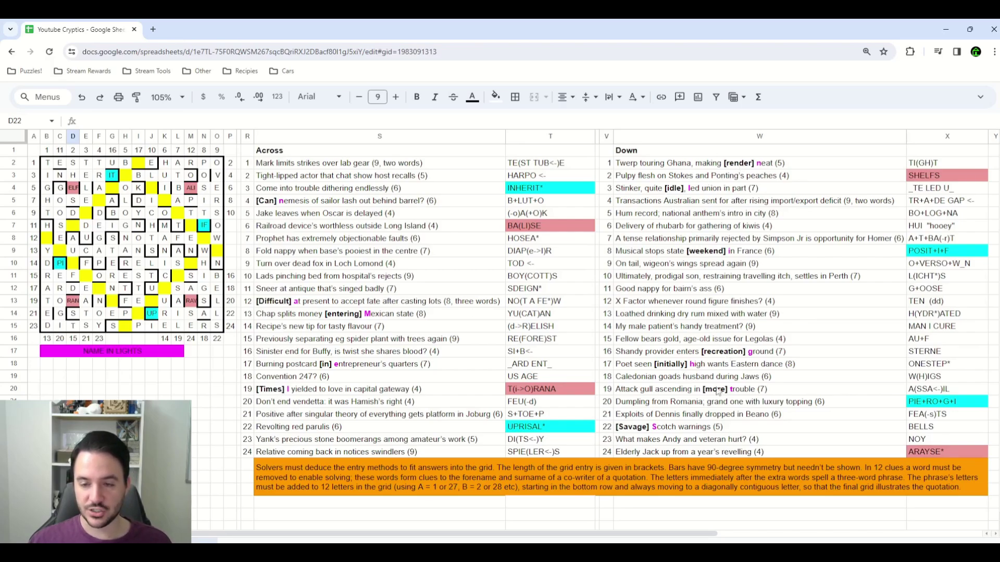
pyautogui.click(217, 376)
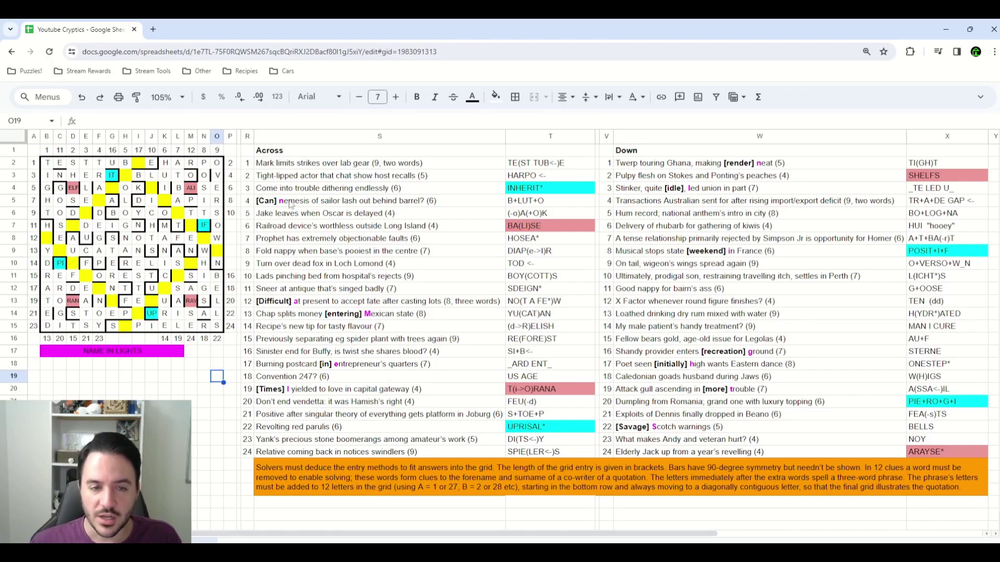
pyautogui.moveTo(291, 204); pyautogui.dragTo(327, 391)
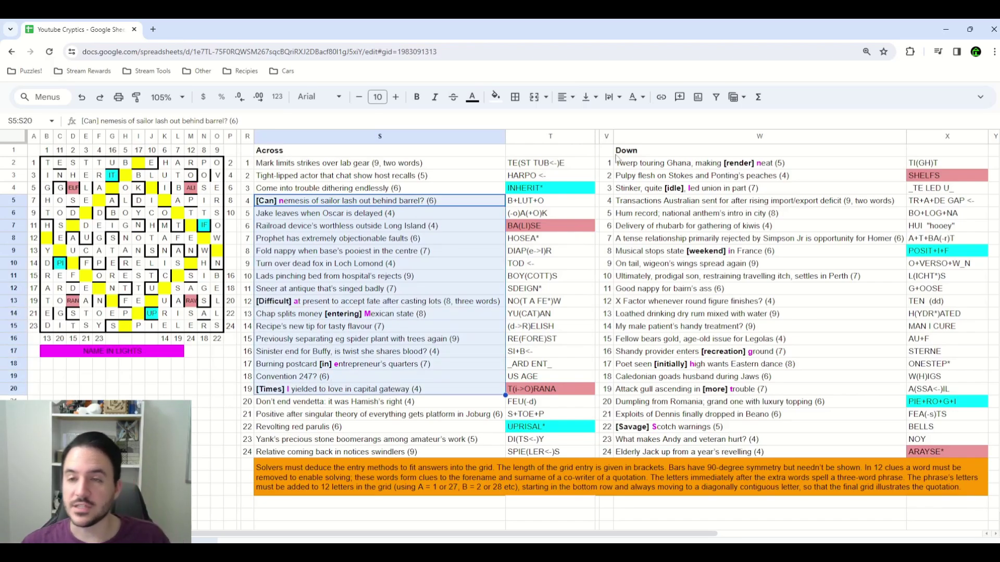
# Review the Down clues from Twerp touring (1 Down) through Savage Scotch warnings.
pyautogui.moveTo(685, 165); pyautogui.dragTo(714, 425)
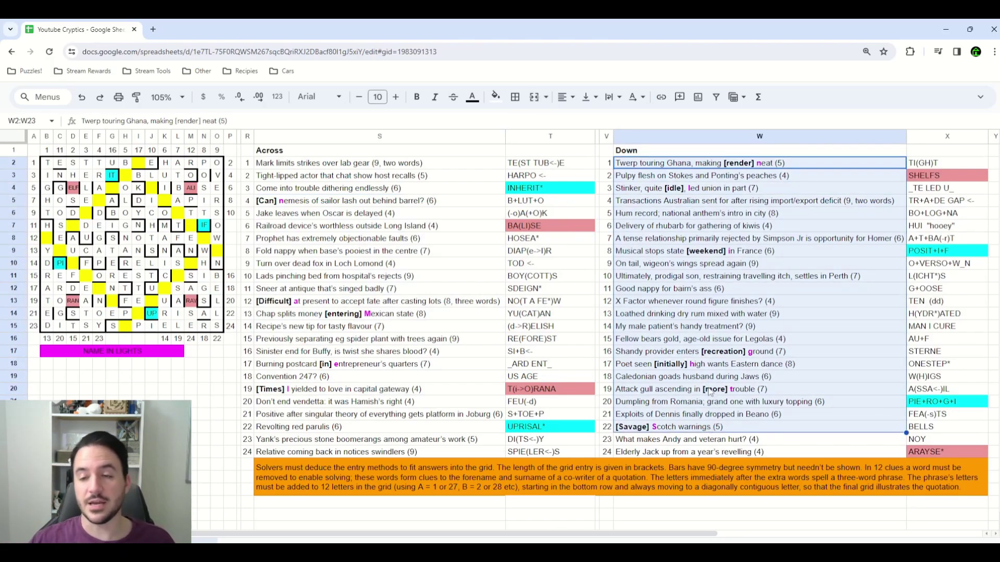
pyautogui.click(734, 165)
pyautogui.click(683, 192)
pyautogui.click(700, 254)
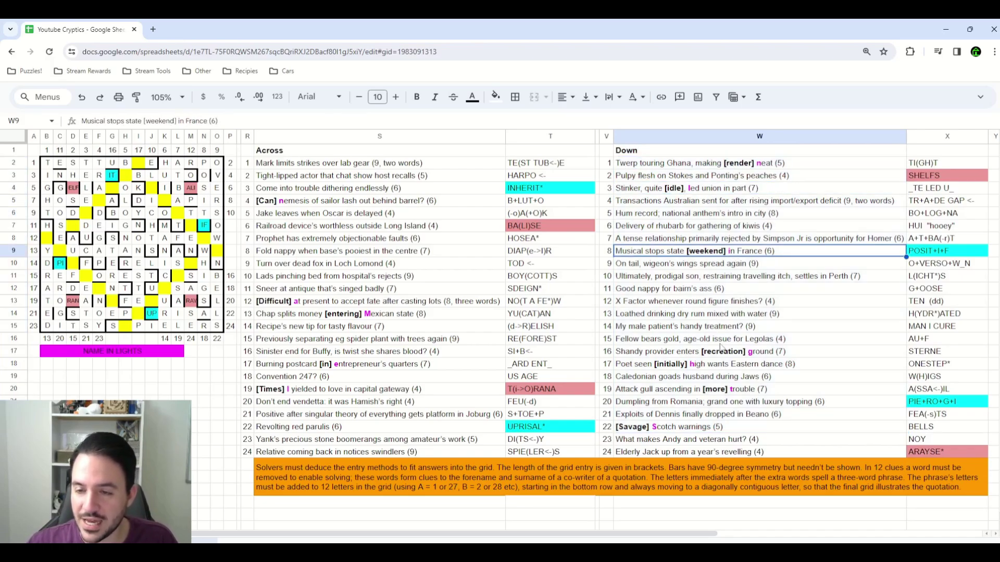
pyautogui.click(723, 352)
pyautogui.click(681, 367)
pyautogui.click(722, 393)
pyautogui.click(642, 427)
pyautogui.click(712, 394)
pyautogui.click(660, 430)
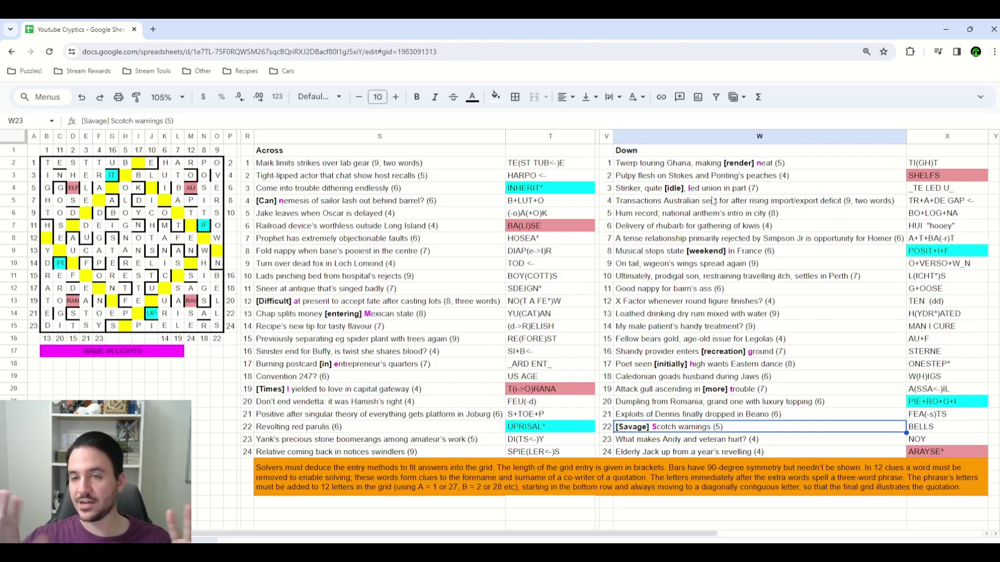
# Recheck Musical stops, Shandy provider, Poet seen and Down 19–22, then select B18:L18.
pyautogui.click(707, 255)
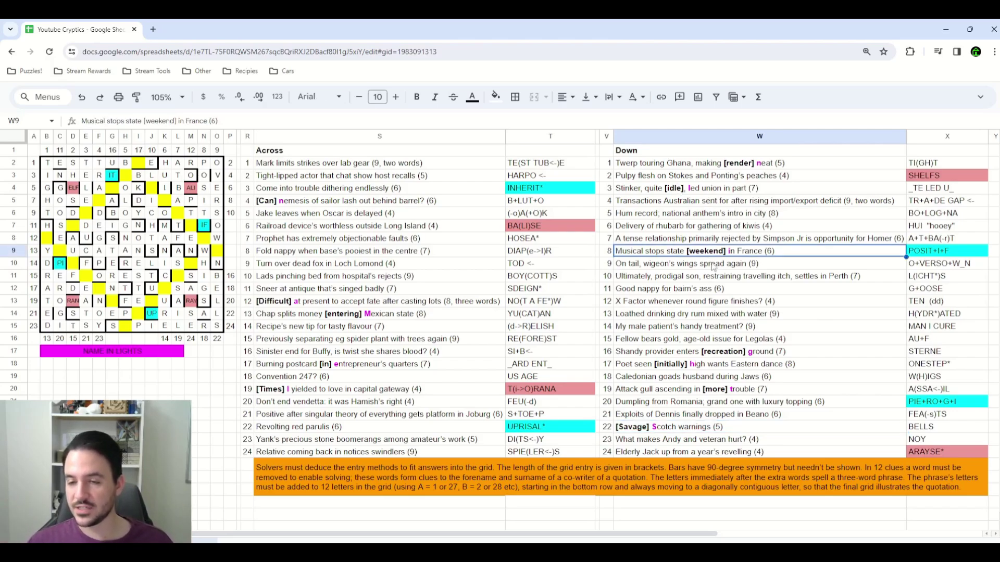
pyautogui.click(733, 356)
pyautogui.click(724, 366)
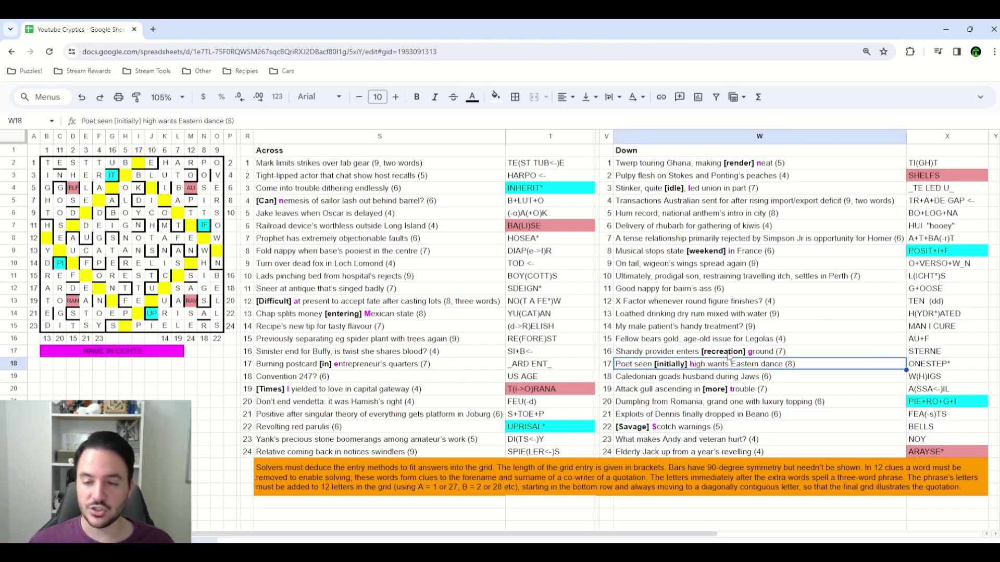
pyautogui.click(732, 355)
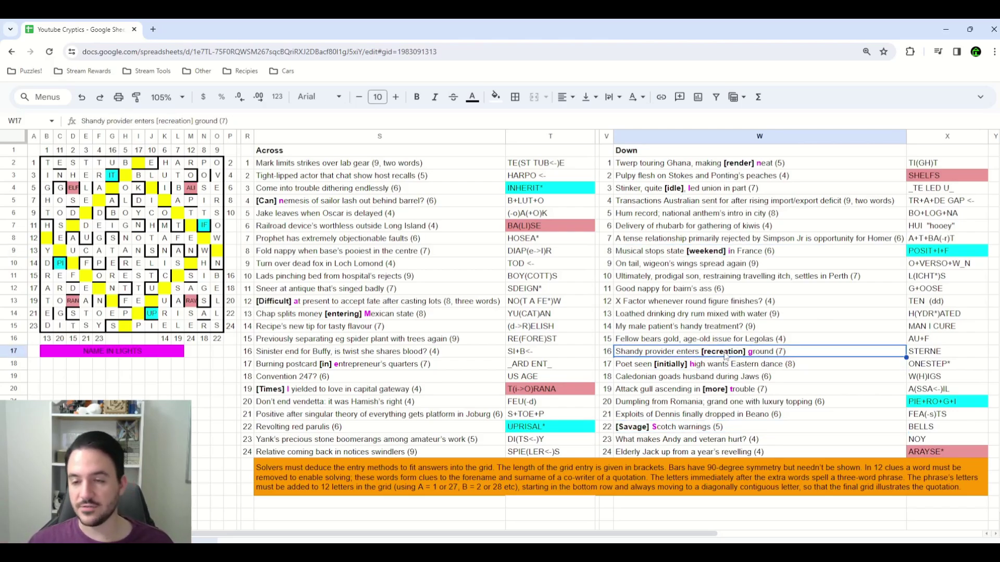
pyautogui.click(724, 252)
pyautogui.click(686, 190)
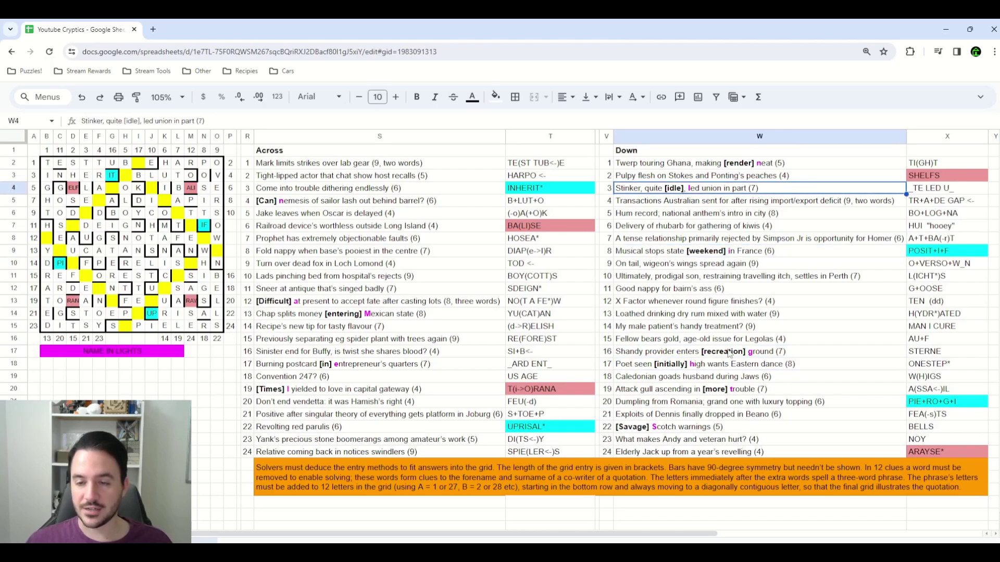
pyautogui.moveTo(712, 394); pyautogui.dragTo(710, 427)
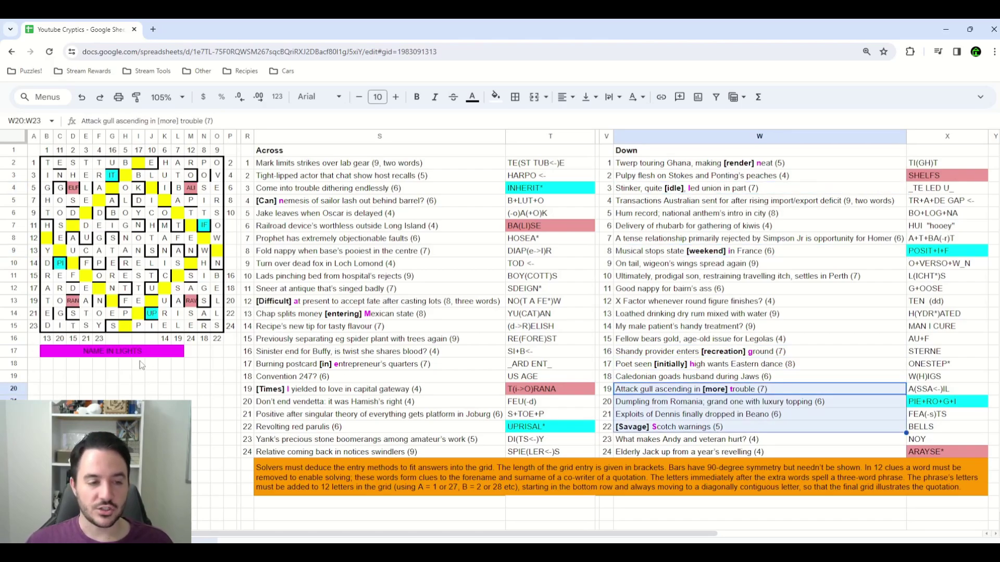
pyautogui.moveTo(52, 364); pyautogui.dragTo(185, 374)
# Place WILDER in the merged B18:L18 bar and prefix it with BILLY.
pyautogui.write('WILDER')
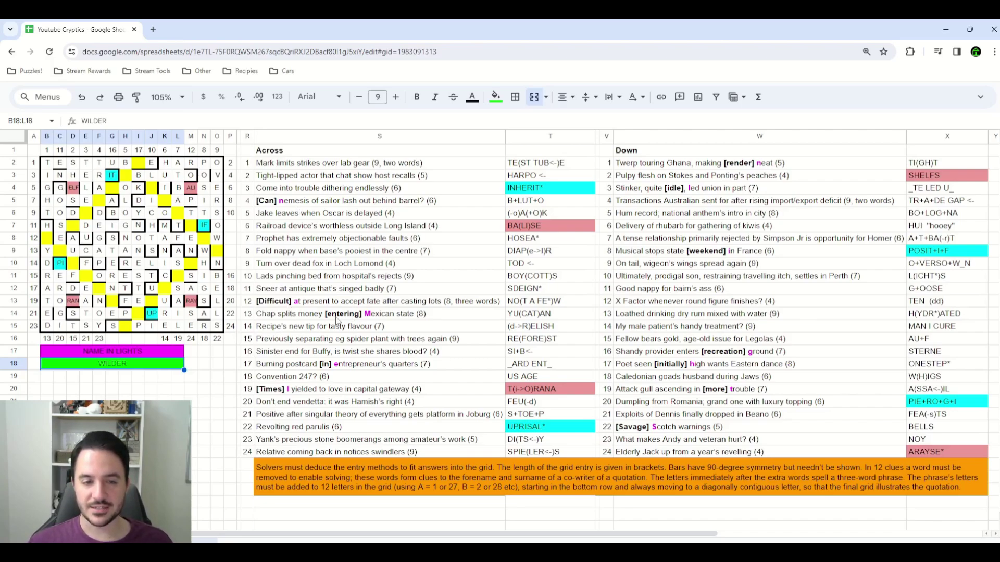
pyautogui.click(300, 393)
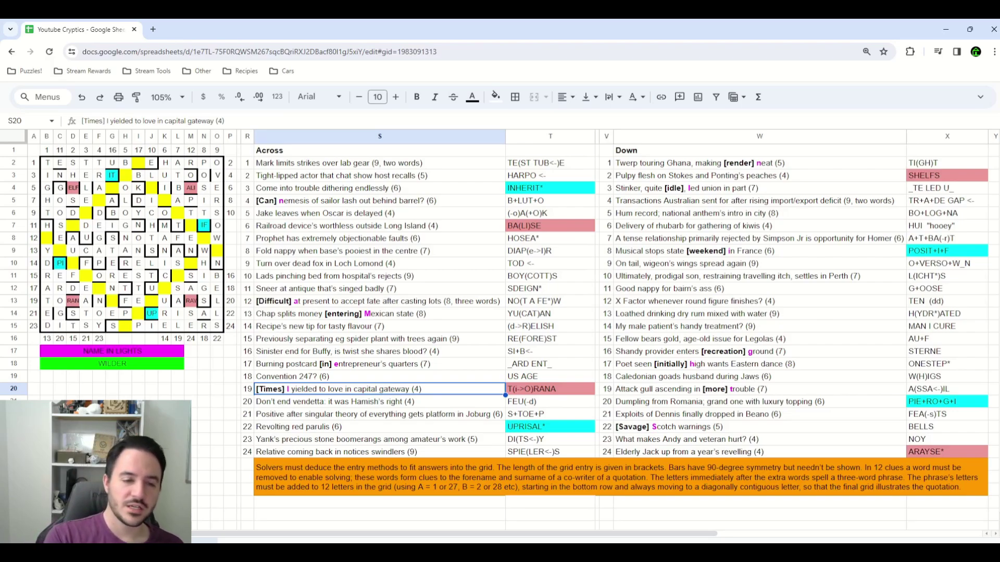
pyautogui.doubleClick(73, 364)
pyautogui.write('BILLY')
pyautogui.press('Return')
pyautogui.press('Up')
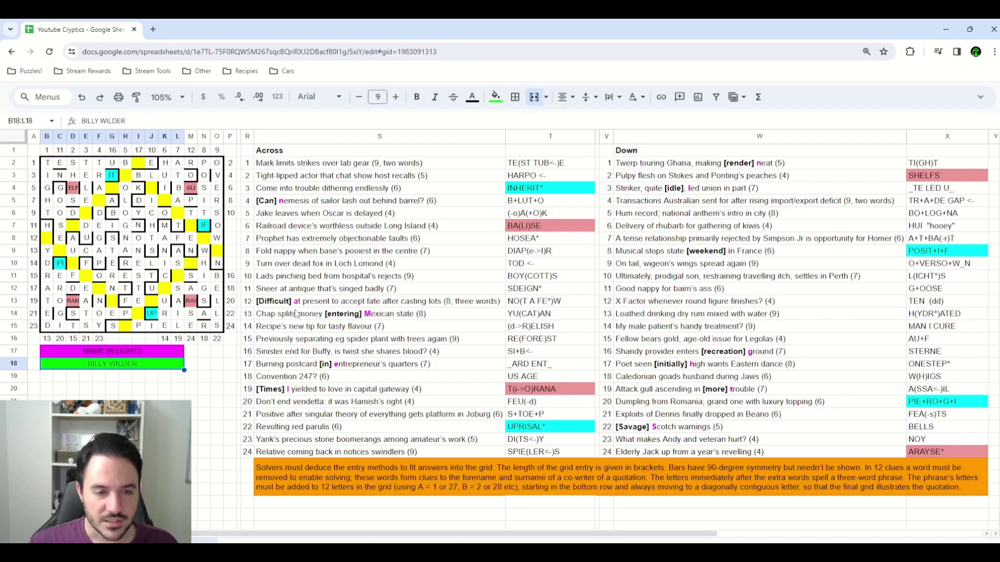
# Compare clues 12 and 19 across, then reopen the BILLY WILDER bar, leaving it unchanged.
pyautogui.click(279, 302)
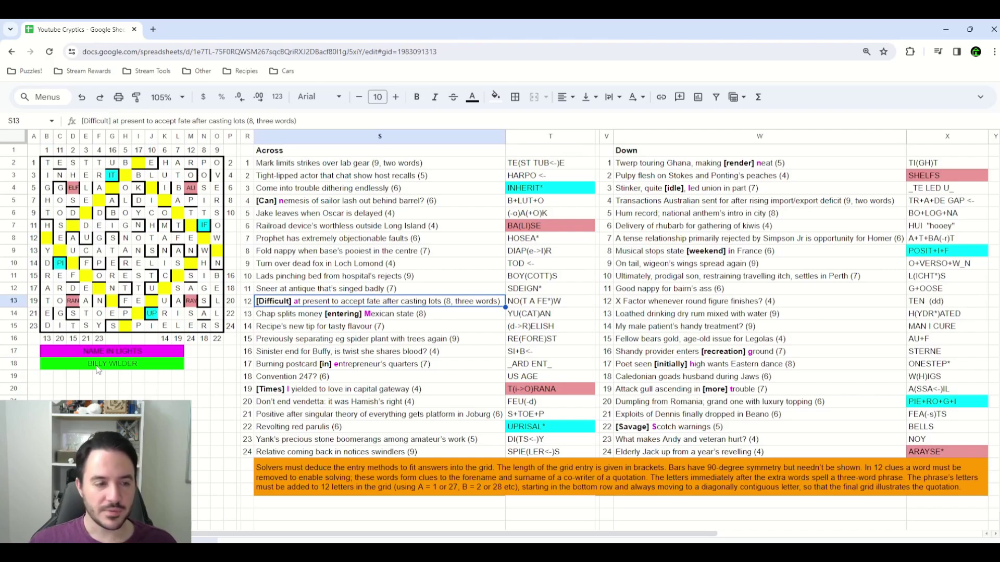
pyautogui.click(290, 393)
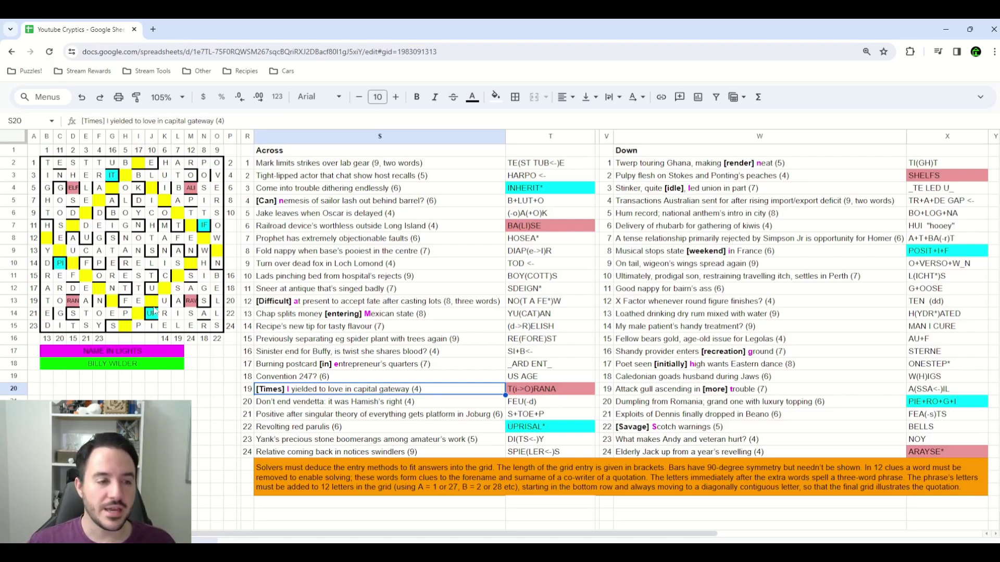
pyautogui.click(102, 367)
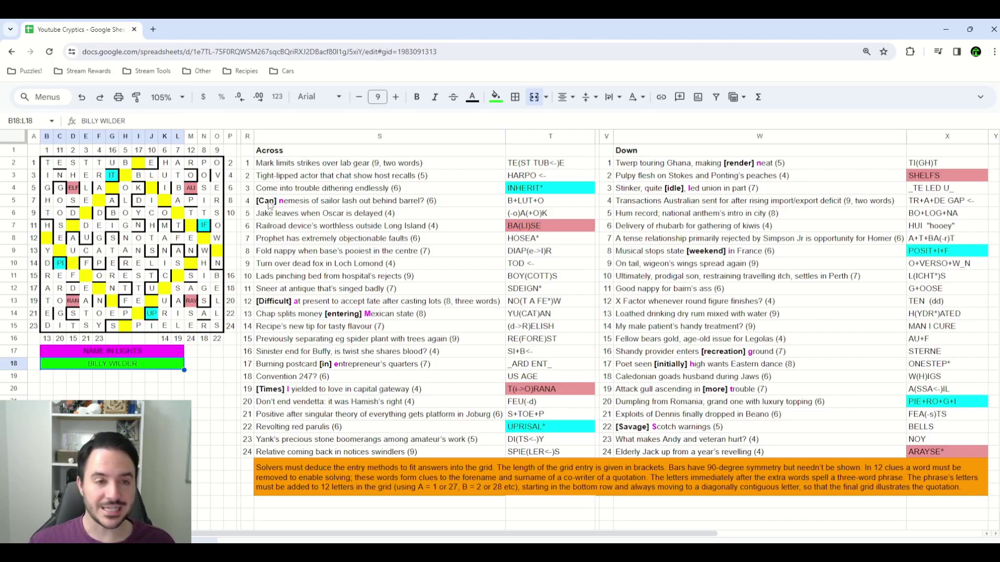
pyautogui.doubleClick(100, 366)
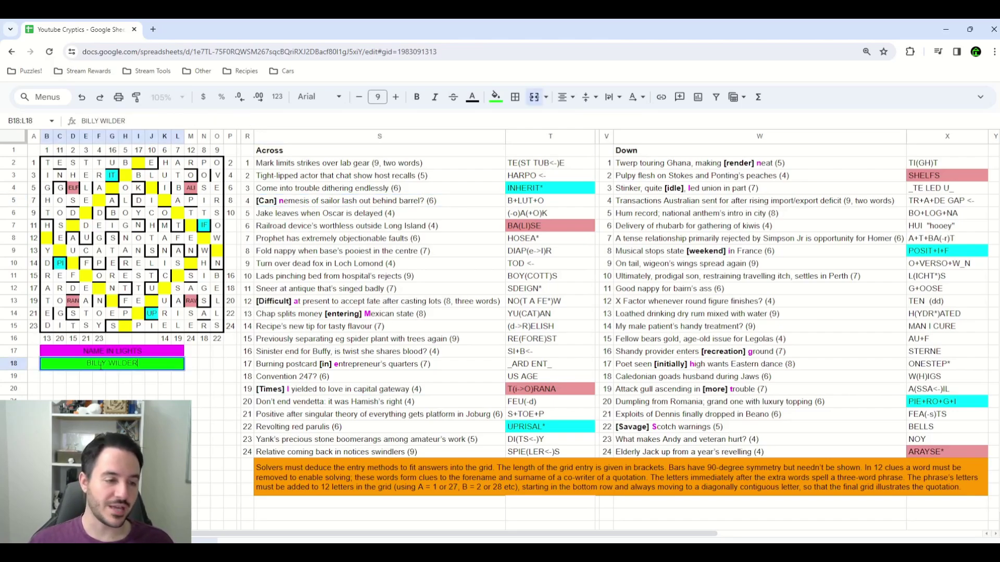
pyautogui.write('(')
pyautogui.press('BackSpace')
pyautogui.press('Escape')
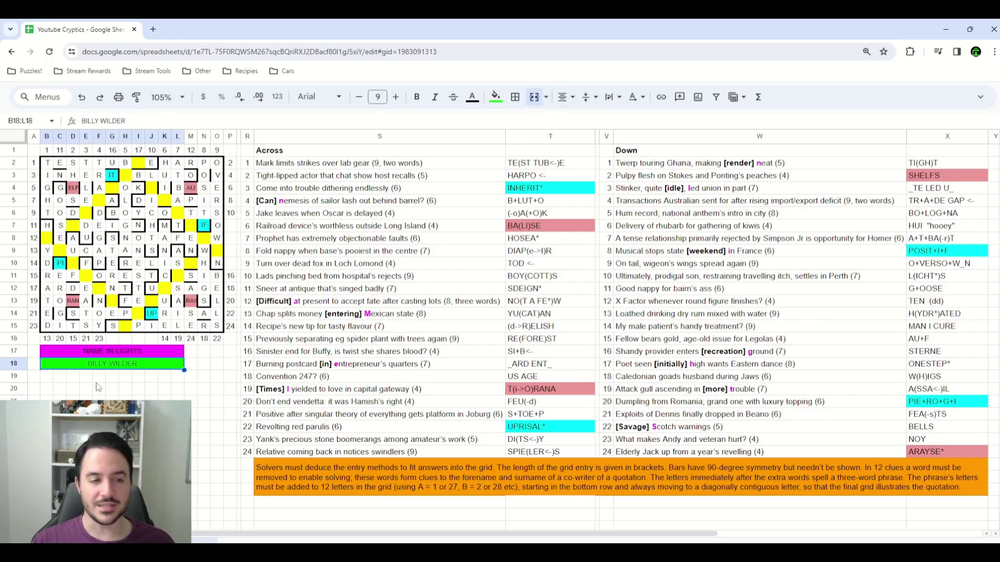
pyautogui.press('Down')
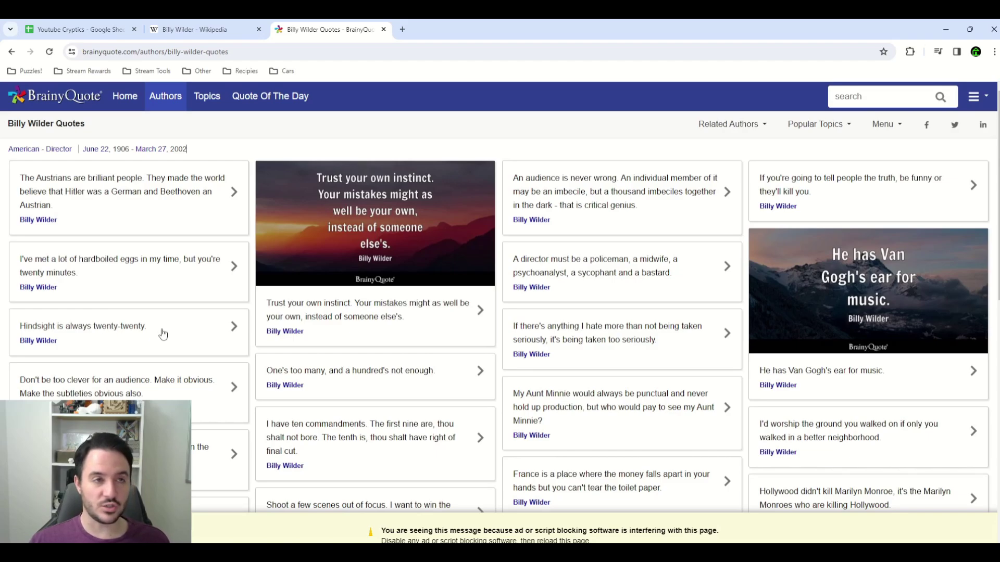
# Return from the Billy Wilder quotes to the crossword spreadsheet tab.
pyautogui.click(87, 26)
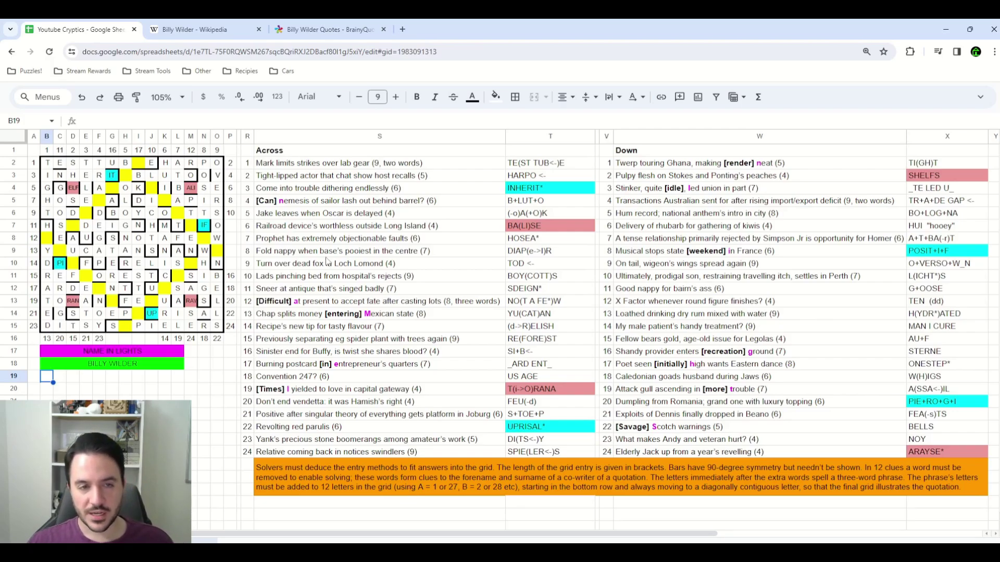
pyautogui.click(141, 351)
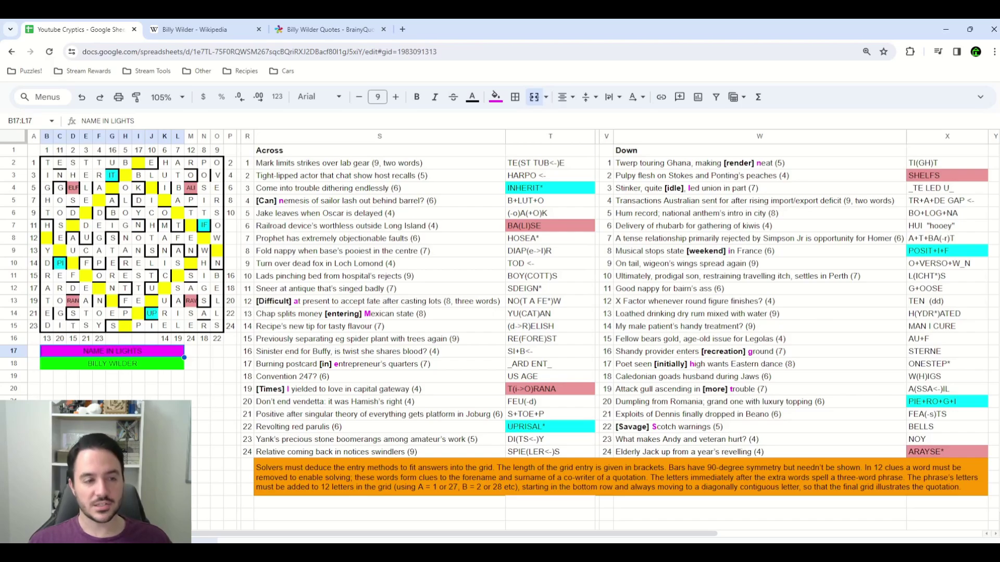
pyautogui.click(85, 476)
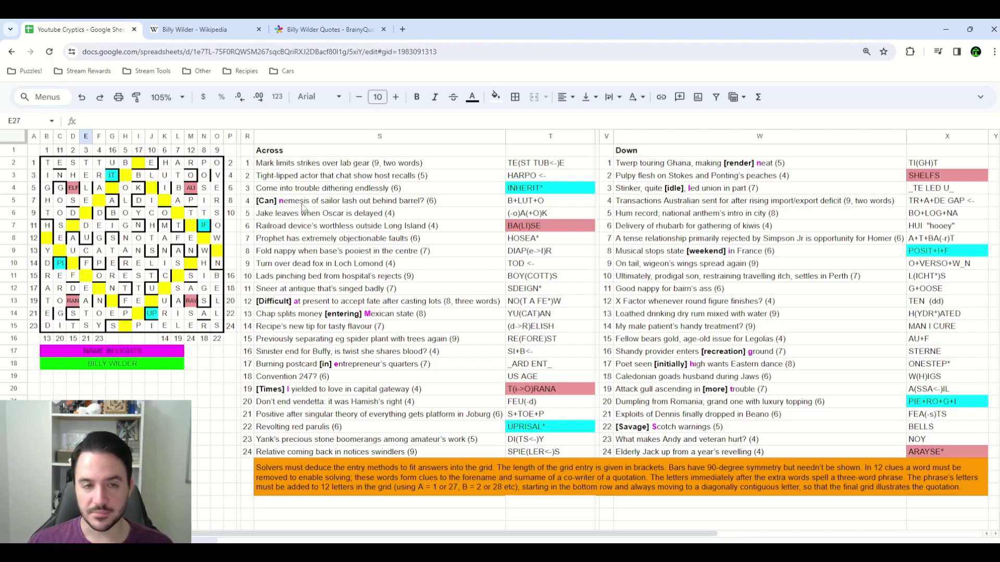
pyautogui.click(107, 352)
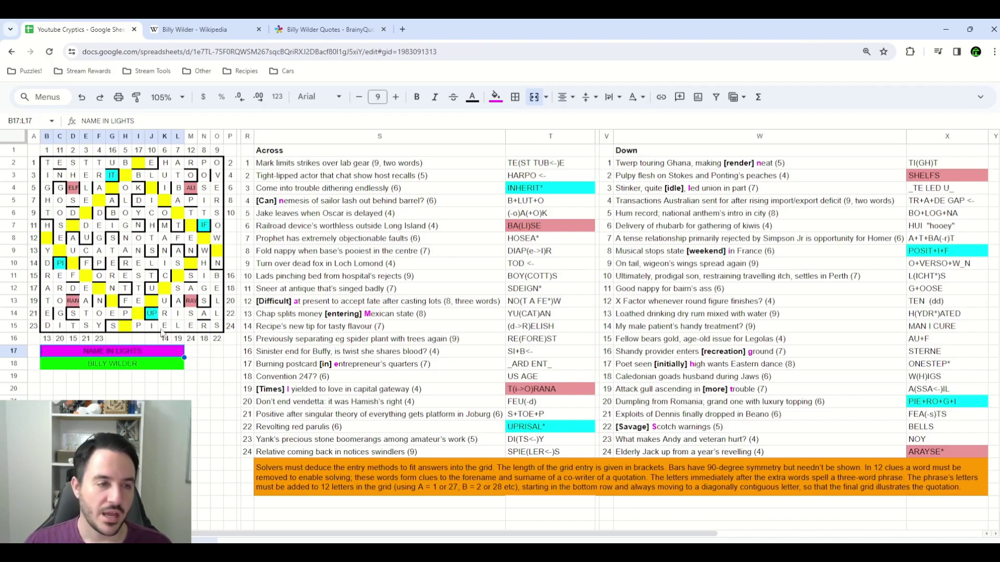
pyautogui.click(130, 326)
pyautogui.click(139, 313)
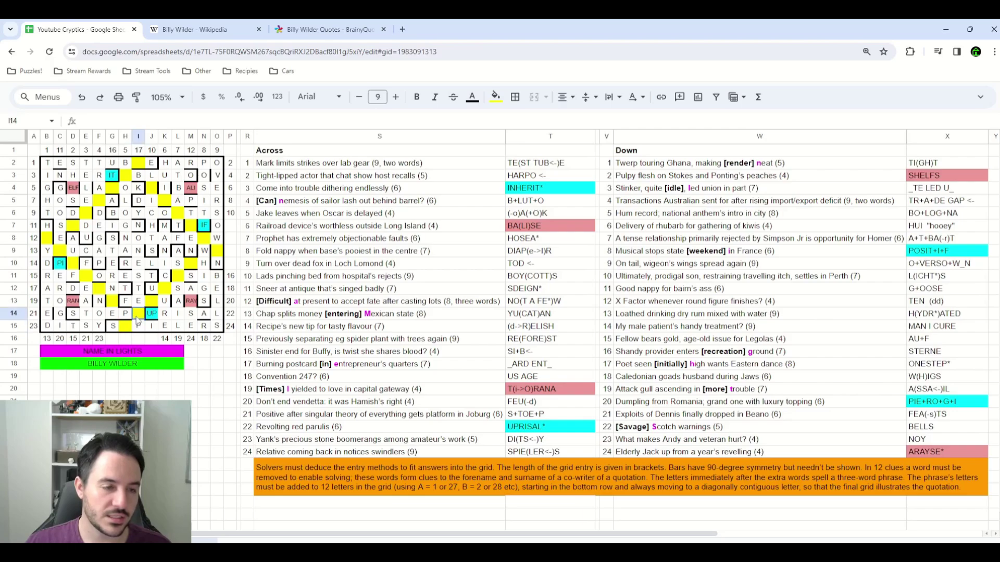
pyautogui.click(152, 301)
pyautogui.click(164, 288)
pyautogui.click(177, 276)
pyautogui.click(191, 263)
pyautogui.click(203, 250)
pyautogui.click(217, 238)
pyautogui.click(177, 213)
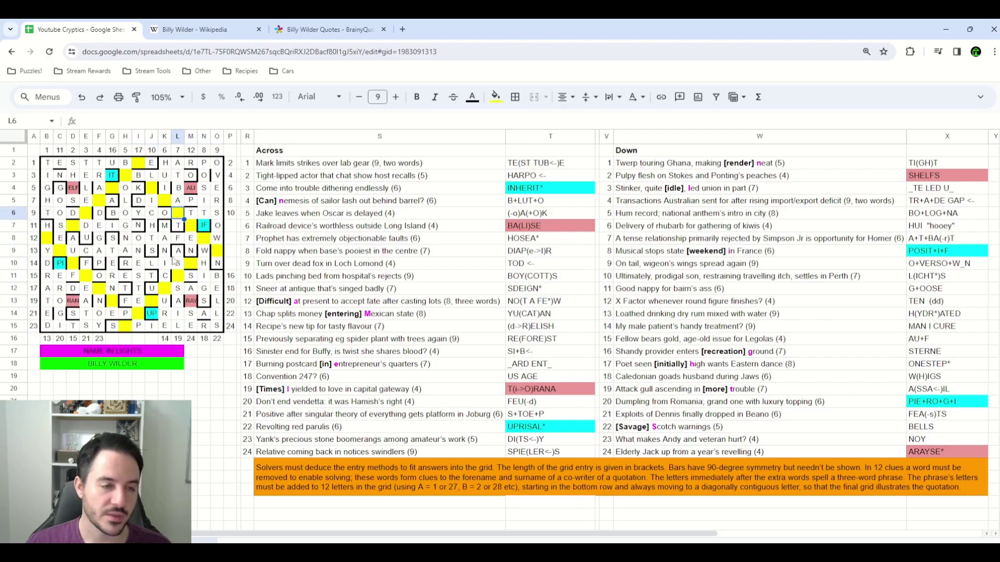
pyautogui.click(129, 315)
pyautogui.moveTo(130, 317); pyautogui.dragTo(139, 332)
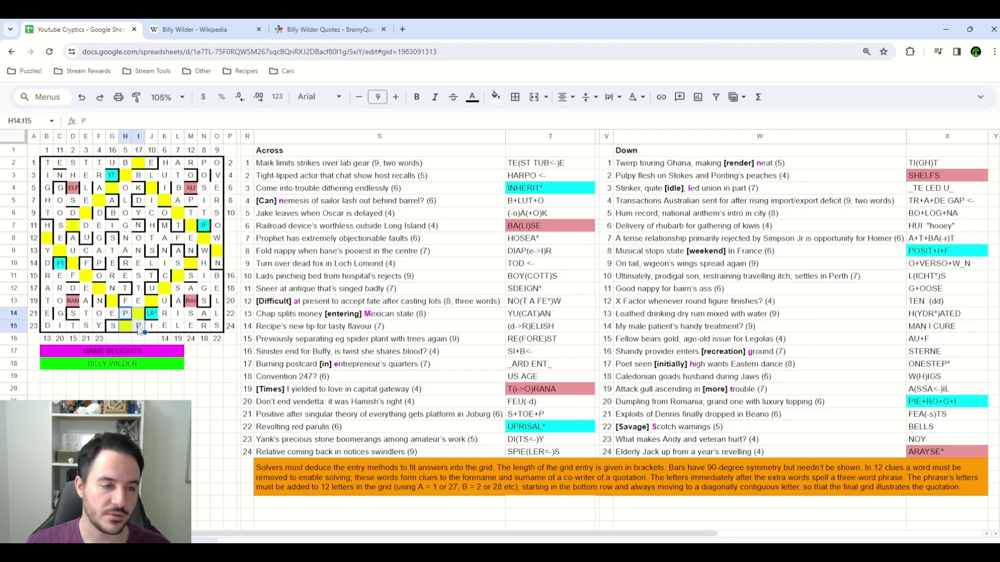
pyautogui.click(130, 318)
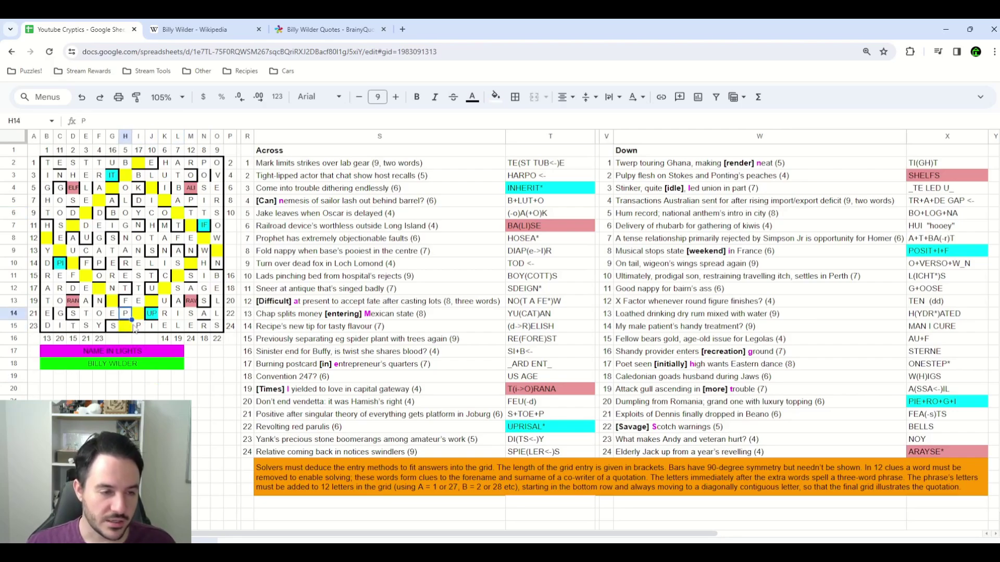
pyautogui.click(137, 325)
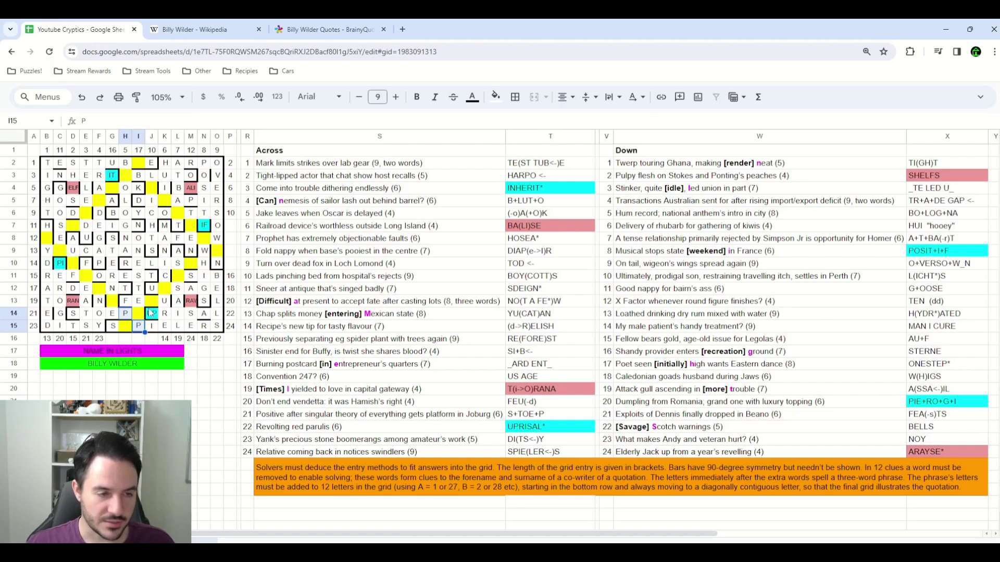
pyautogui.click(151, 288)
pyautogui.keyDown('ctrl'); pyautogui.click(164, 301); pyautogui.keyUp('ctrl')
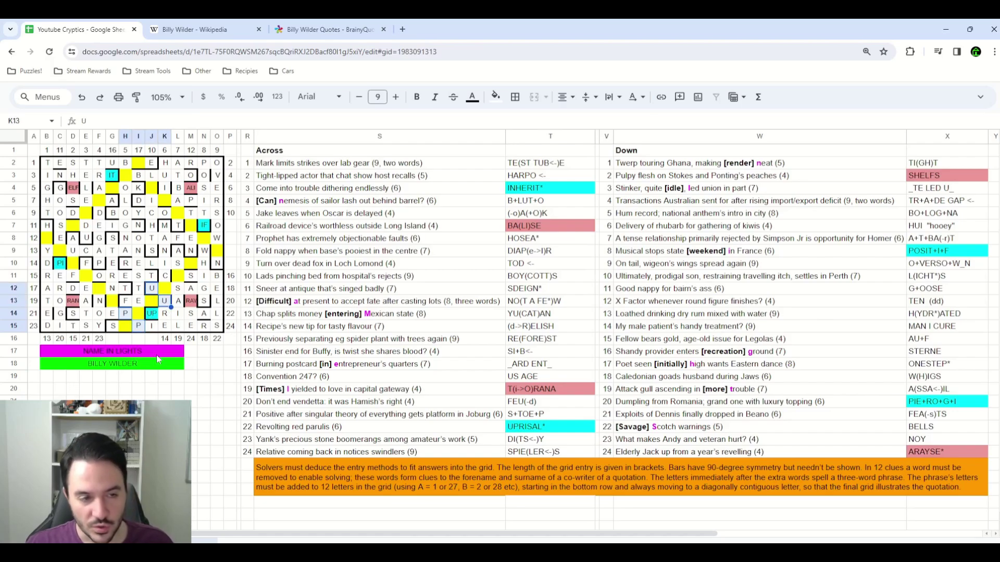
pyautogui.keyDown('ctrl'); pyautogui.click(182, 265); pyautogui.keyUp('ctrl')
pyautogui.keyDown('ctrl'); pyautogui.click(190, 277); pyautogui.keyUp('ctrl')
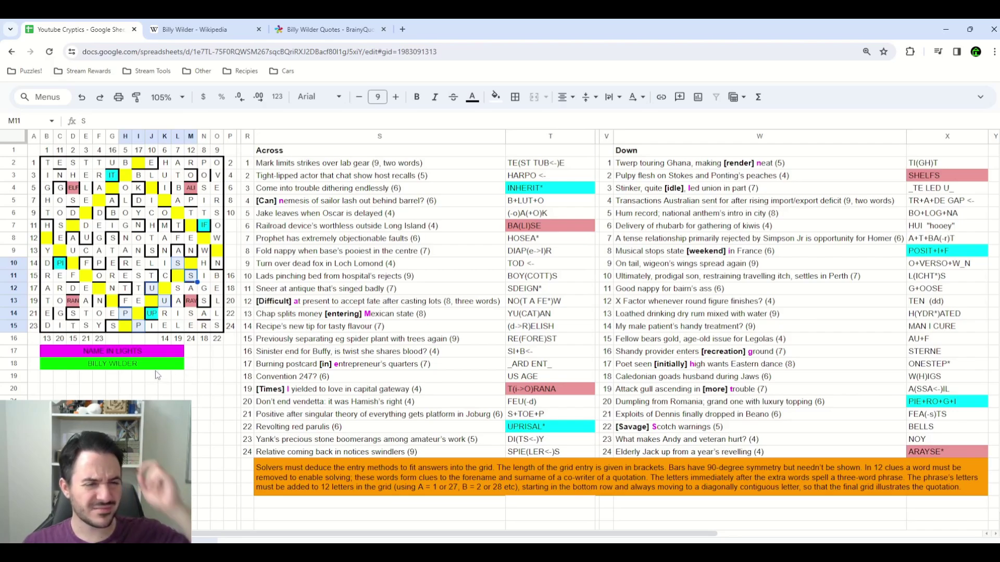
pyautogui.click(153, 389)
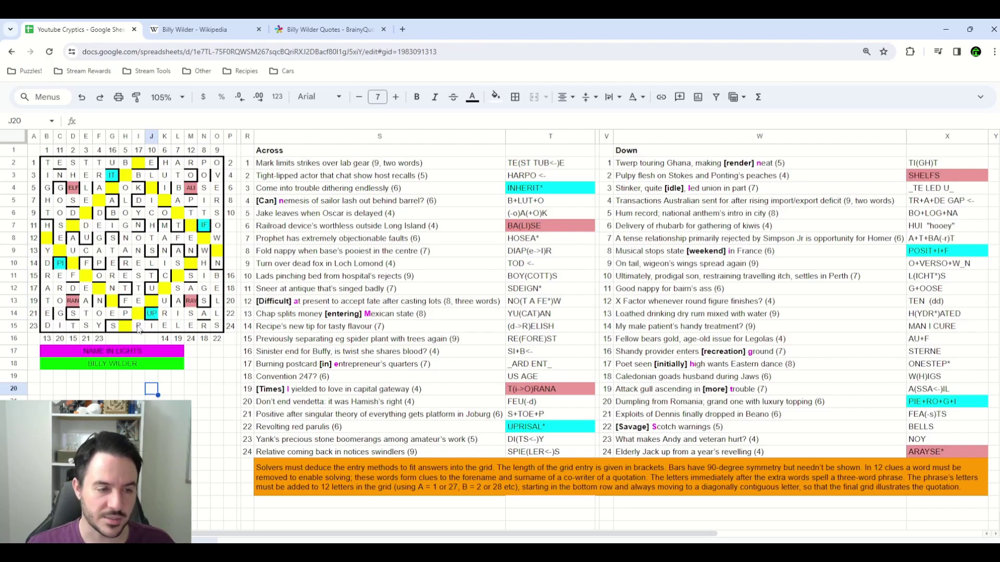
pyautogui.click(130, 319)
pyautogui.click(132, 331)
pyautogui.click(131, 314)
pyautogui.click(131, 328)
pyautogui.click(130, 314)
pyautogui.click(138, 315)
pyautogui.hotkey('ctrl', 'v')
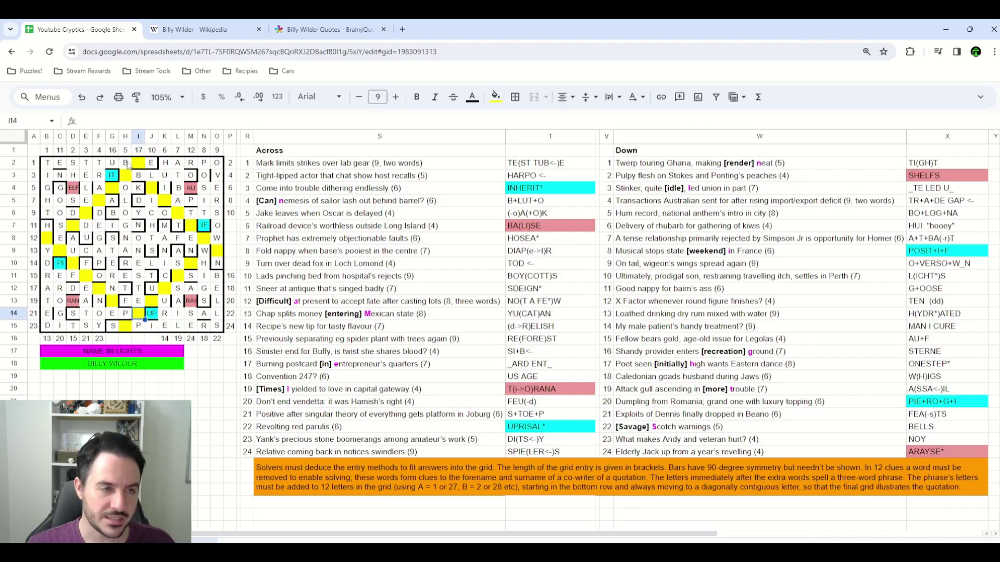
pyautogui.moveTo(129, 164); pyautogui.dragTo(139, 177)
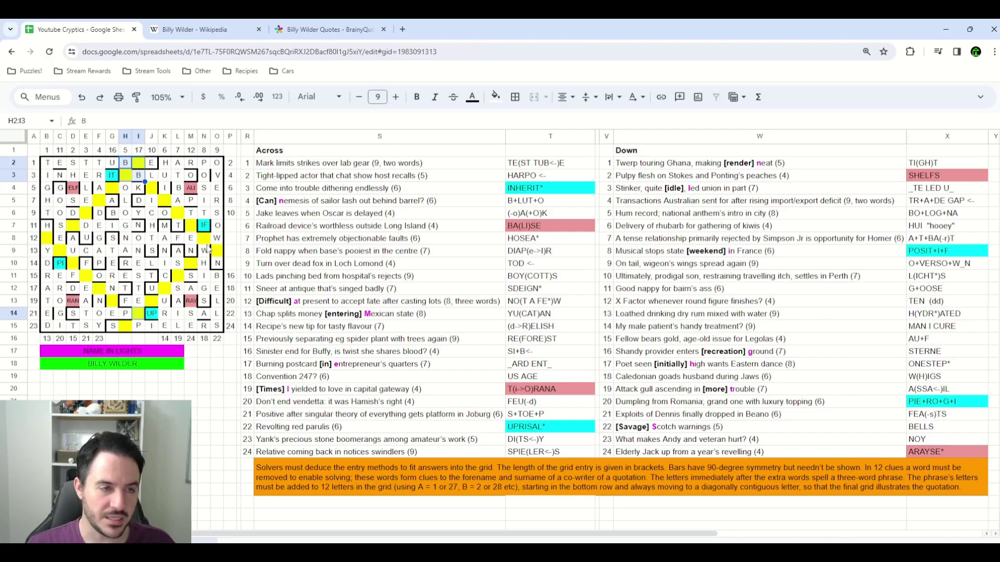
pyautogui.moveTo(204, 239); pyautogui.dragTo(216, 253)
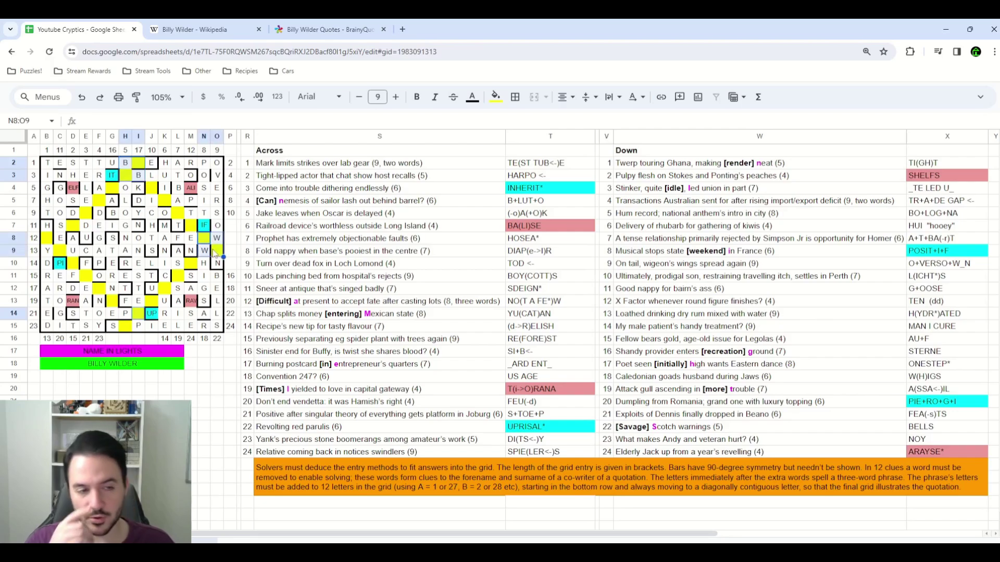
pyautogui.click(130, 318)
pyautogui.moveTo(131, 321); pyautogui.dragTo(140, 327)
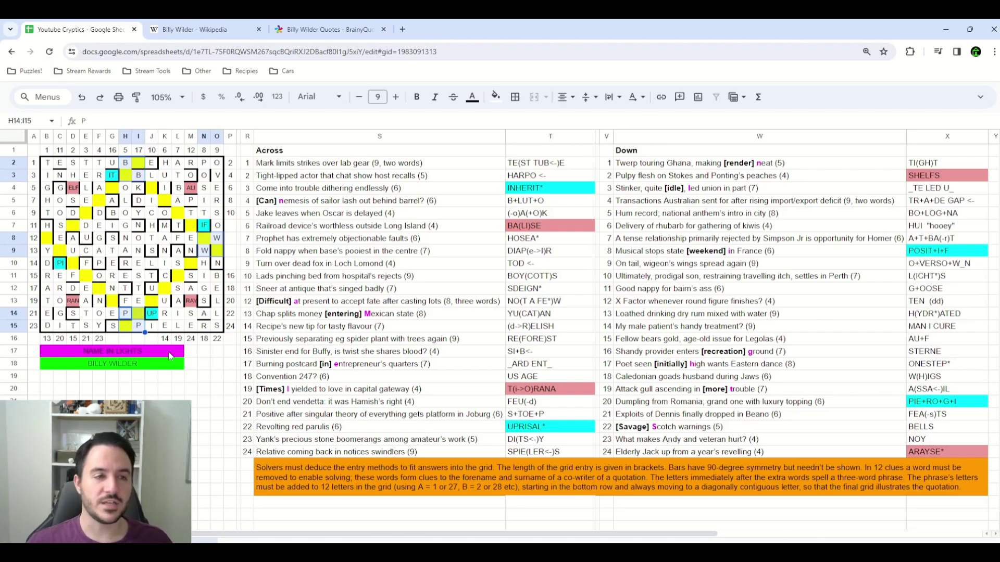
pyautogui.click(128, 326)
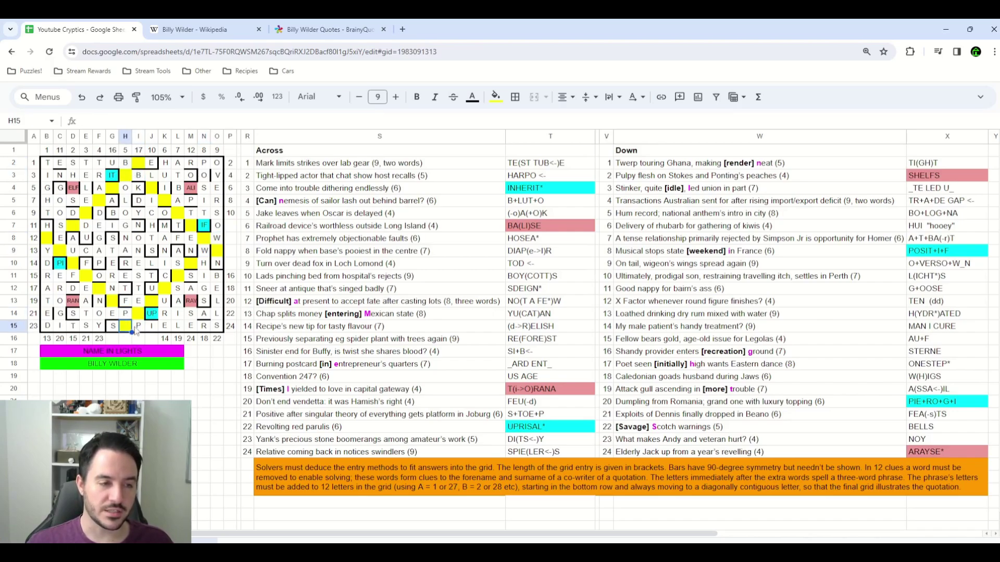
pyautogui.moveTo(46, 238); pyautogui.dragTo(61, 251)
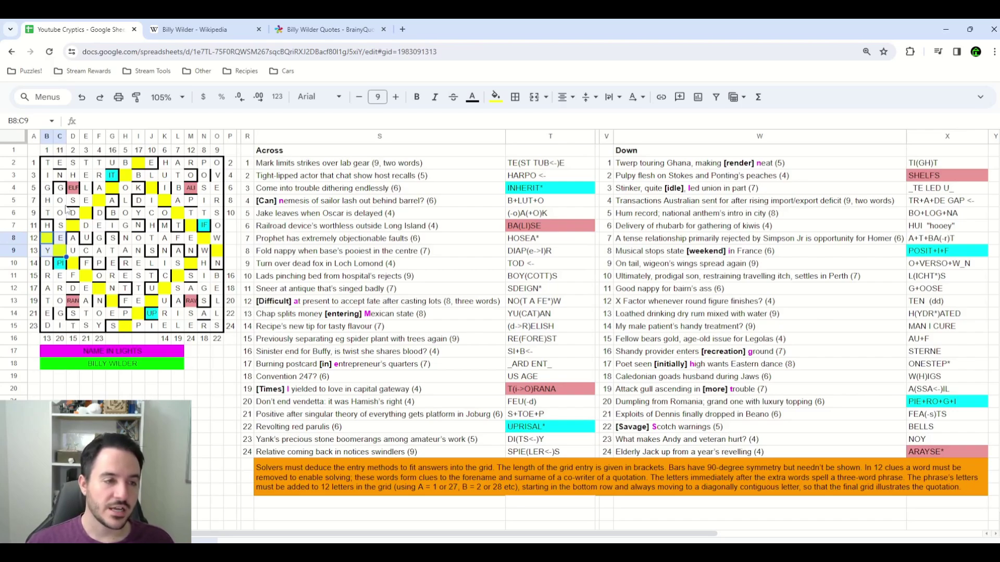
# Change the 11 Down working from G+OOSE to G+OOSY and set grid cell C8 to Y.
pyautogui.moveTo(60, 188); pyautogui.dragTo(61, 240)
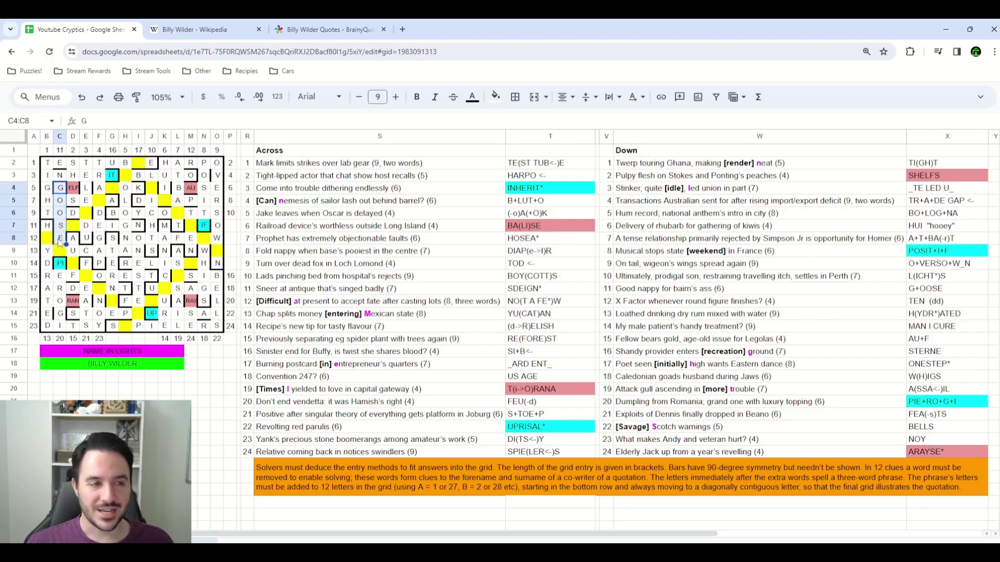
pyautogui.doubleClick(950, 289)
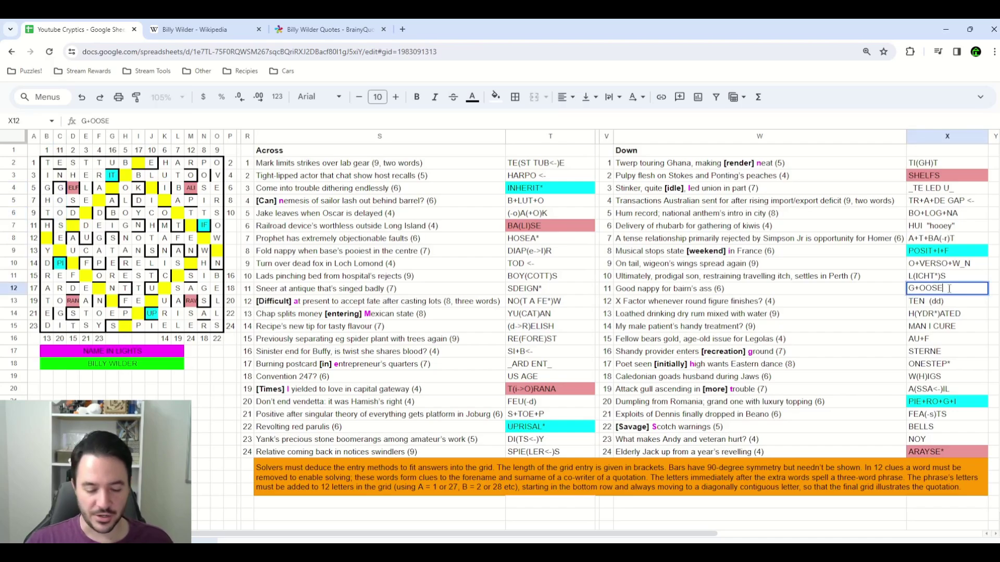
pyautogui.write('Y')
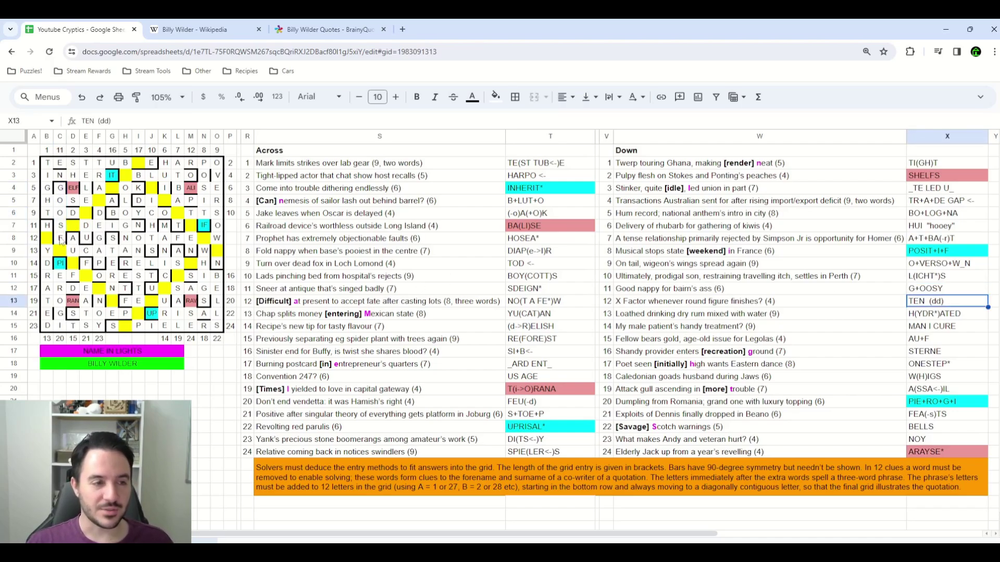
pyautogui.click(60, 239)
pyautogui.write('Y')
pyautogui.press('Return')
pyautogui.click(111, 414)
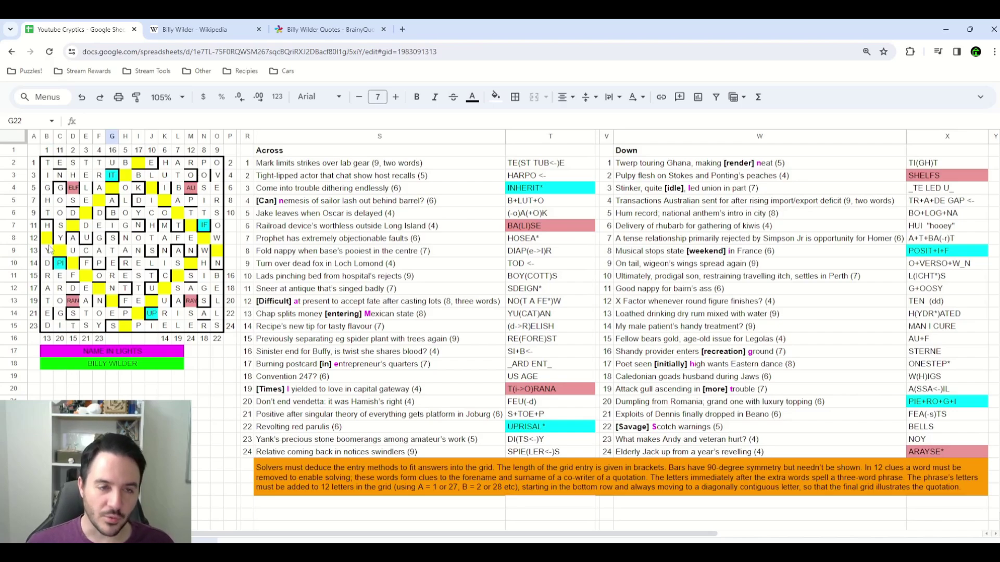
# Select the 2x2 blocks H14:I15, N8:O9, H2:I3 and B8:C9 together.
pyautogui.moveTo(126, 313); pyautogui.dragTo(144, 327)
pyautogui.moveTo(204, 238); pyautogui.dragTo(218, 250)
pyautogui.moveTo(128, 164); pyautogui.dragTo(138, 175)
pyautogui.moveTo(49, 239); pyautogui.dragTo(61, 252)
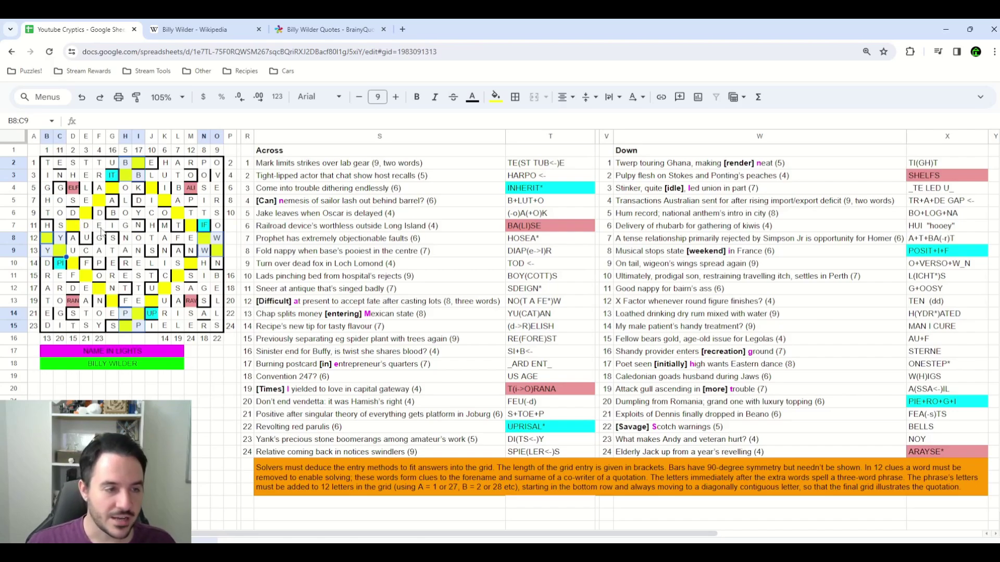
# Add blocks D6:E7, F4:G5, L6:M7, J12:K13 and D10:E11, fill everything yellow, then deselect.
pyautogui.moveTo(75, 218); pyautogui.dragTo(83, 224)
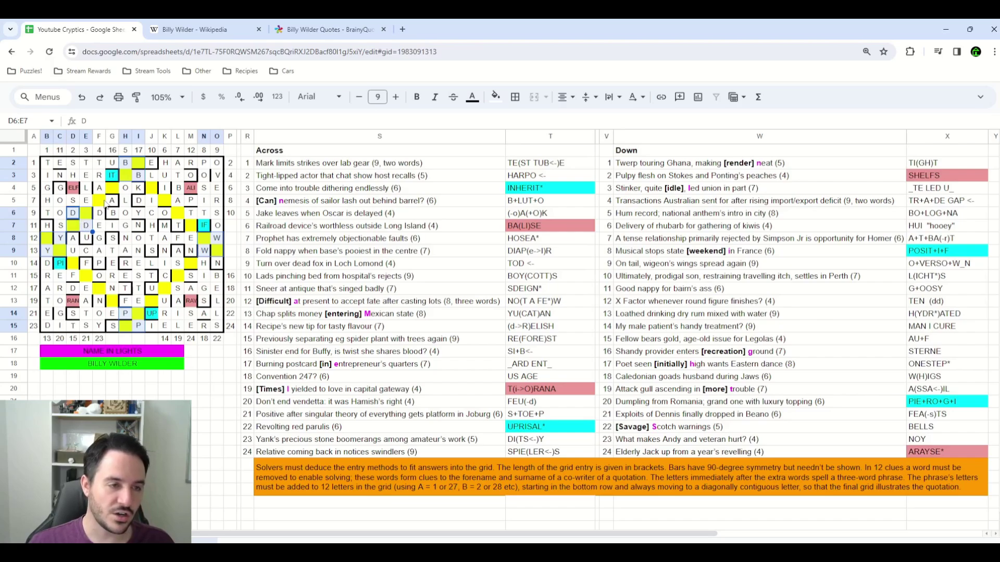
pyautogui.moveTo(101, 188); pyautogui.dragTo(115, 201)
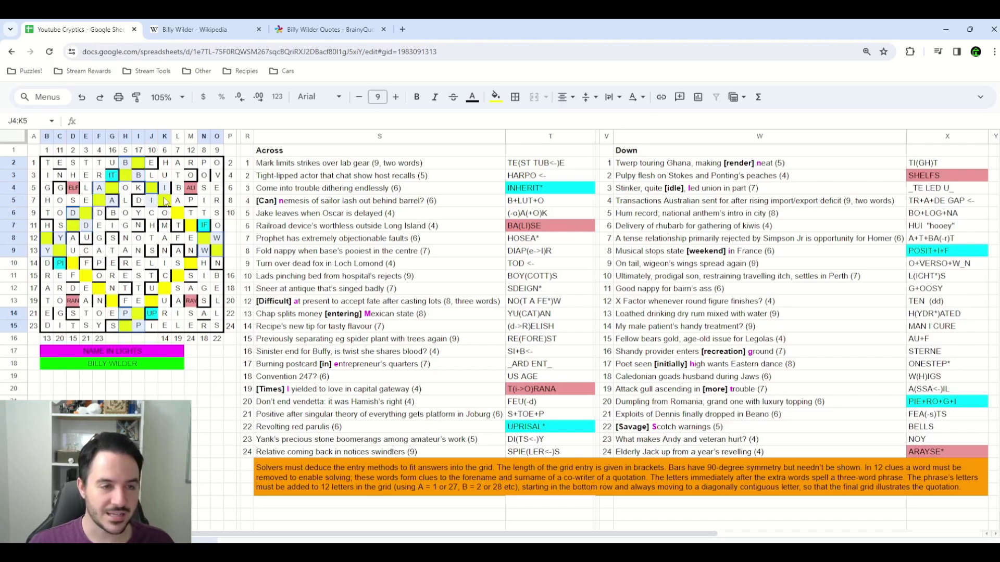
pyautogui.moveTo(178, 213); pyautogui.dragTo(191, 226)
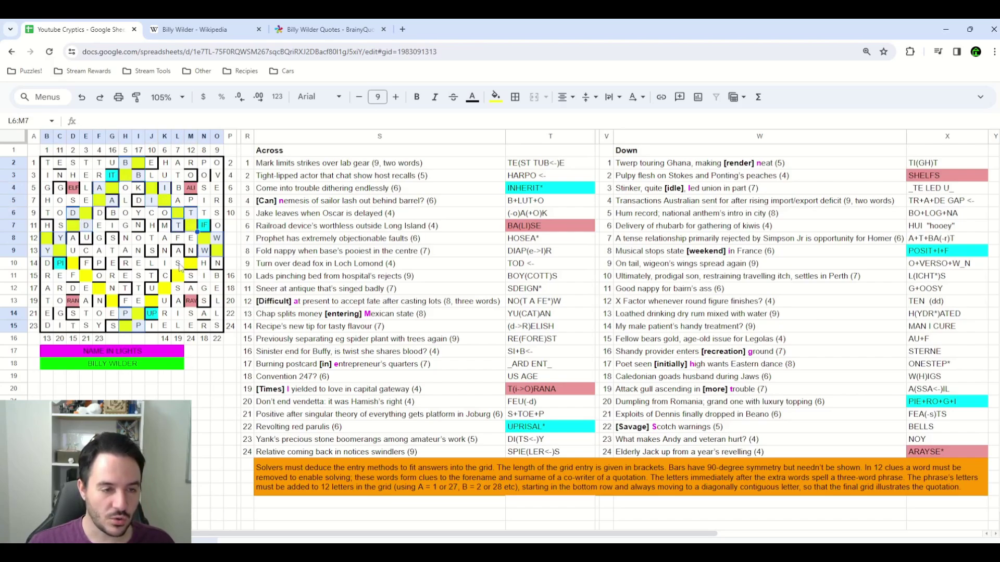
pyautogui.moveTo(180, 267); pyautogui.dragTo(164, 302)
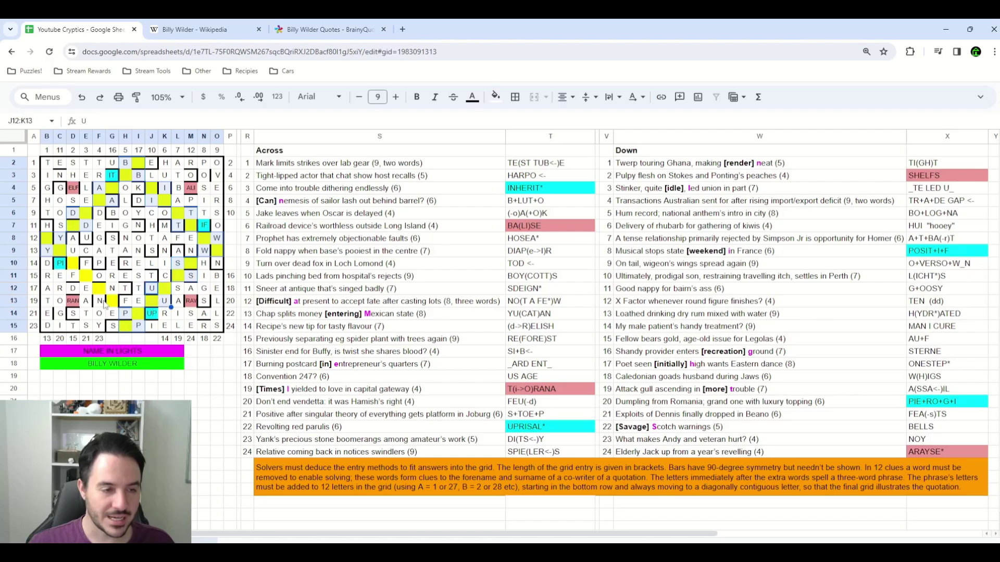
pyautogui.moveTo(74, 264); pyautogui.dragTo(86, 278)
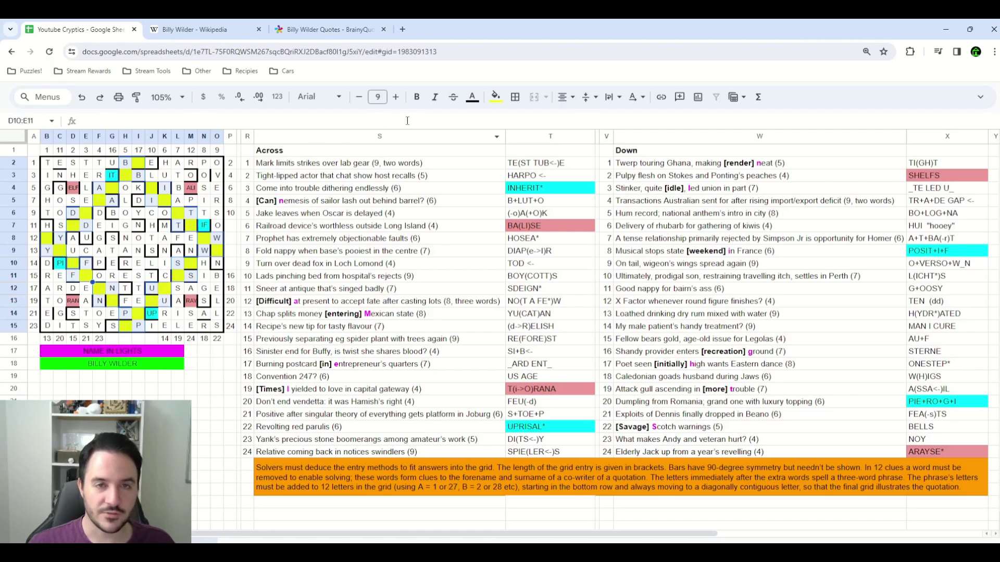
pyautogui.click(495, 96)
pyautogui.click(536, 156)
pyautogui.click(191, 402)
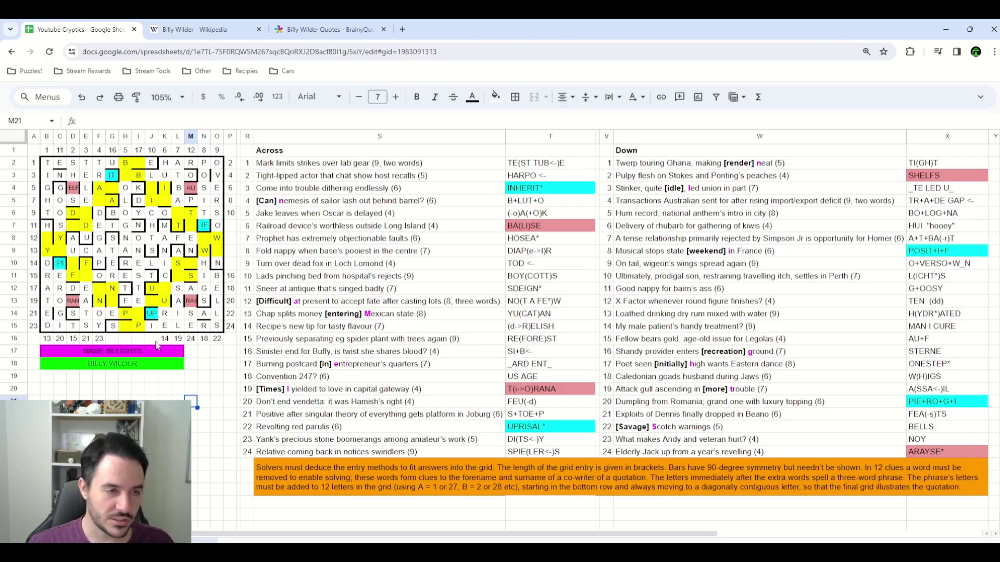
pyautogui.click(112, 189)
pyautogui.click(125, 400)
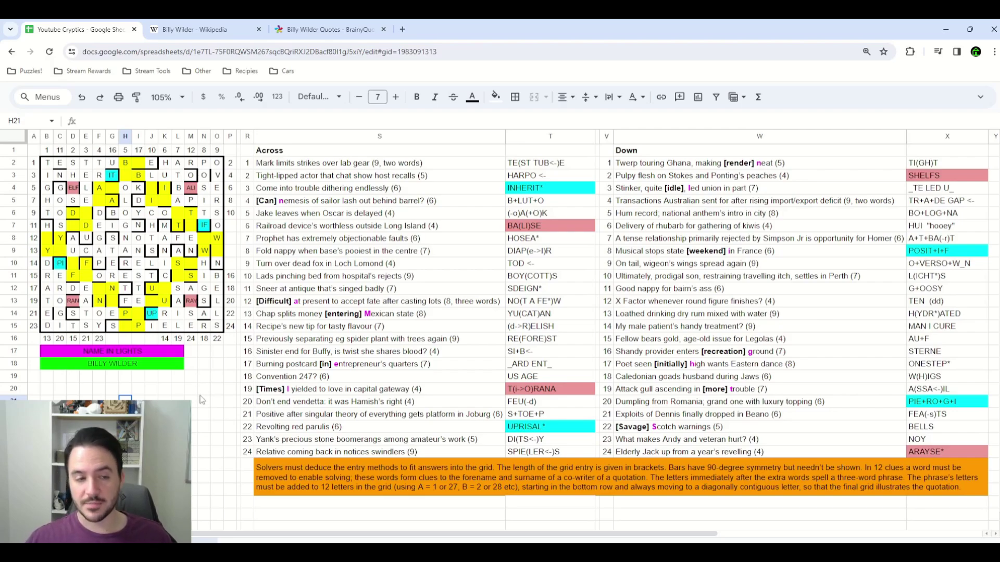
# Undo the yellow fill on the bottom-row P, then inspect the neighbouring cells and C9.
pyautogui.click(136, 352)
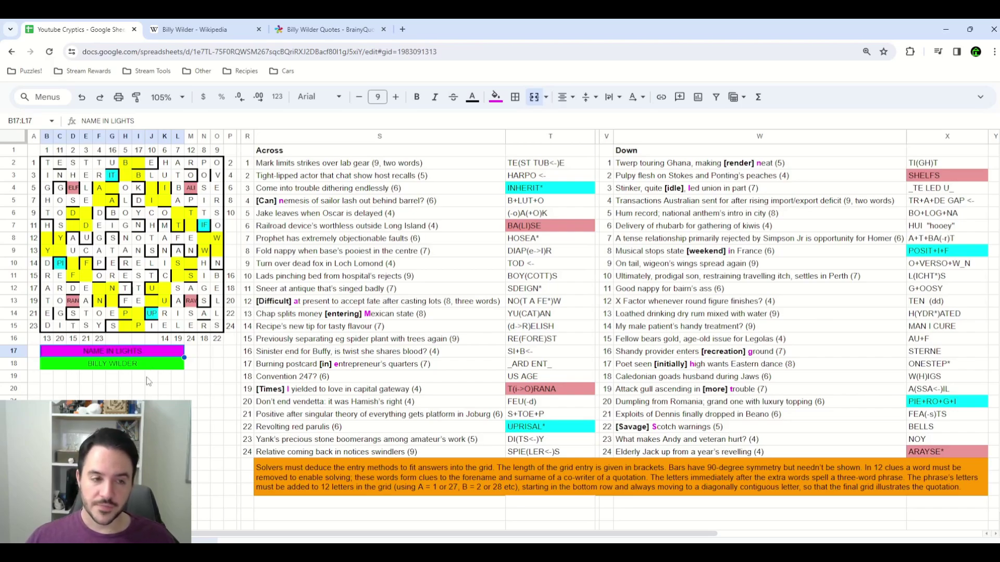
pyautogui.click(138, 328)
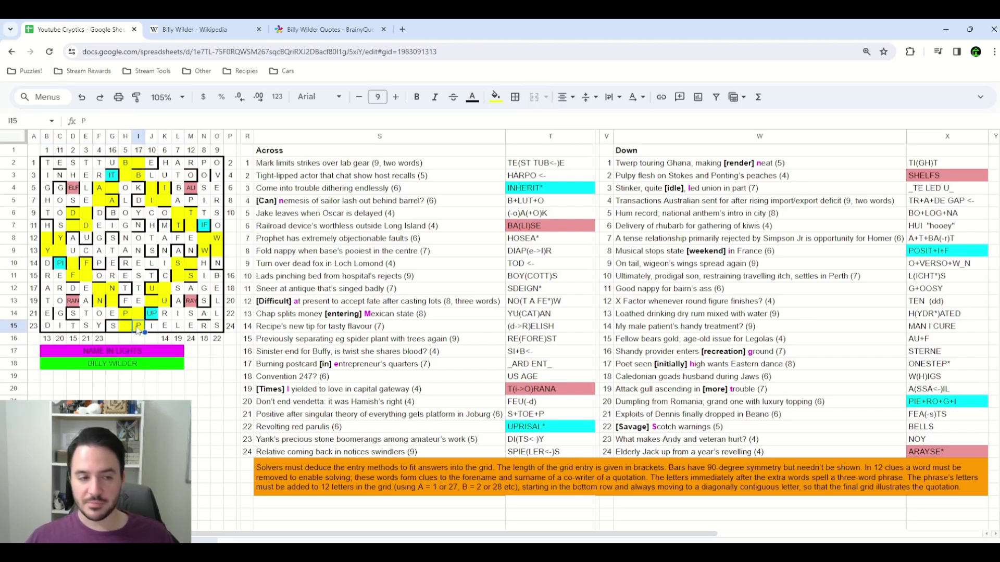
pyautogui.hotkey('ctrl', 'z')
pyautogui.press('Left')
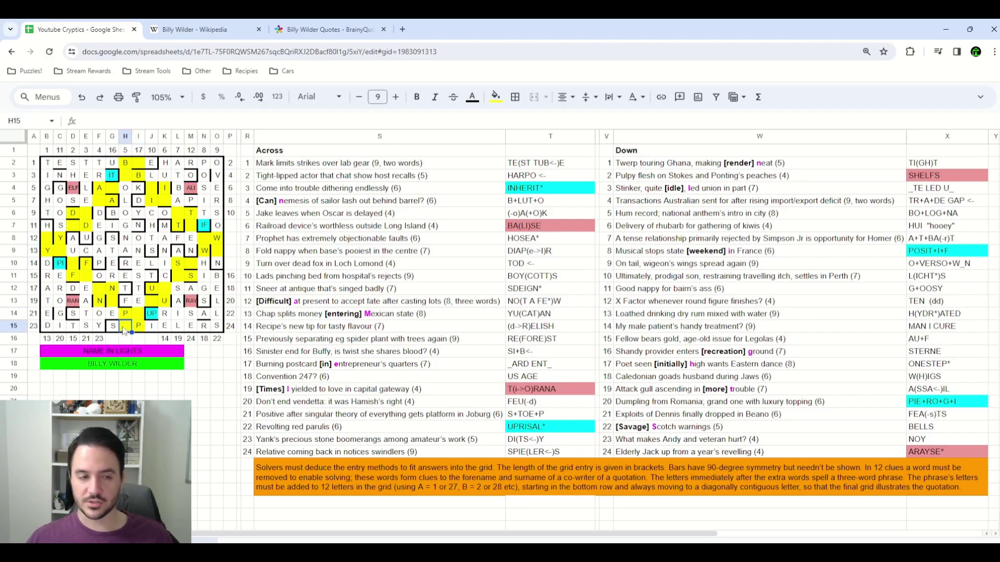
pyautogui.press('Right')
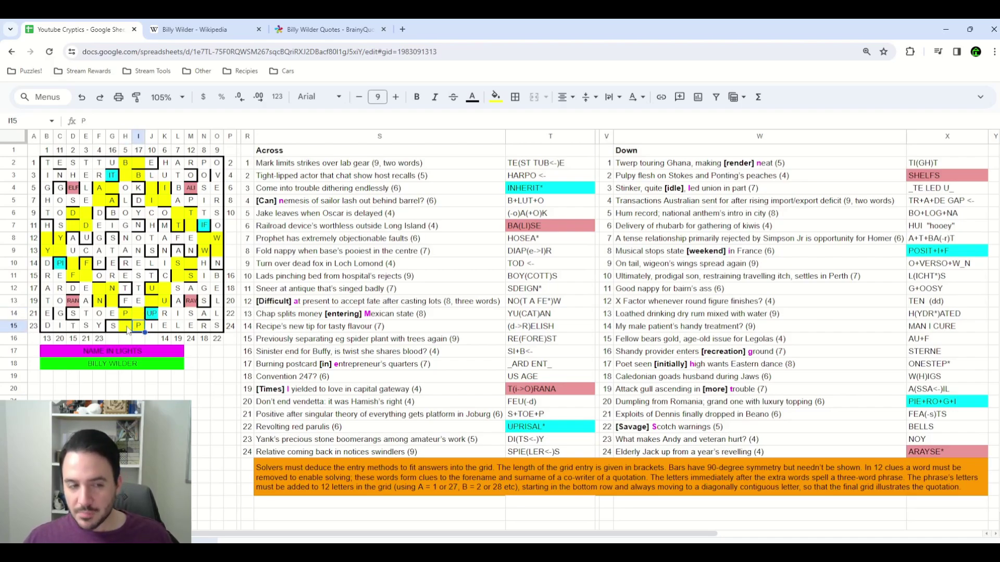
pyautogui.press('Right')
pyautogui.press('Right')
pyautogui.press('Right')
pyautogui.press('Up')
pyautogui.press('Up')
pyautogui.press('Up')
pyautogui.press('Up')
pyautogui.press('Up')
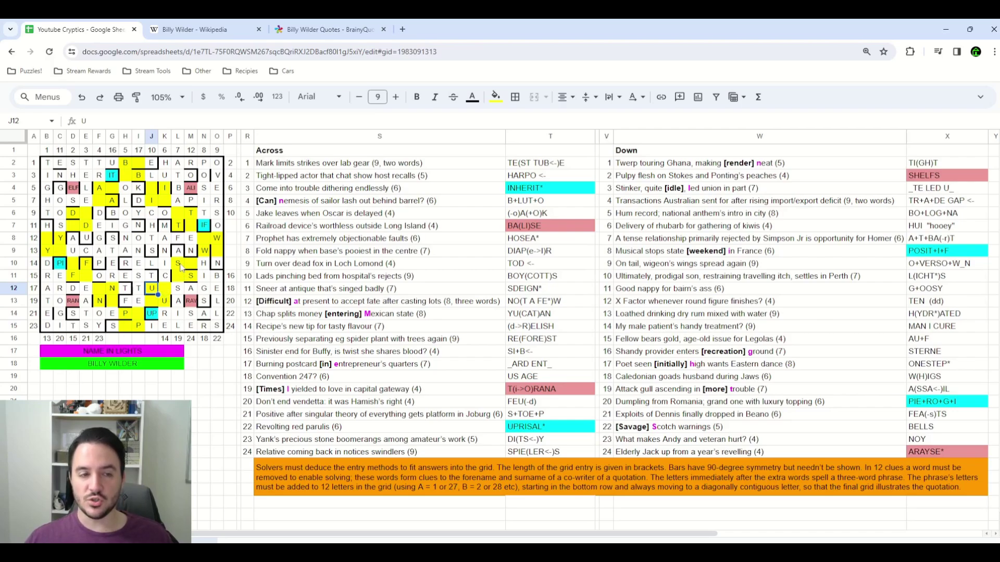
pyautogui.click(125, 313)
pyautogui.click(60, 251)
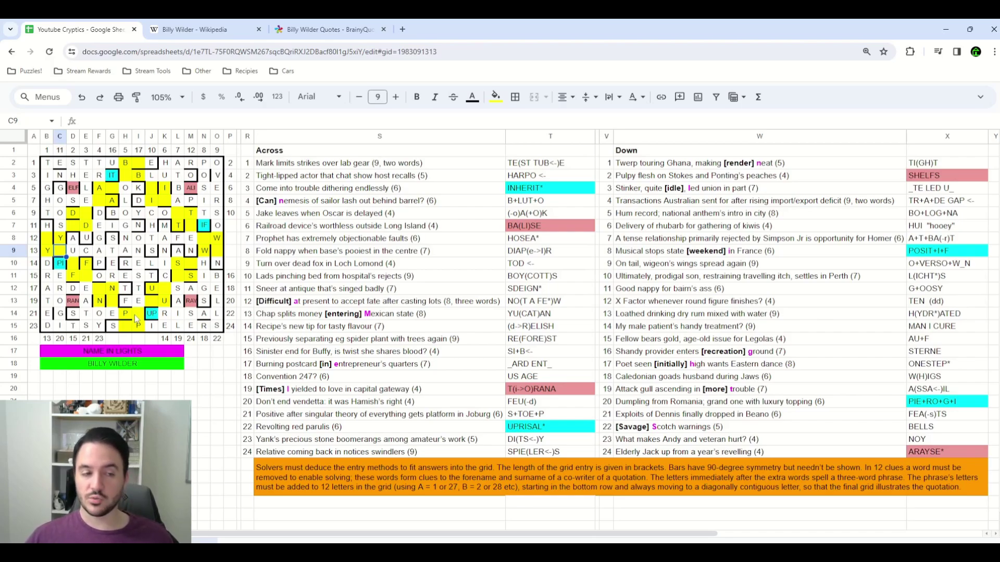
pyautogui.click(148, 348)
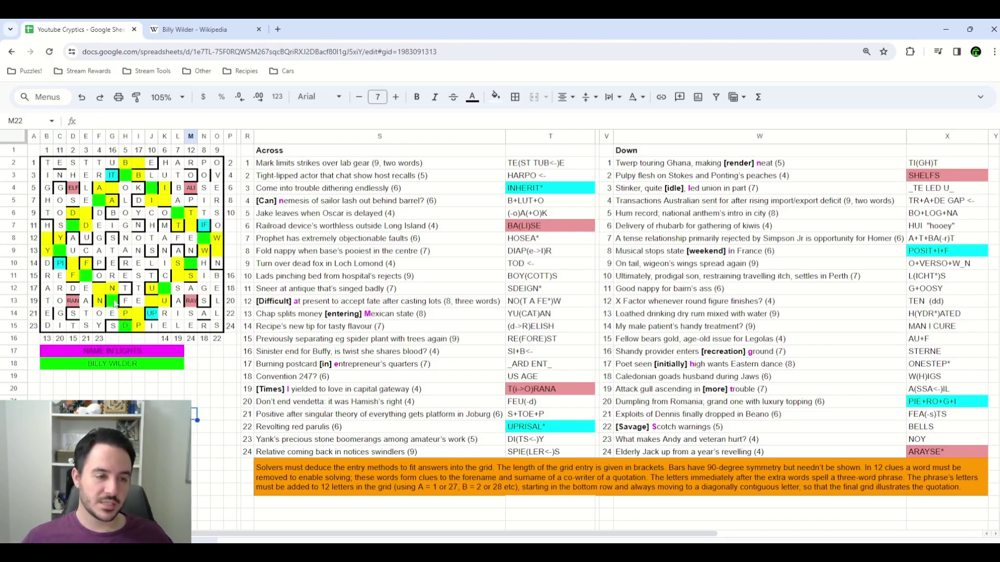
# After checking G12 and G13, restore the missing letters in the green cells with undo.
pyautogui.click(115, 303)
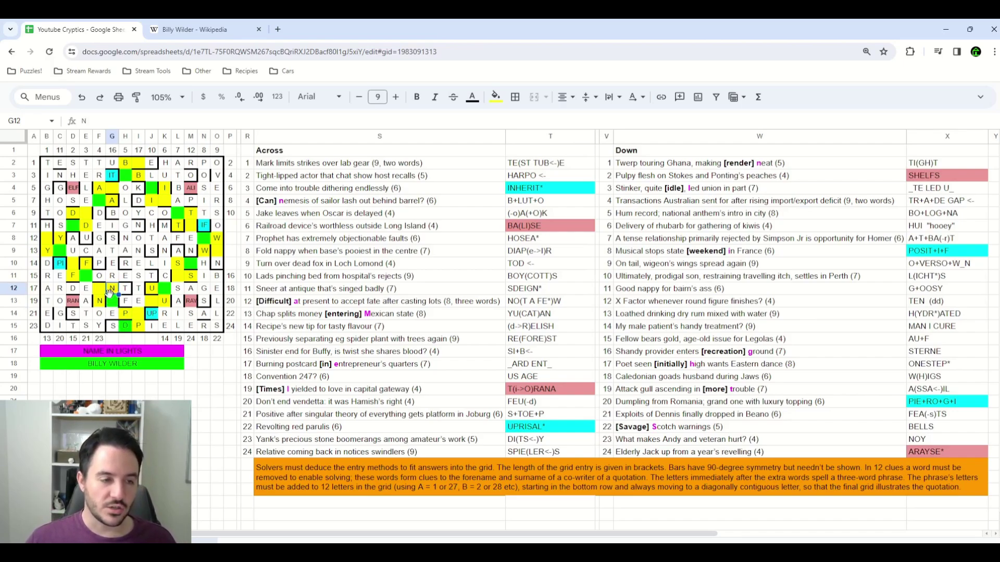
pyautogui.click(112, 287)
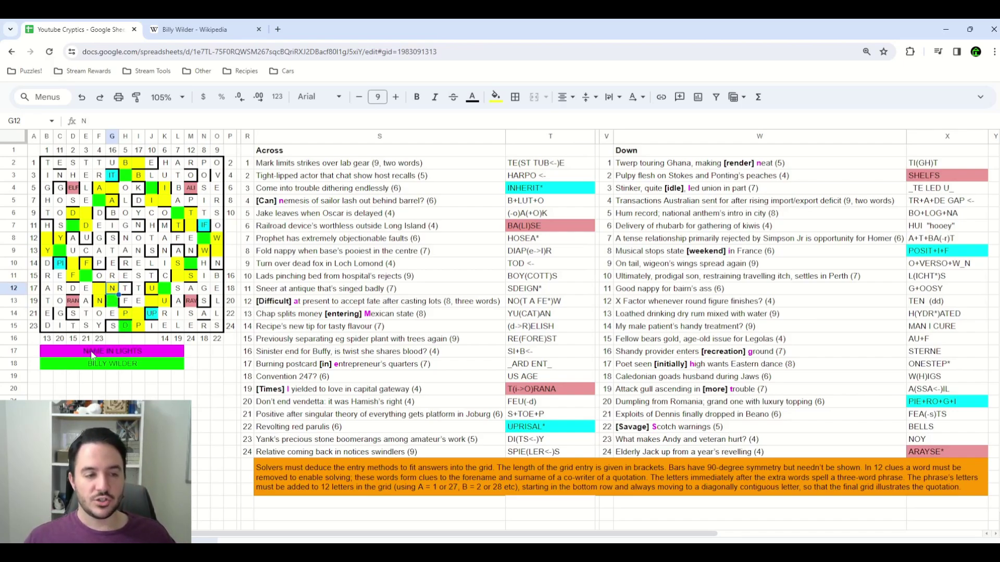
pyautogui.click(113, 304)
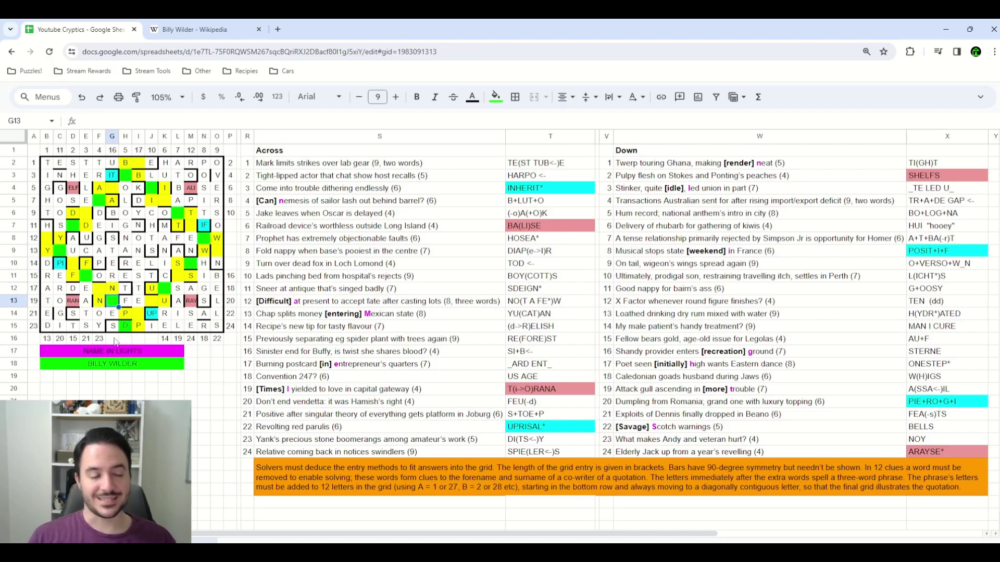
pyautogui.hotkey('ctrl', 'z')
pyautogui.hotkey('ctrl', 'z')
pyautogui.hotkey('ctrl', 'z')
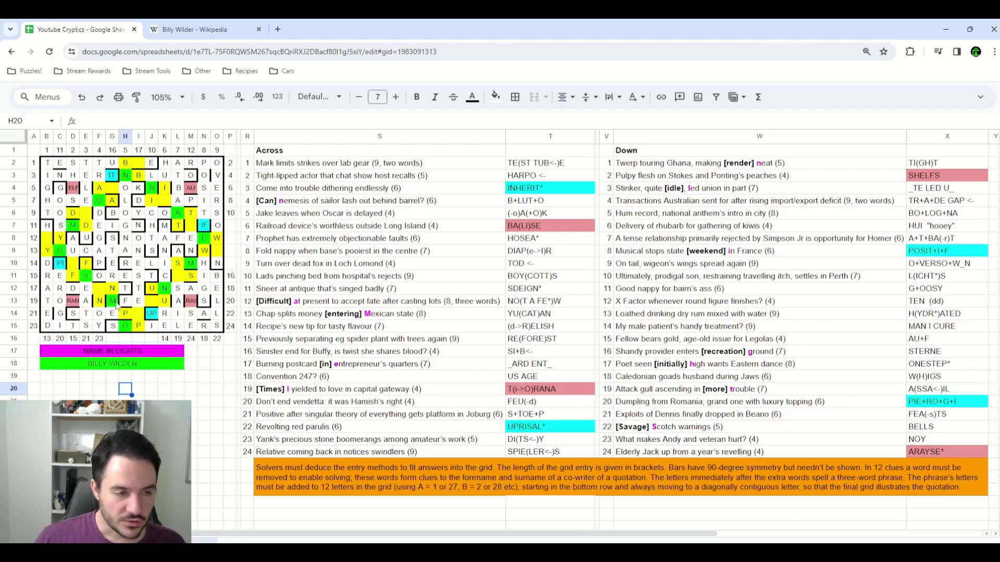
# Check the path letters: N in H3, M in D7, D in C9, M in M10, D in H15.
pyautogui.click(126, 177)
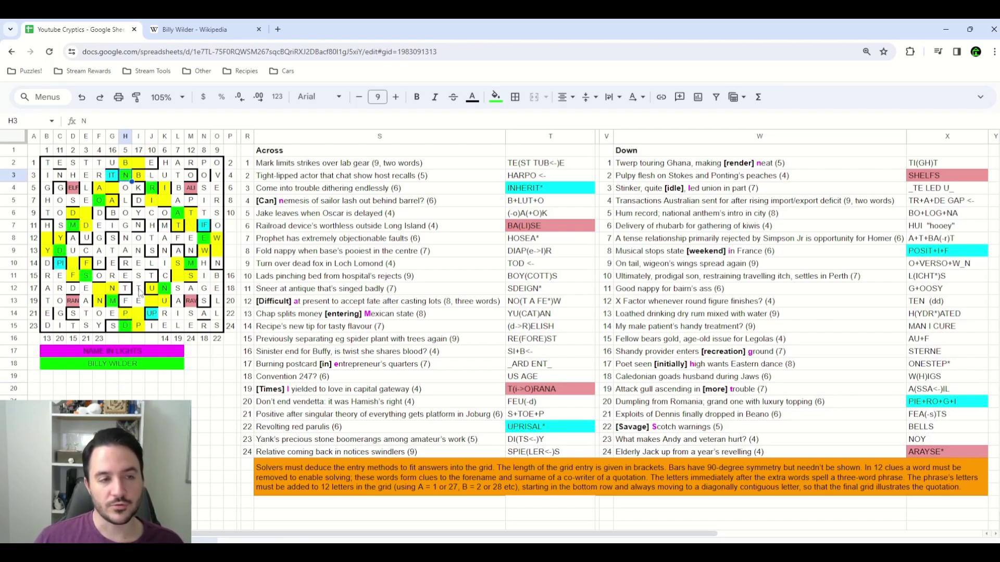
pyautogui.press('Down')
pyautogui.press('Down')
pyautogui.press('Down')
pyautogui.press('Down')
pyautogui.press('Left')
pyautogui.press('Left')
pyautogui.press('Left')
pyautogui.press('Left')
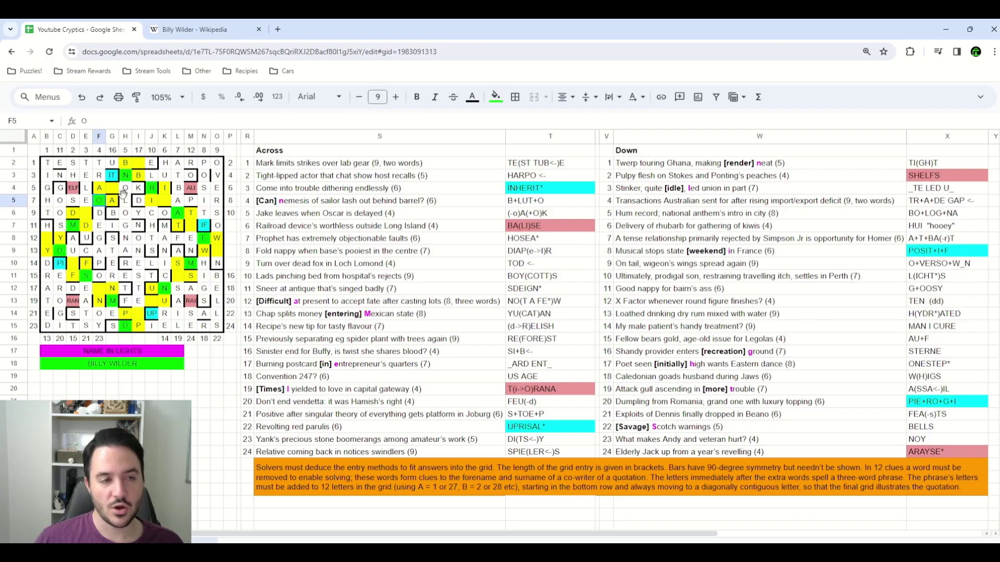
pyautogui.click(176, 216)
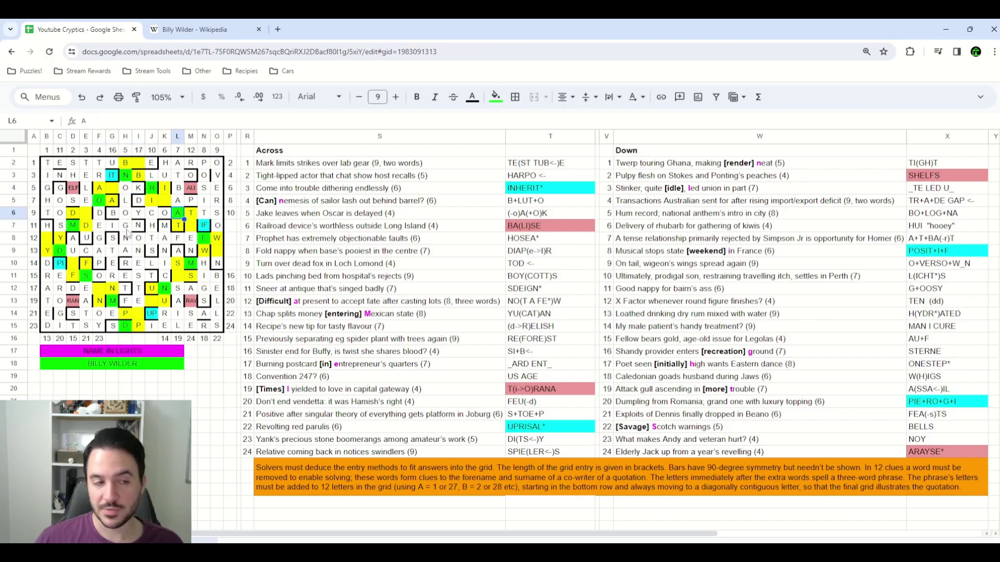
pyautogui.click(63, 252)
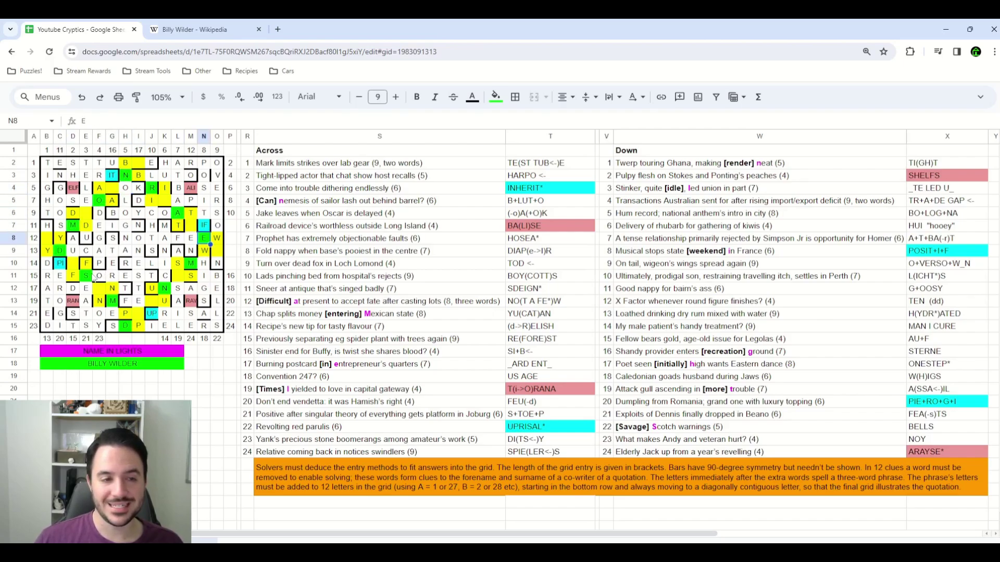
pyautogui.click(192, 265)
pyautogui.click(126, 327)
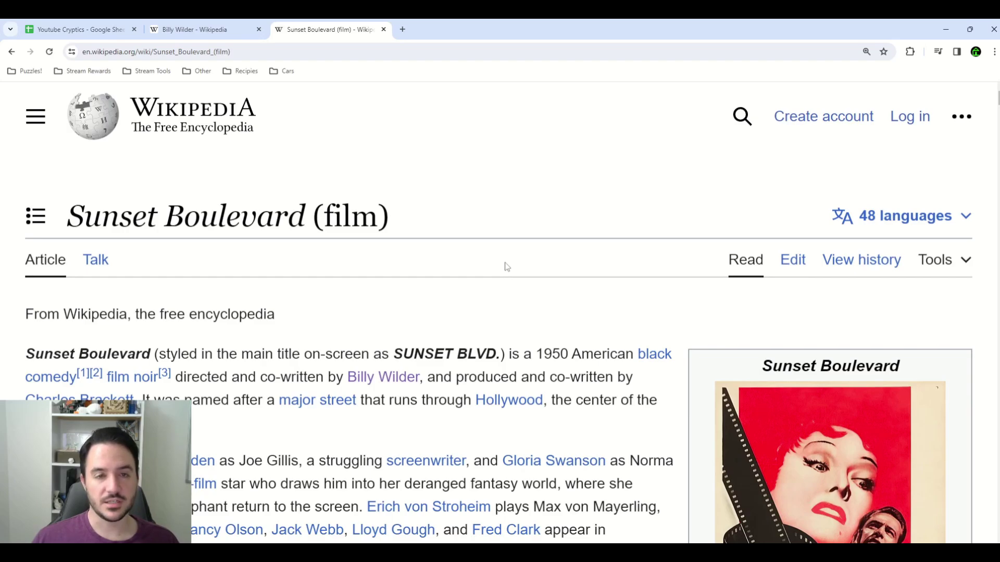
# Highlight the writers in the Sunset Boulevard infobox, then scroll down to the cast list.
pyautogui.scroll(-8, 507, 267)
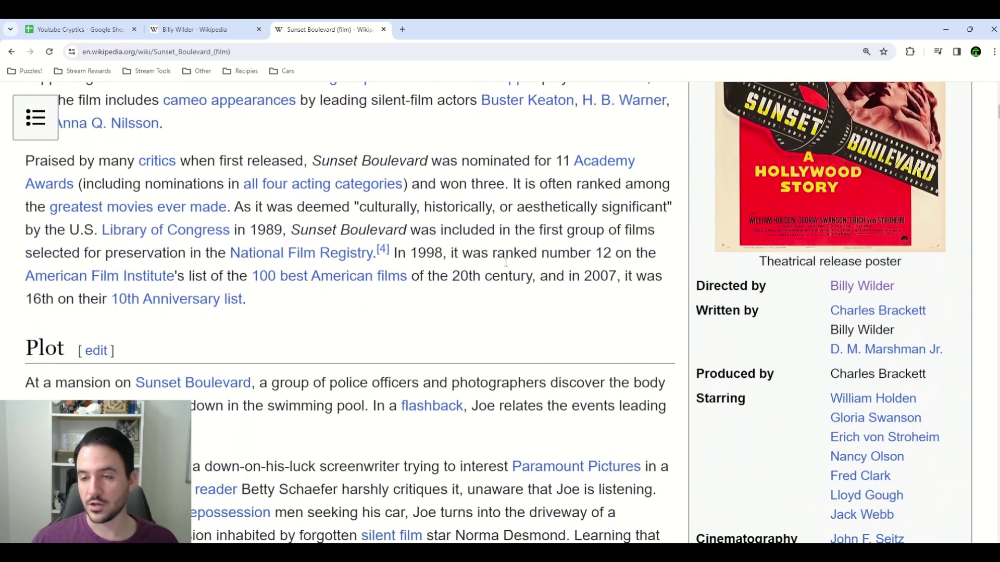
pyautogui.moveTo(838, 290)
pyautogui.moveTo(759, 310); pyautogui.dragTo(922, 333)
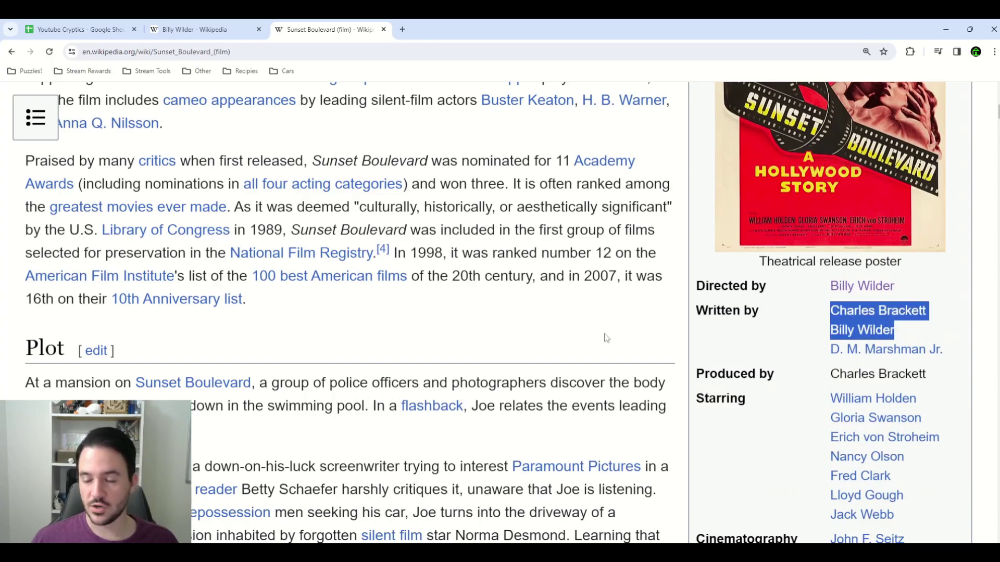
pyautogui.click(728, 335)
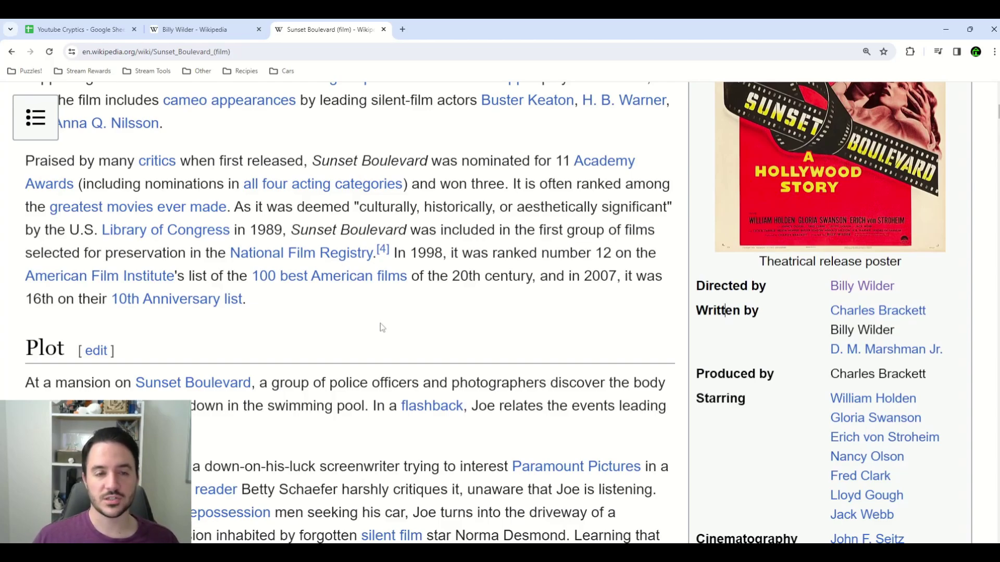
pyautogui.scroll(-15, 382, 327)
pyautogui.moveTo(176, 209)
pyautogui.mouseDown()
pyautogui.moveTo(280, 209)
pyautogui.moveTo(177, 209)
pyautogui.mouseUp()
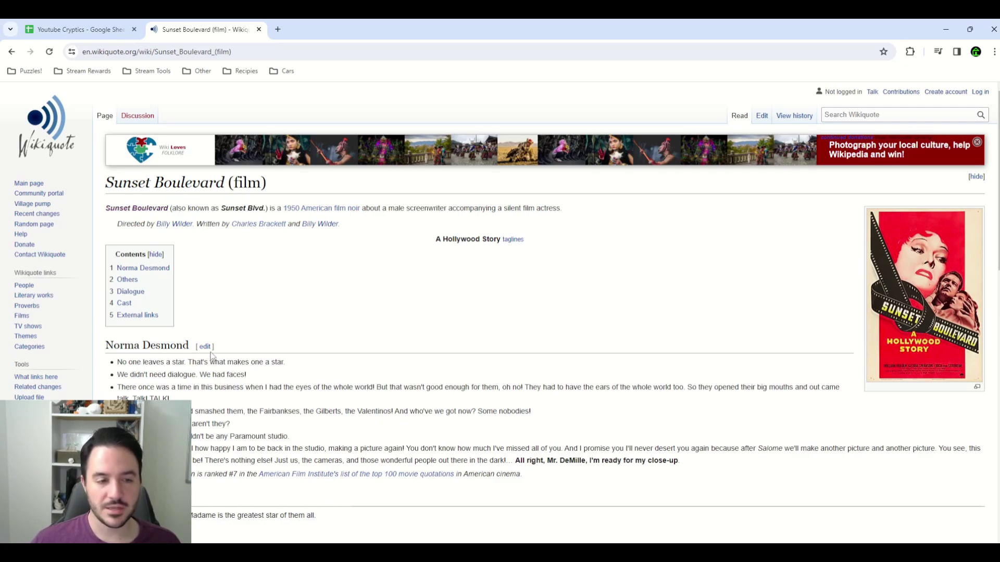
# Enlarge the Wikiquote page and highlight the line 'I'm ready for my close-up'.
pyautogui.hotkey('ctrl', '+')
pyautogui.hotkey('ctrl', '+')
pyautogui.scroll(-4, 332, 355)
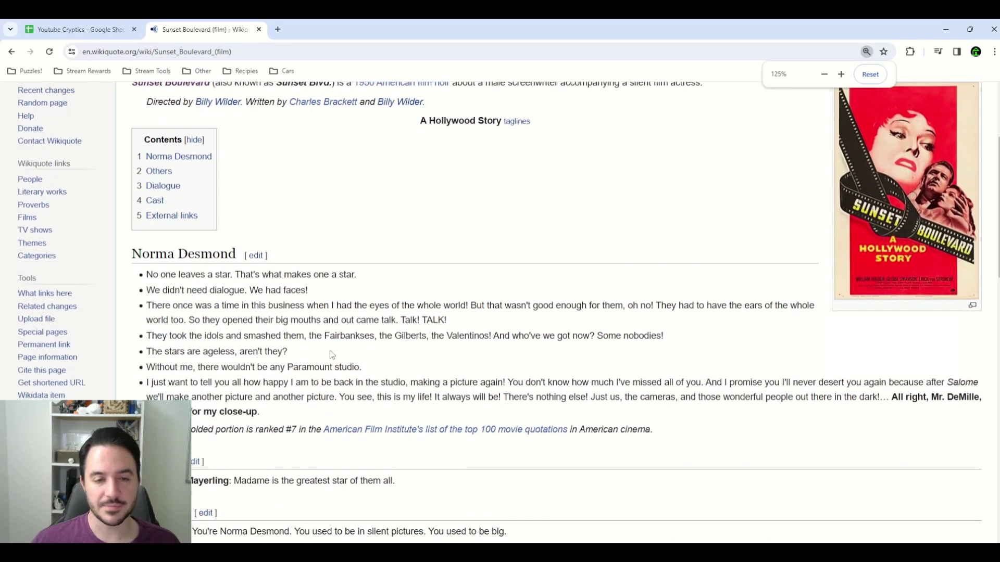
pyautogui.hotkey('ctrl', '+')
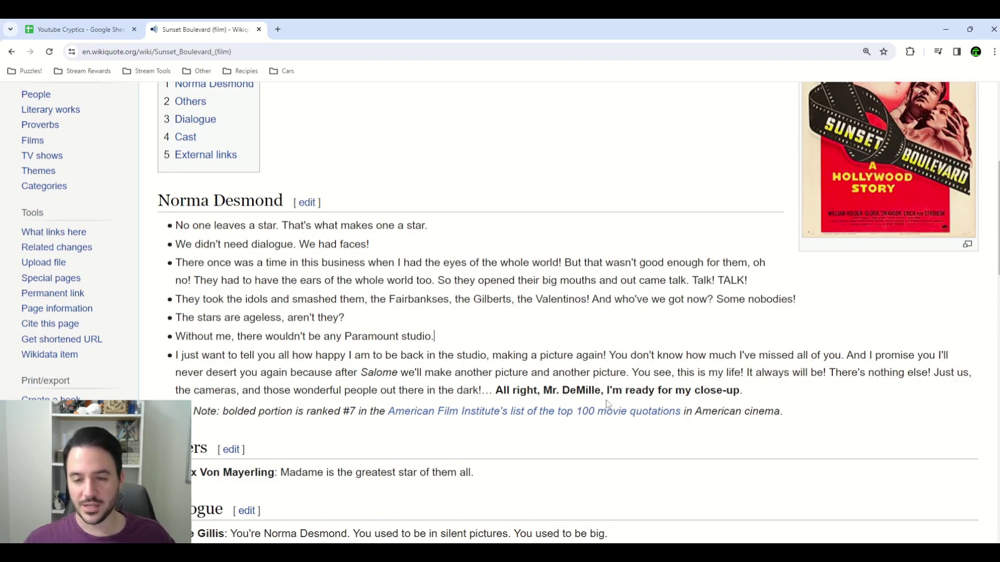
pyautogui.moveTo(606, 390); pyautogui.dragTo(739, 394)
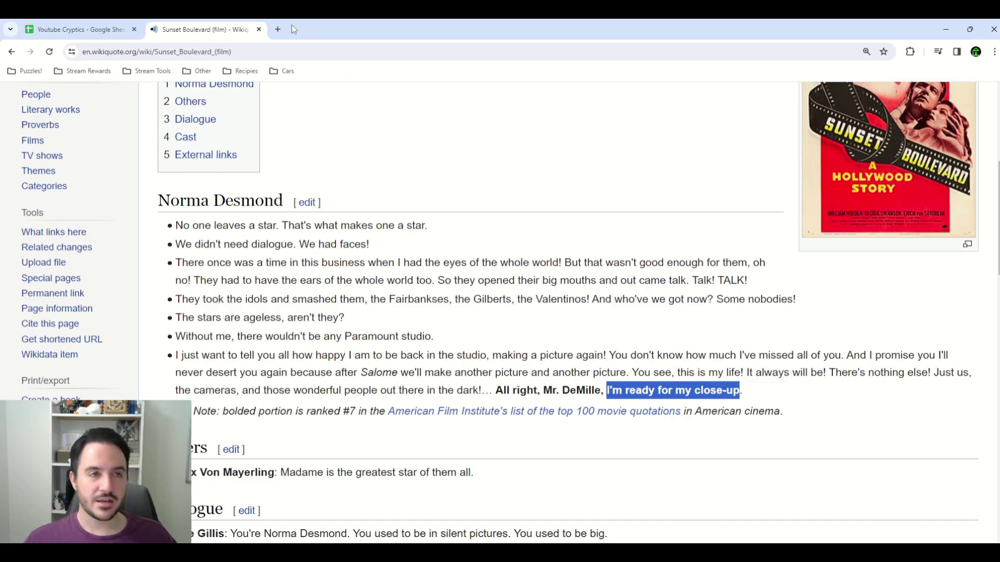
pyautogui.click(78, 29)
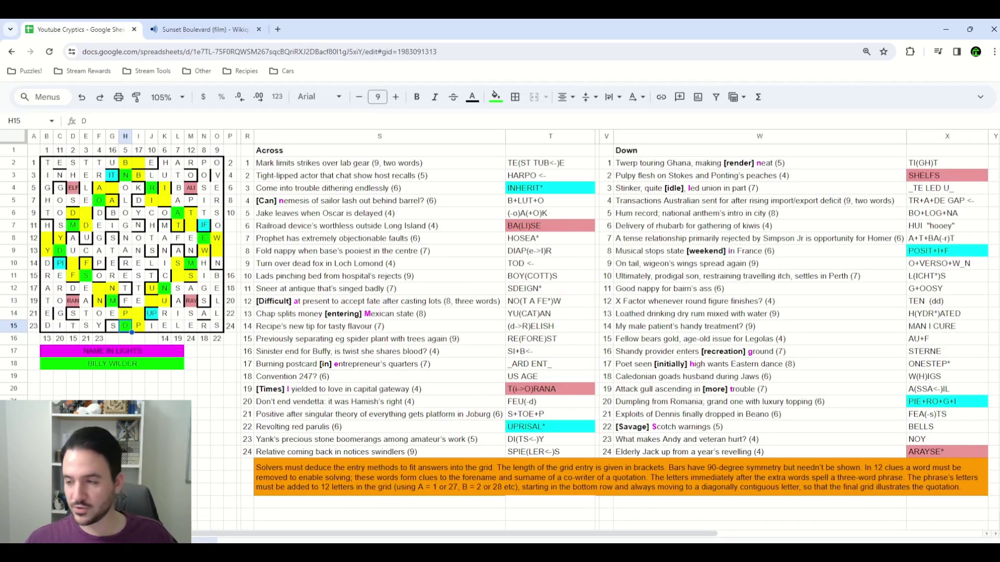
# Highlight Norma Desmond's 'pictures that got small' line, then return to the crossword spreadsheet.
pyautogui.click(211, 20)
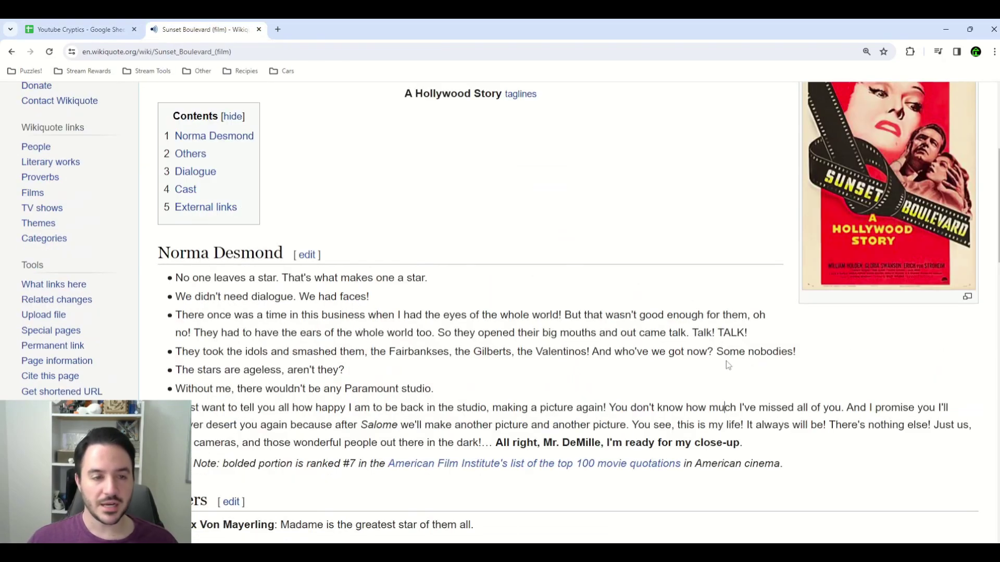
pyautogui.scroll(-5, 721, 353)
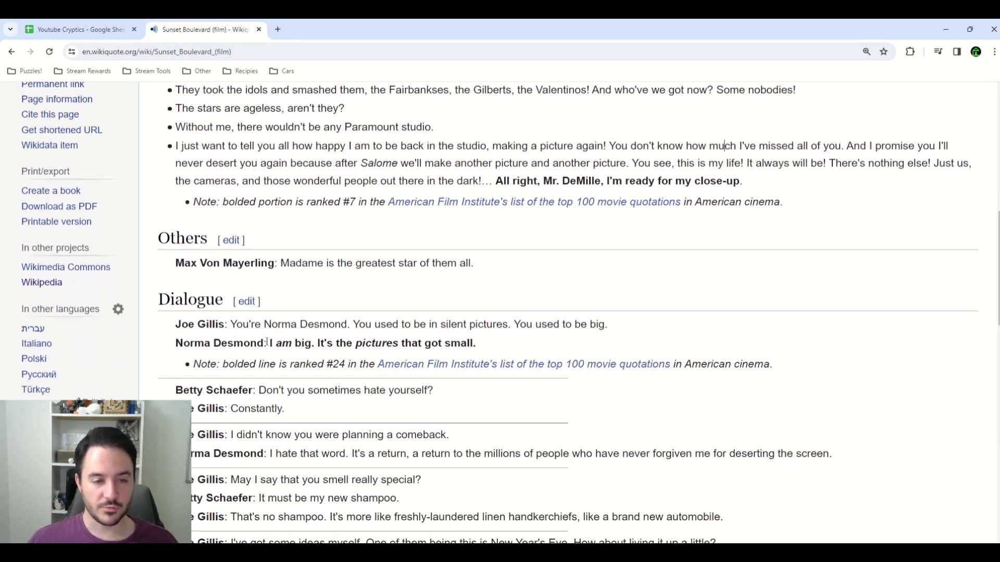
pyautogui.moveTo(269, 345); pyautogui.dragTo(479, 350)
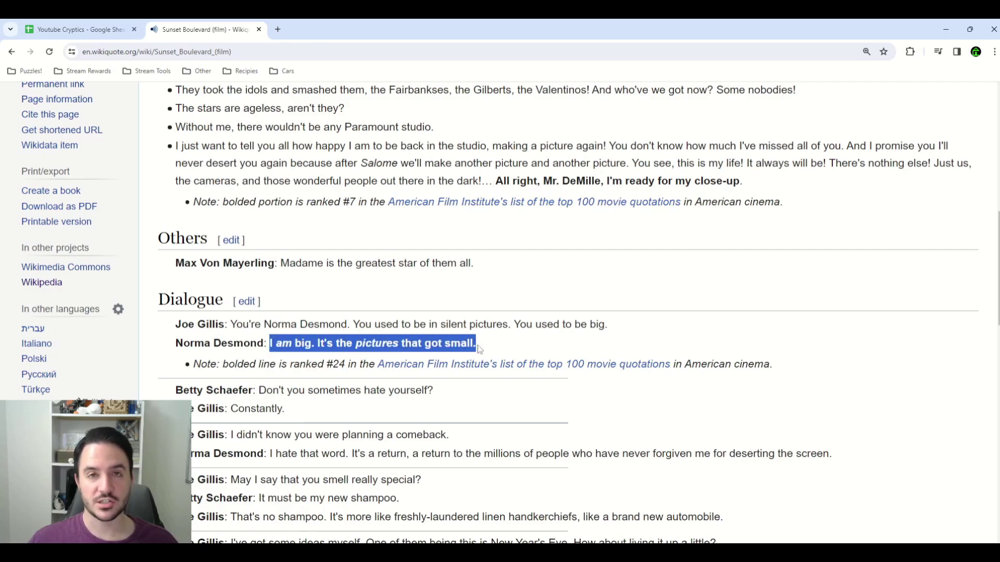
pyautogui.click(446, 324)
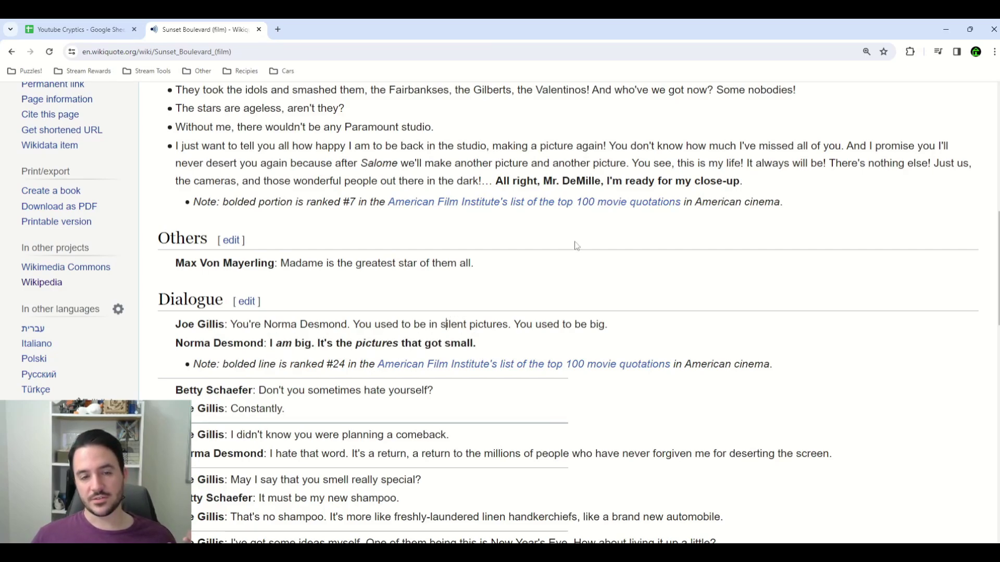
pyautogui.click(93, 29)
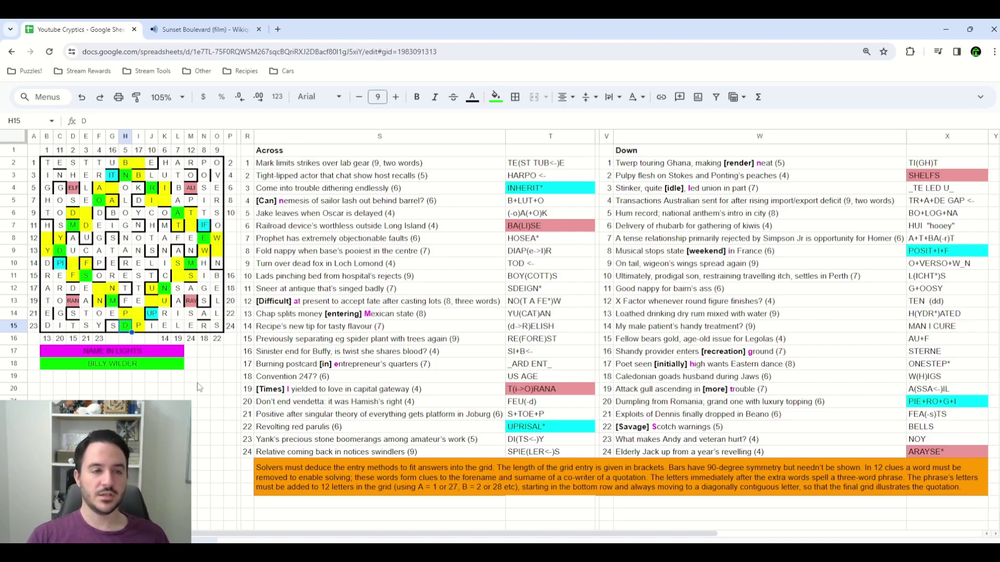
pyautogui.press('Up')
pyautogui.press('Up')
pyautogui.press('Up')
pyautogui.press('Up')
pyautogui.press('Up')
pyautogui.press('Up')
pyautogui.press('Up')
pyautogui.press('Up')
pyautogui.press('Up')
pyautogui.press('Up')
pyautogui.press('Up')
pyautogui.press('Up')
pyautogui.press('Left')
pyautogui.keyDown('ctrl'); pyautogui.click(191, 188); pyautogui.keyUp('ctrl')
pyautogui.keyDown('ctrl'); pyautogui.click(203, 226); pyautogui.keyUp('ctrl')
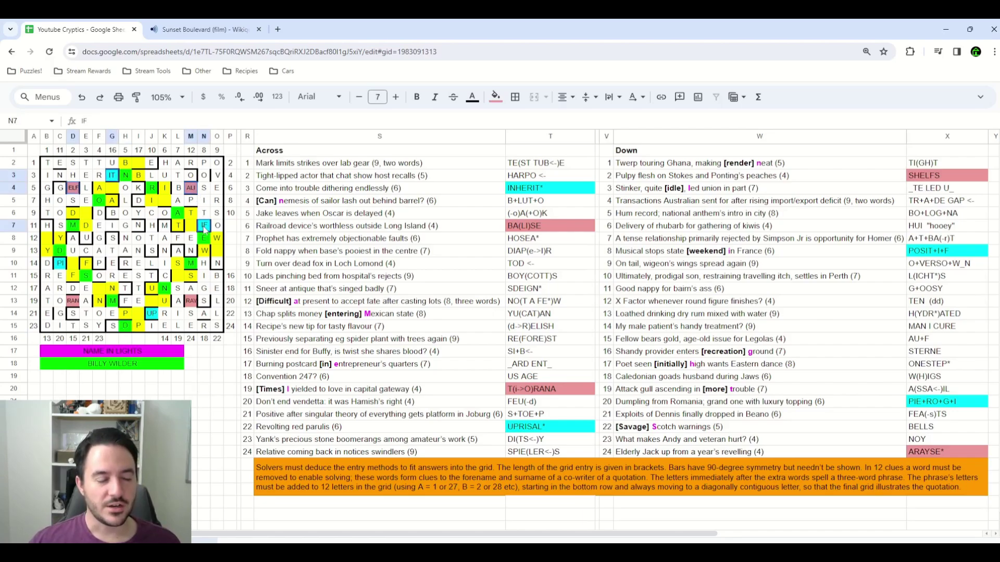
pyautogui.keyDown('ctrl'); pyautogui.click(60, 263); pyautogui.keyUp('ctrl')
pyautogui.keyDown('ctrl'); pyautogui.click(152, 313); pyautogui.keyUp('ctrl')
pyautogui.keyDown('ctrl'); pyautogui.click(191, 301); pyautogui.keyUp('ctrl')
pyautogui.keyDown('ctrl'); pyautogui.click(73, 301); pyautogui.keyUp('ctrl')
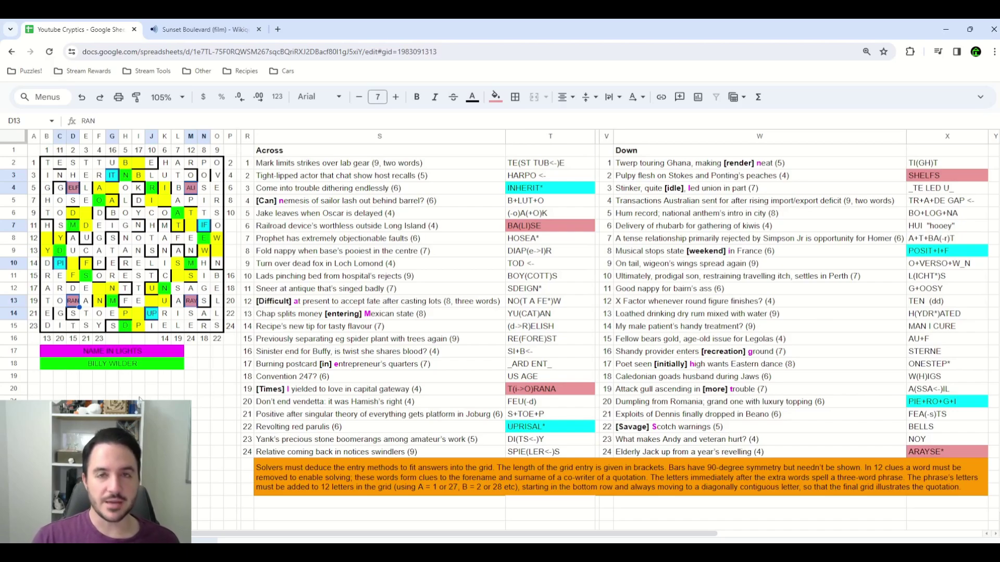
pyautogui.click(114, 178)
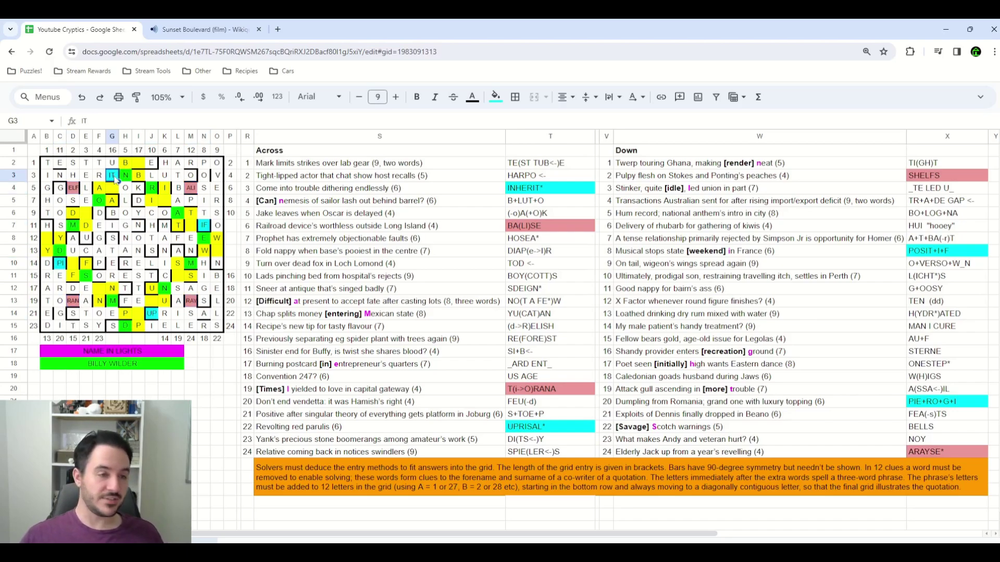
pyautogui.click(75, 188)
pyautogui.click(154, 315)
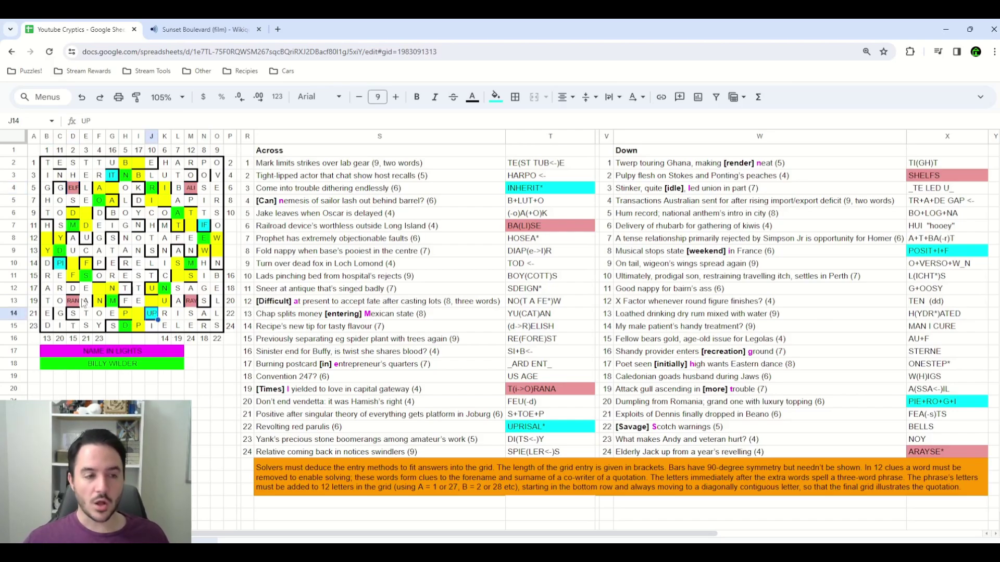
pyautogui.click(191, 192)
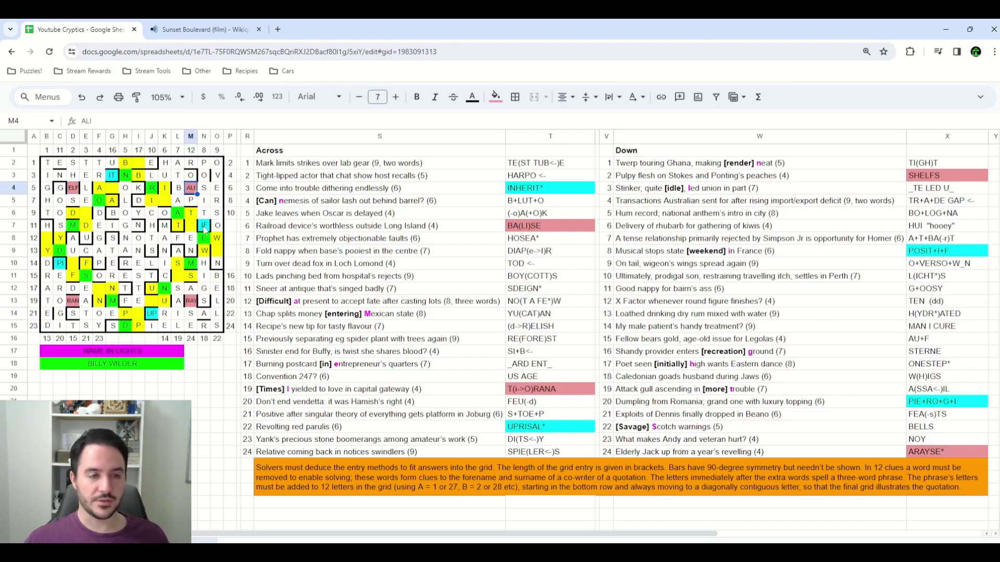
pyautogui.click(204, 227)
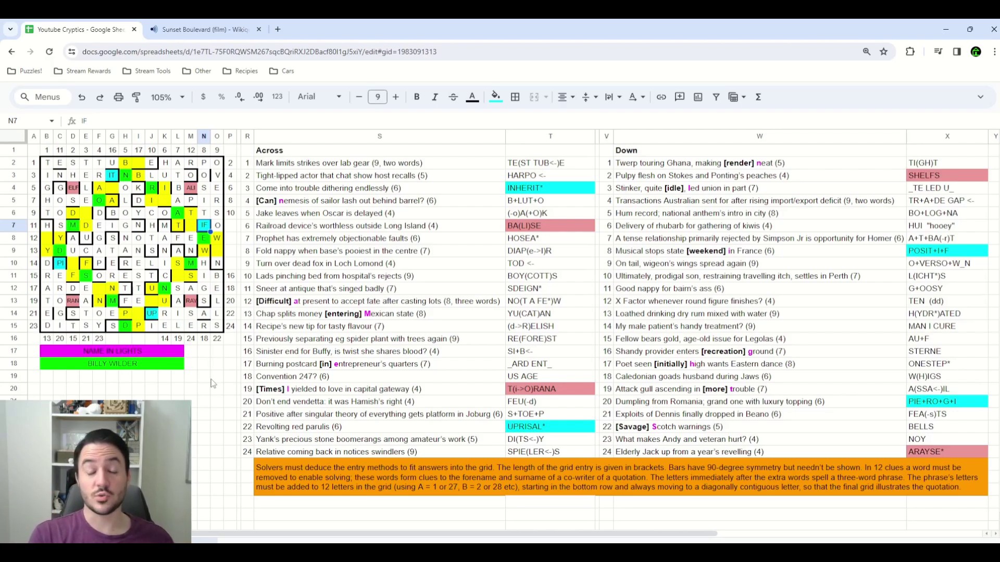
pyautogui.click(195, 427)
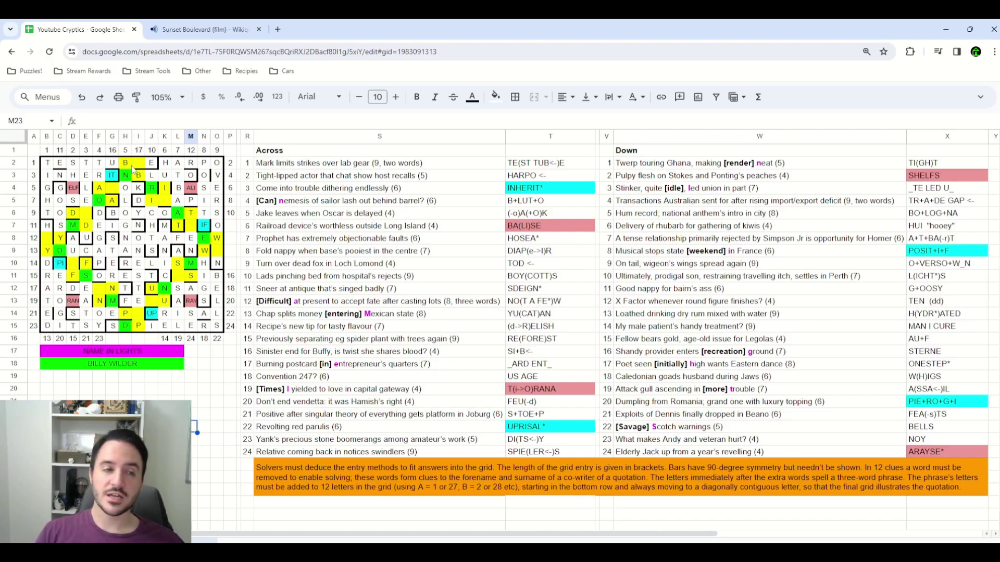
# Select the 2x2 block H2:I3 that holds the letter B.
pyautogui.click(131, 165)
pyautogui.click(141, 178)
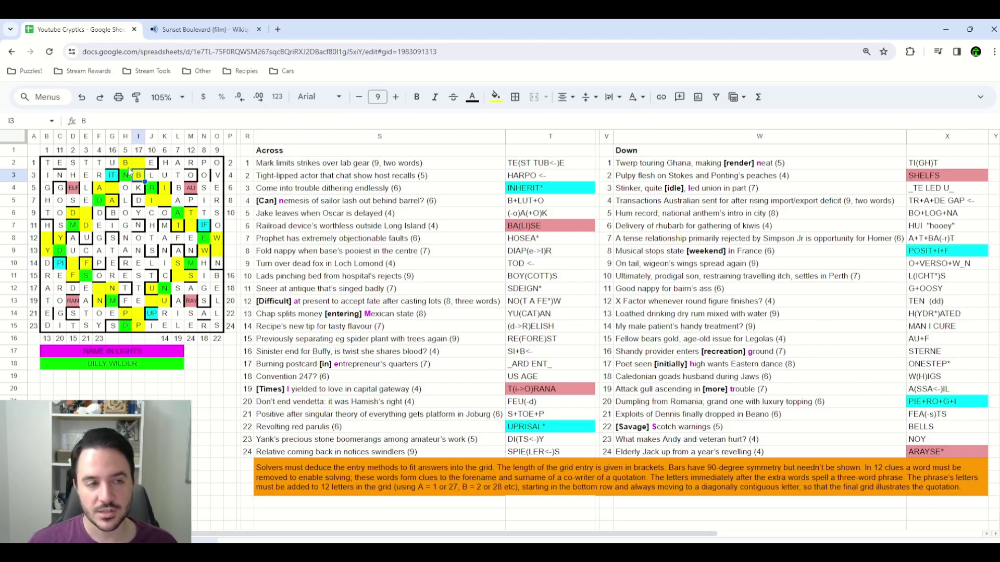
pyautogui.keyDown('shift'); pyautogui.click(126, 168); pyautogui.keyUp('shift')
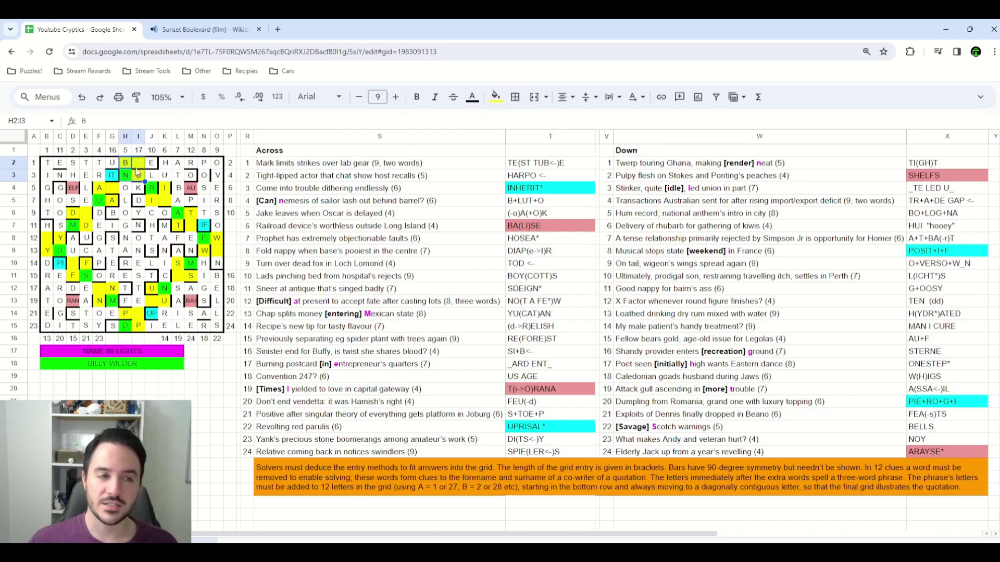
# Merge the H2:I3 block into one cell, then check the neighbouring ranges J3:M3, H4:H9 and H2:J3.
pyautogui.click(536, 99)
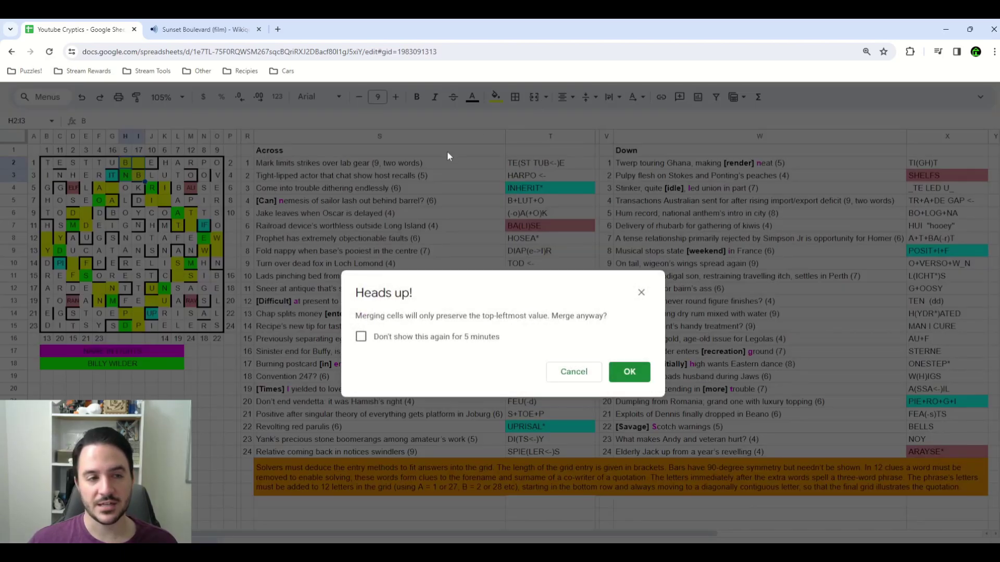
pyautogui.click(621, 373)
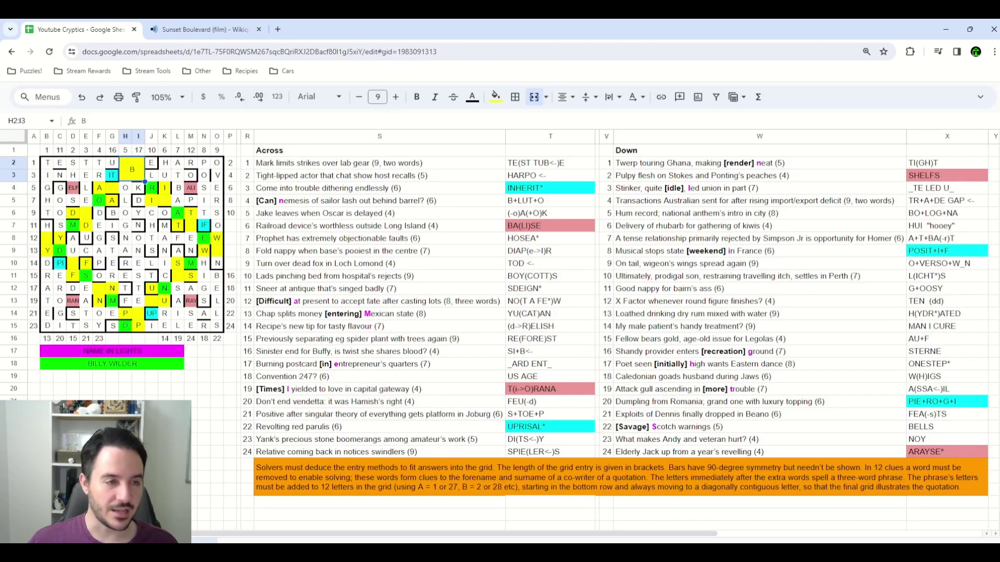
pyautogui.click(152, 164)
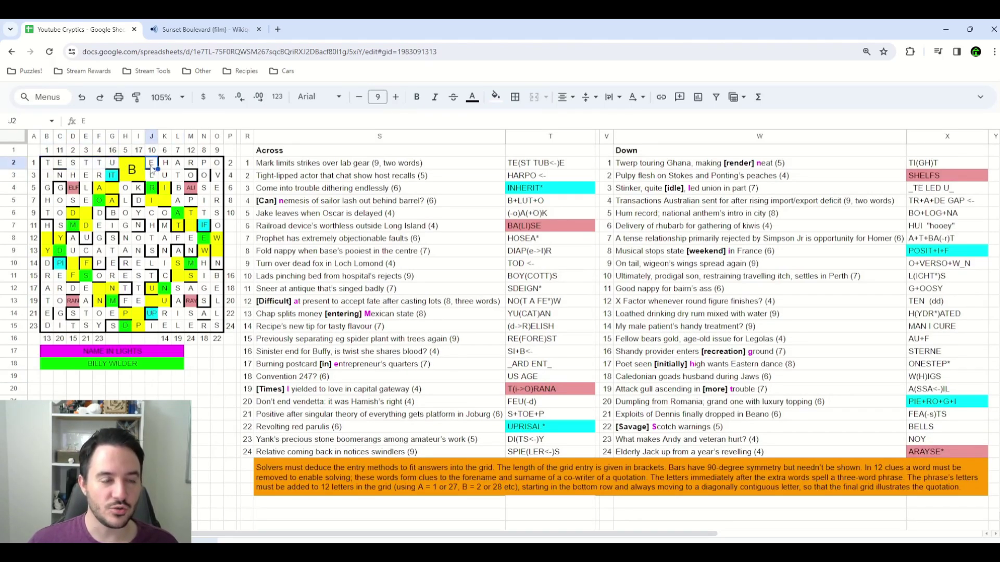
pyautogui.click(138, 178)
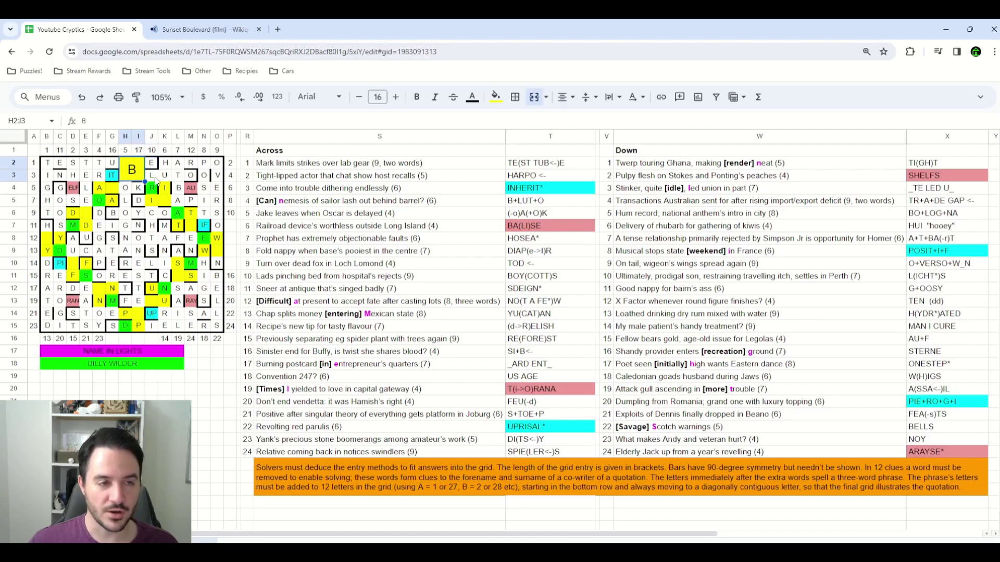
pyautogui.moveTo(154, 178); pyautogui.dragTo(191, 182)
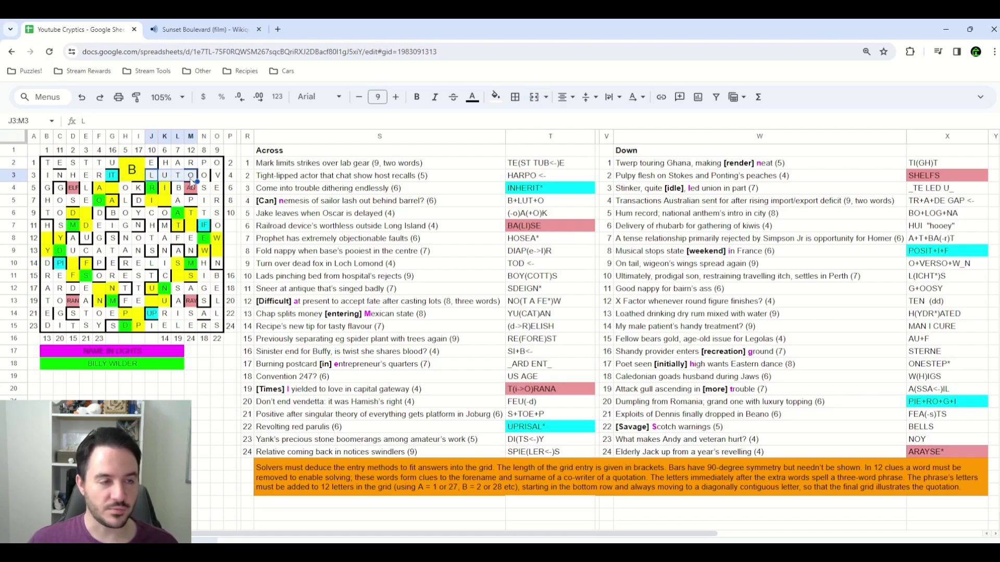
pyautogui.click(132, 170)
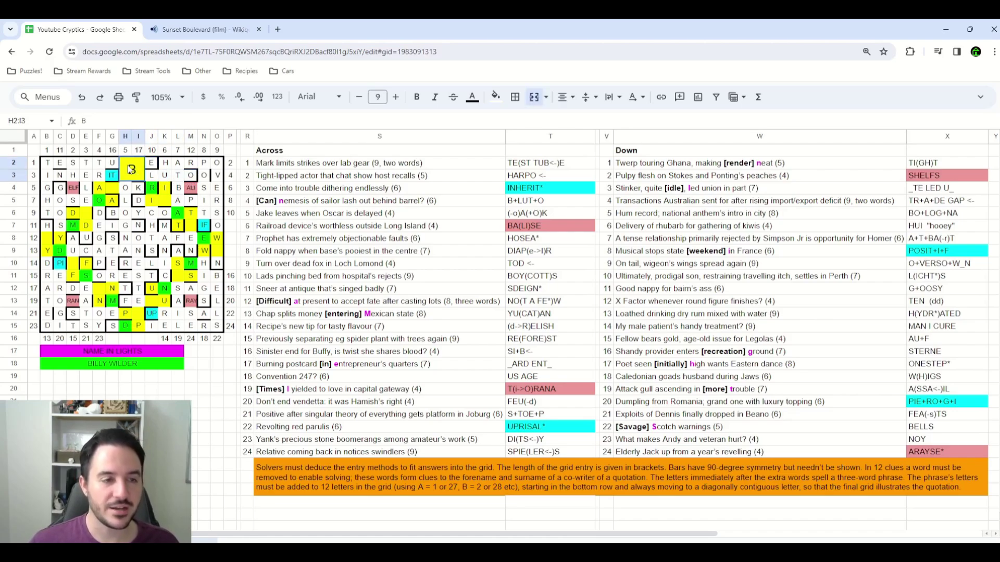
pyautogui.moveTo(125, 187); pyautogui.dragTo(125, 251)
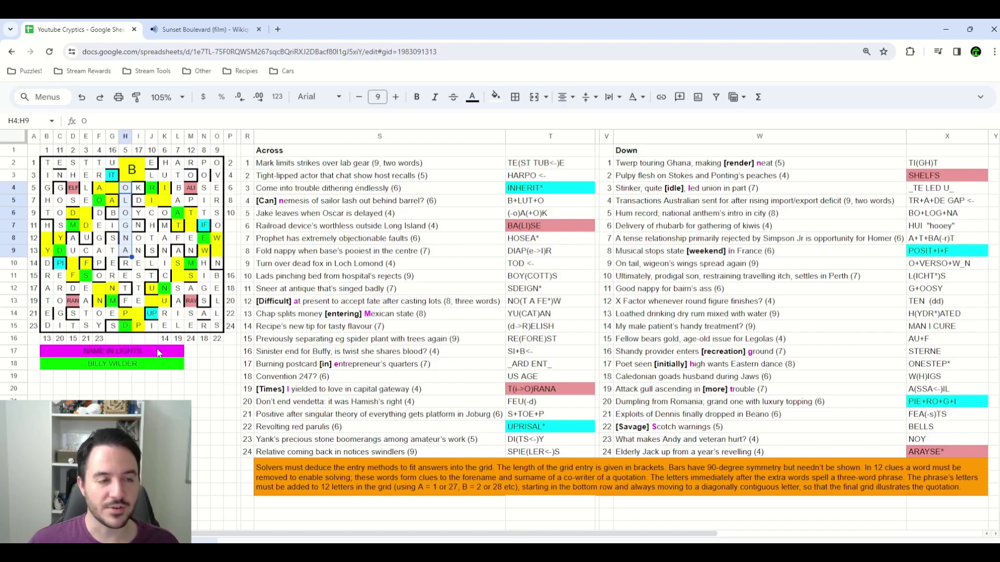
pyautogui.click(164, 399)
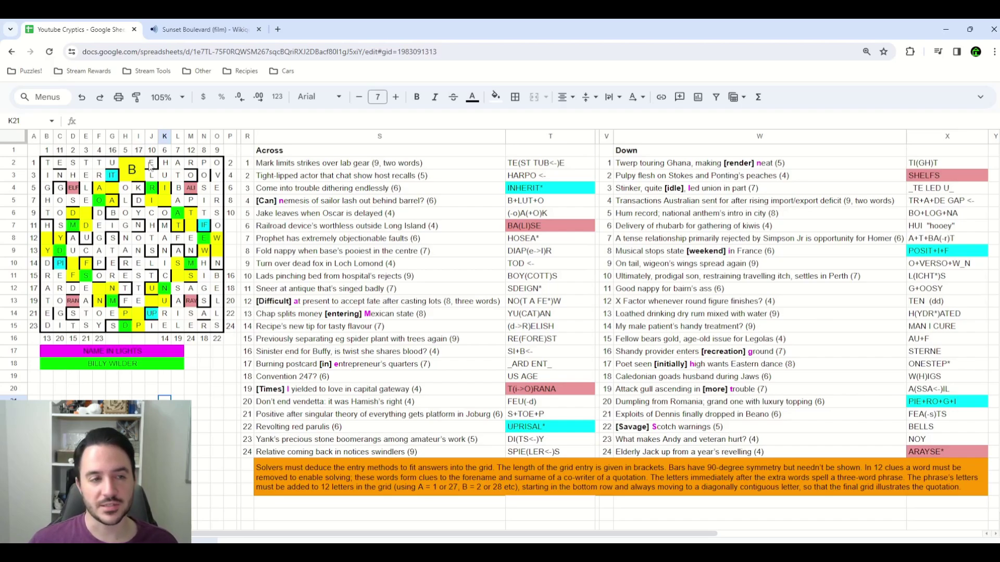
pyautogui.moveTo(151, 166); pyautogui.dragTo(148, 174)
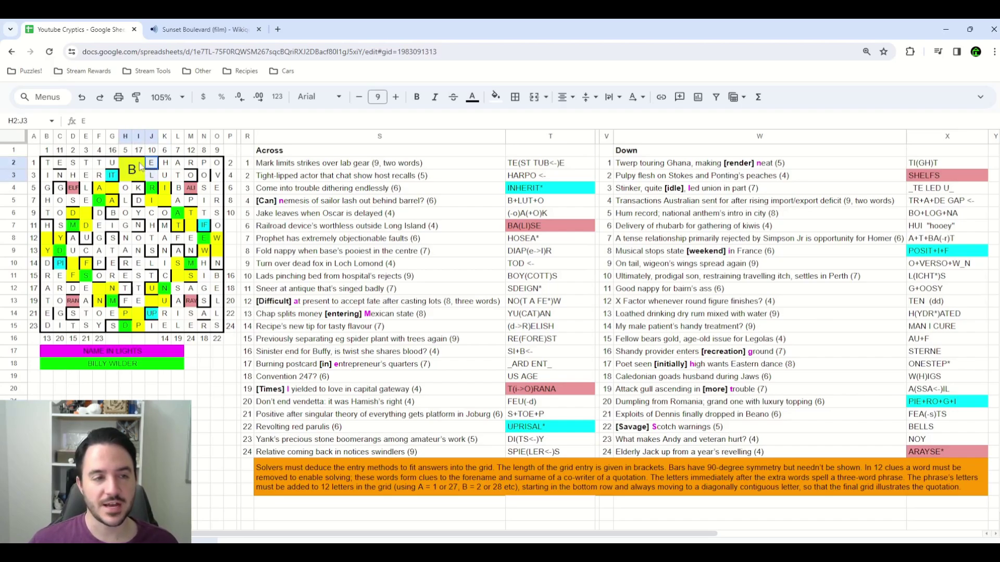
pyautogui.click(150, 391)
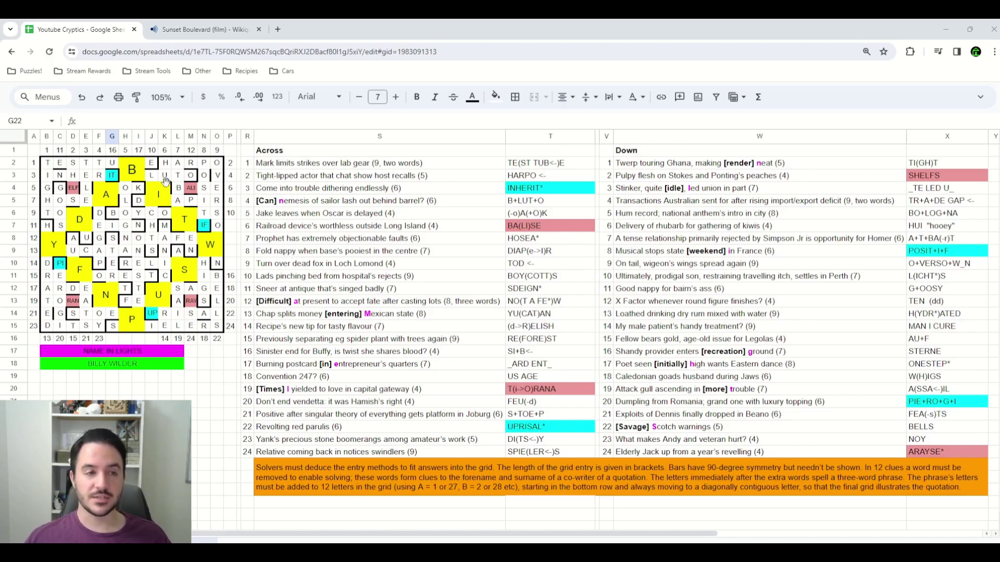
# Enter N, O and R in the merged blocks H2:I3, F4:G5 and J4:K5.
pyautogui.click(134, 172)
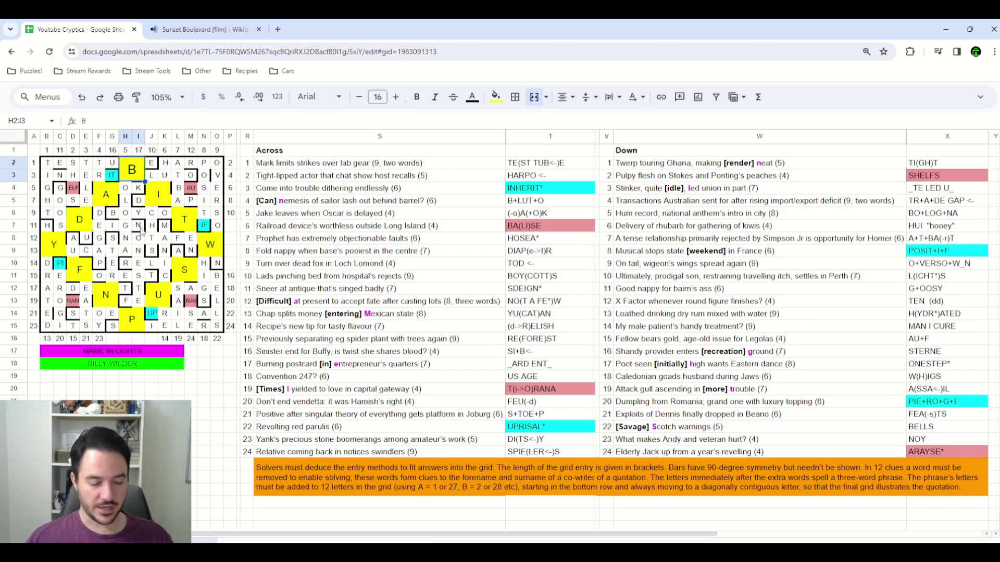
pyautogui.write('D')
pyautogui.press('BackSpace')
pyautogui.write('N')
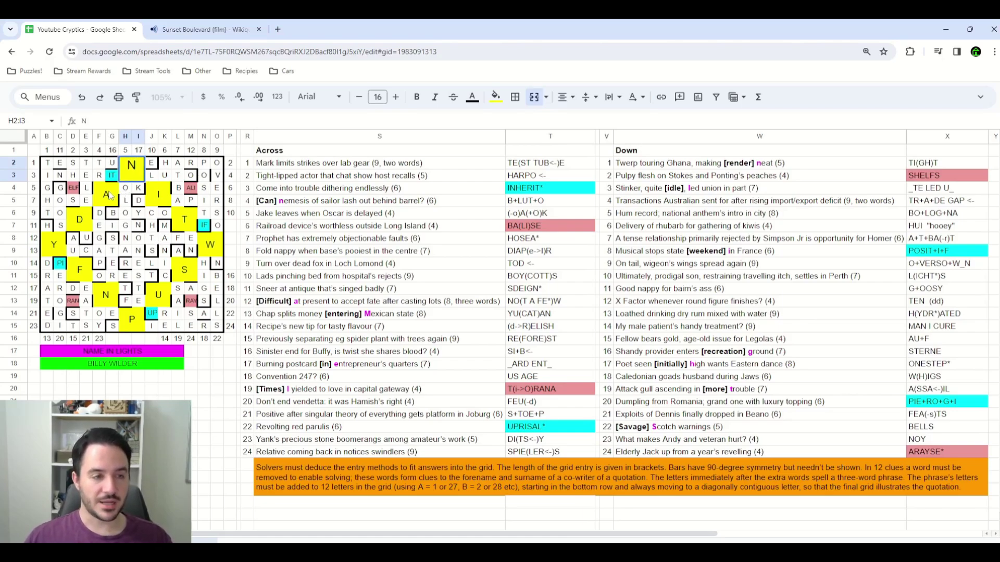
pyautogui.click(106, 195)
pyautogui.write('O')
pyautogui.click(159, 202)
pyautogui.write('R')
pyautogui.click(193, 414)
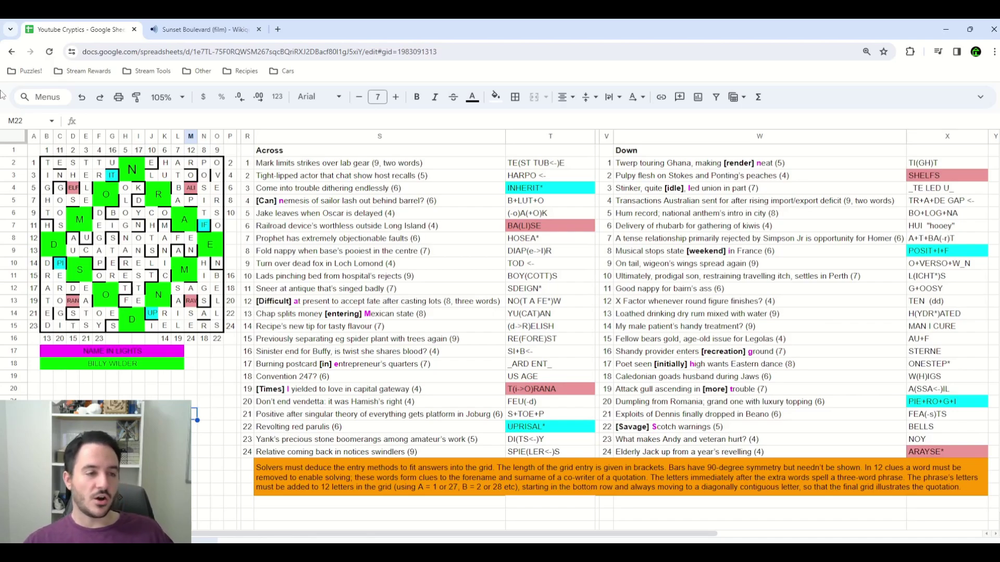
pyautogui.click(52, 244)
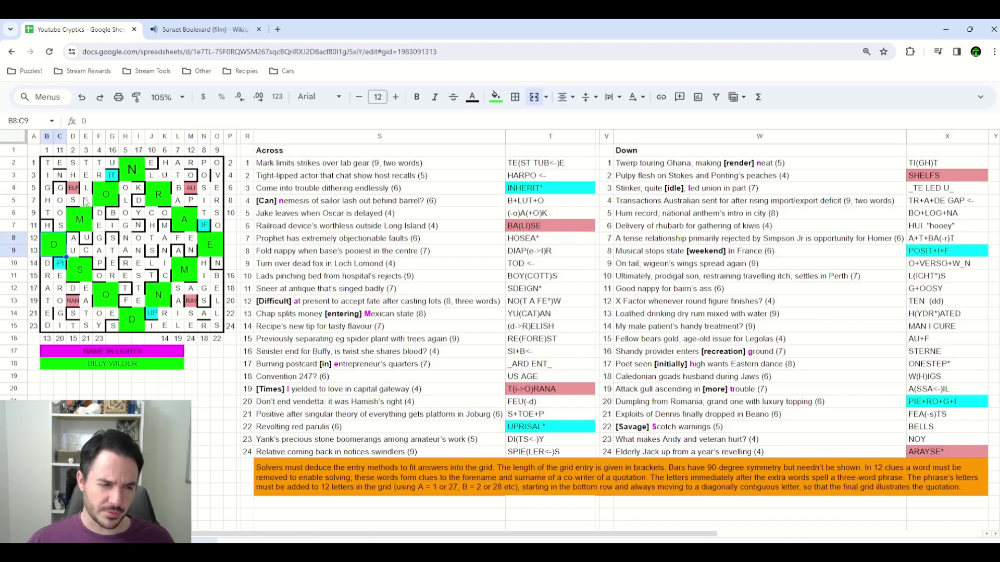
pyautogui.click(192, 404)
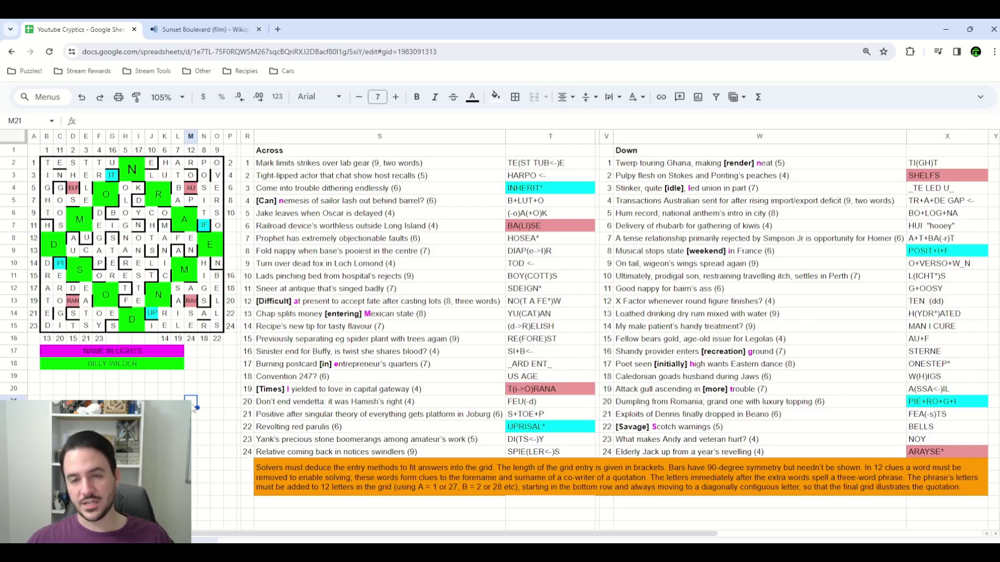
pyautogui.click(191, 188)
pyautogui.click(204, 225)
pyautogui.click(112, 176)
pyautogui.click(73, 188)
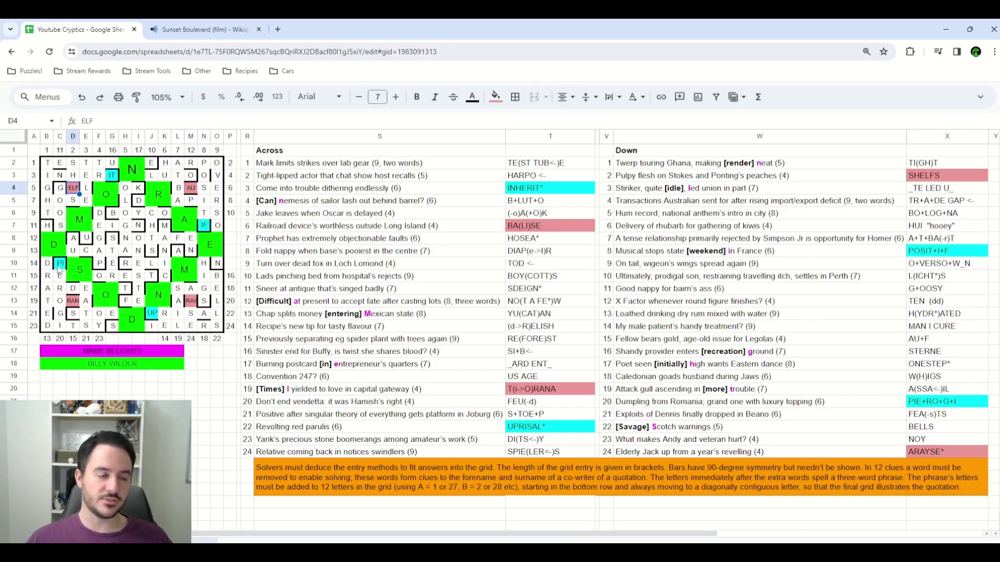
pyautogui.click(60, 263)
pyautogui.click(73, 301)
pyautogui.click(191, 301)
pyautogui.click(151, 398)
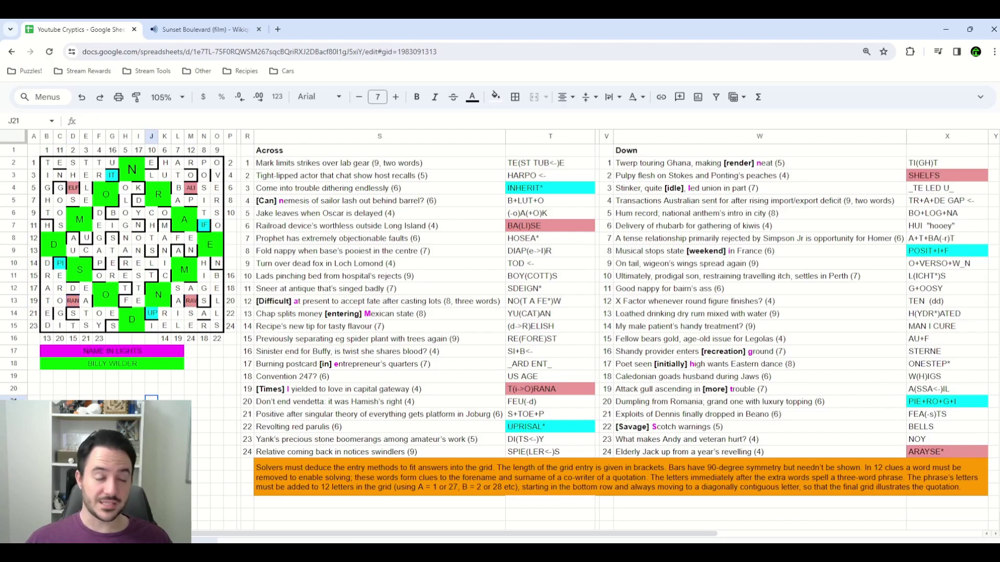
pyautogui.click(112, 375)
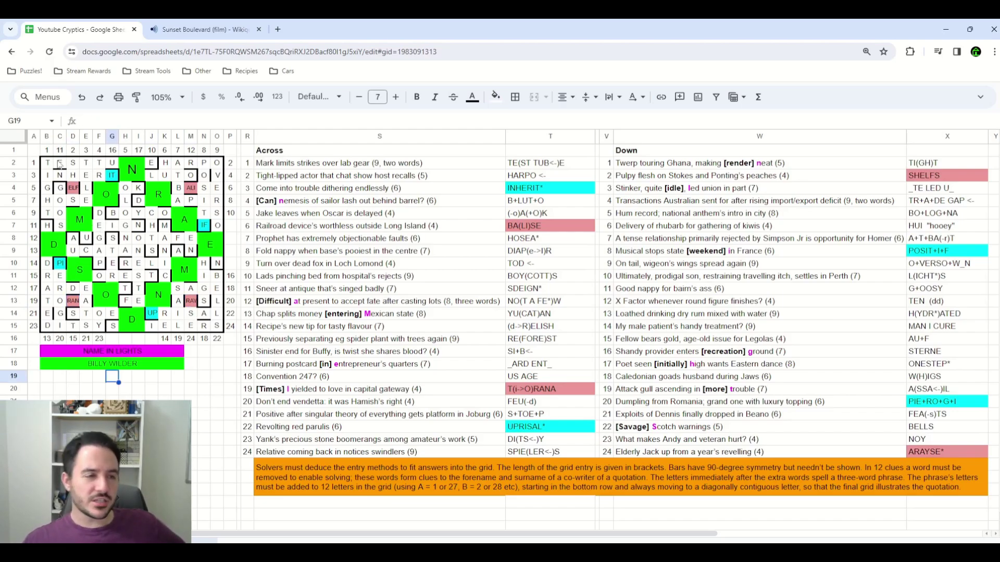